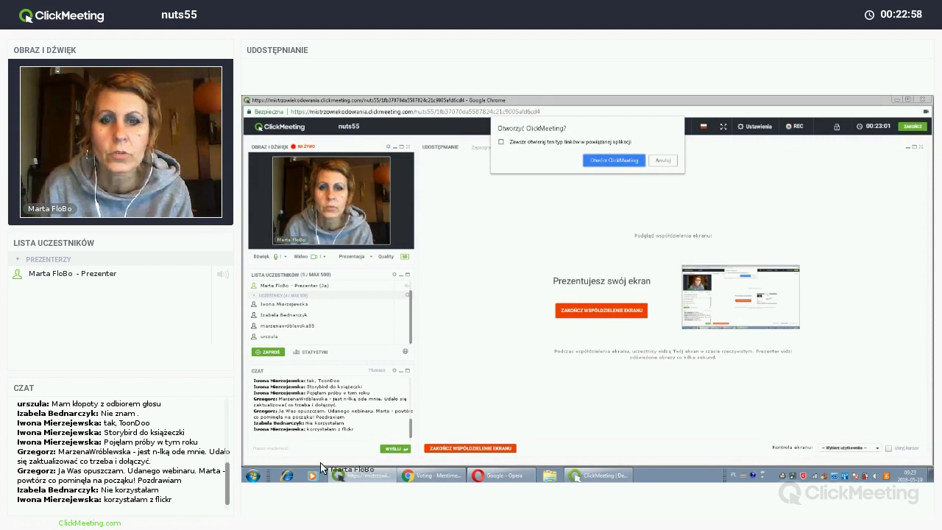
Step: In Opera, dismiss Google's privacy reminder and filter the "las" image results to those labelled for noncommercial reuse with modification
click(502, 476)
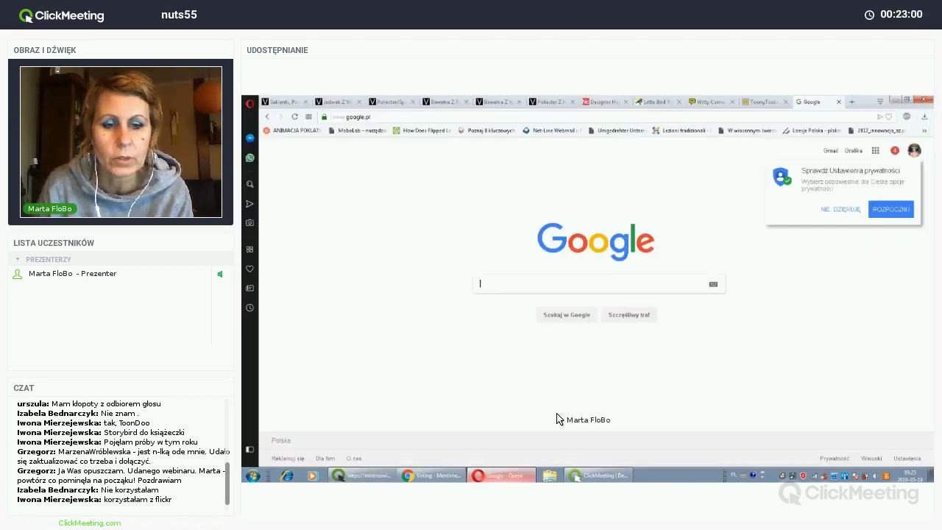
click(830, 210)
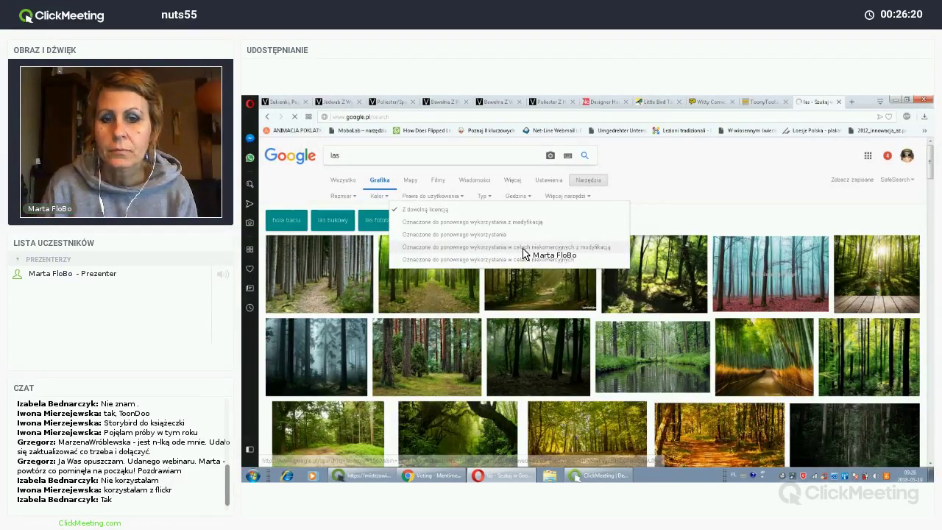
click(524, 249)
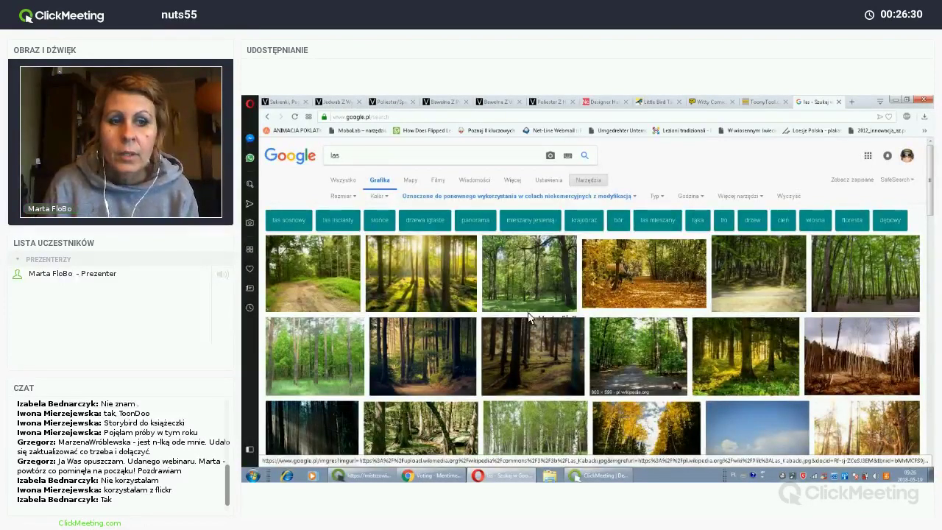
Step: Look through the licence-filtered "las" images to examine which forest pictures are offered for reuse
scroll(424, 292, down, 1)
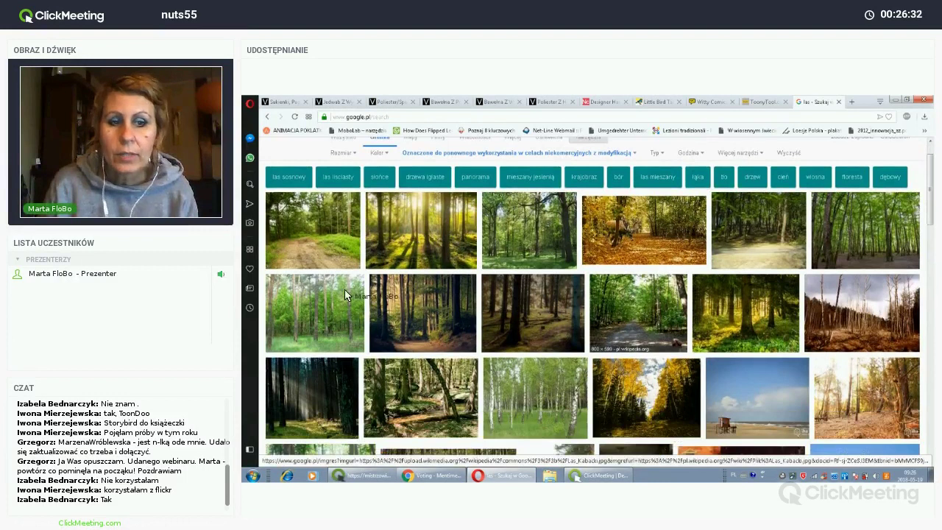
scroll(325, 288, up, 1)
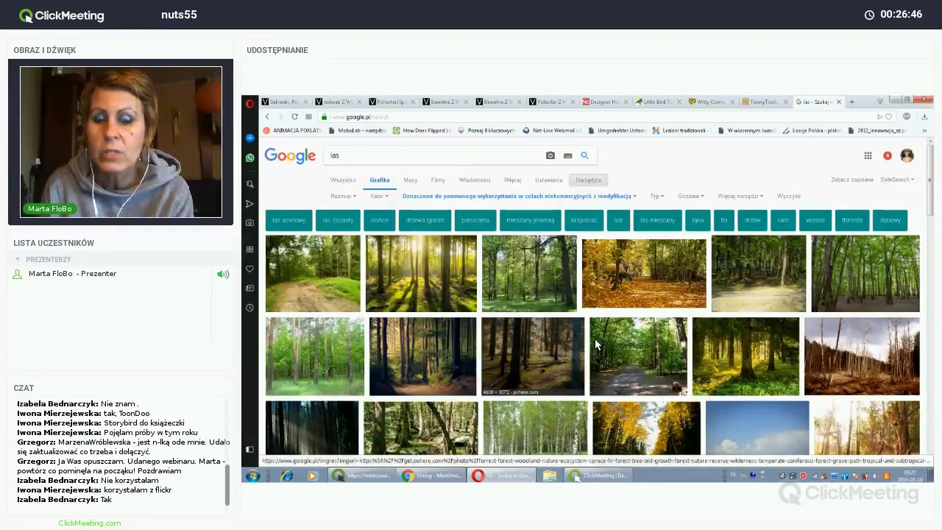
scroll(552, 340, down, 1)
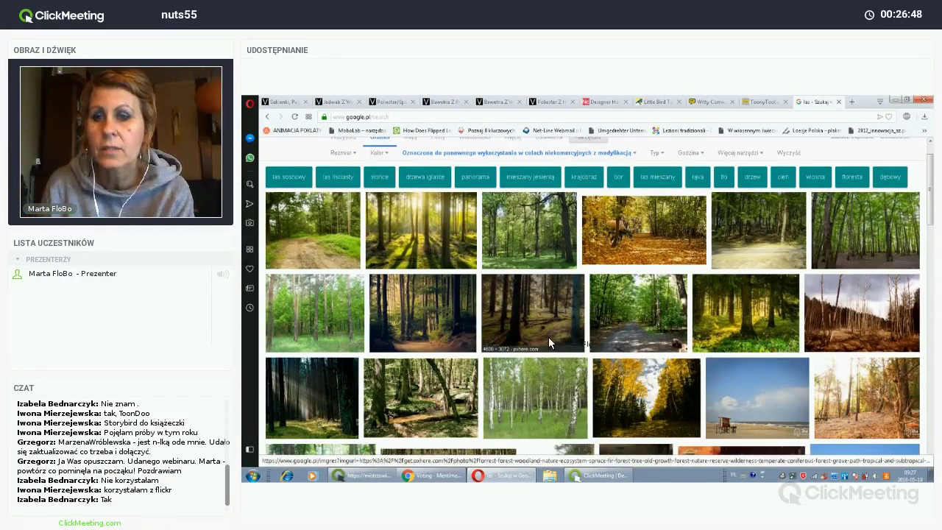
scroll(547, 337, down, 3)
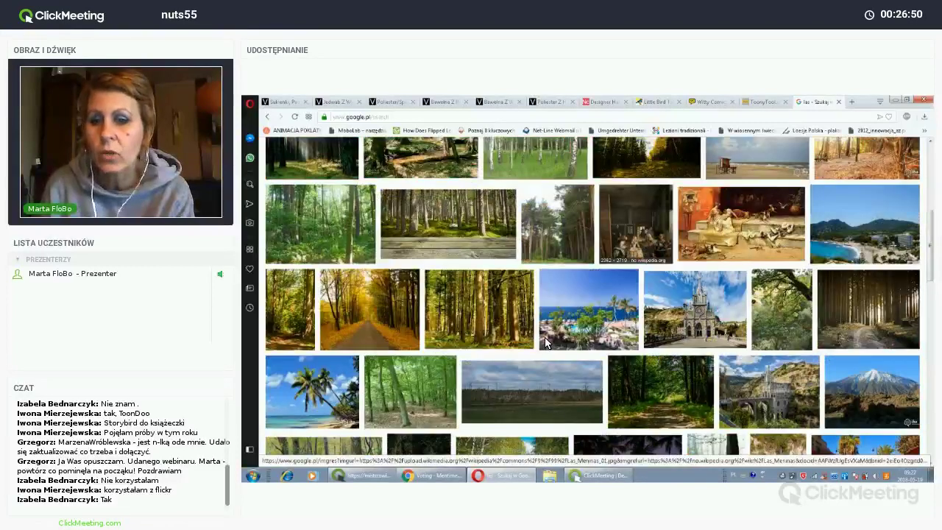
scroll(545, 342, down, 5)
scroll(545, 342, down, 3)
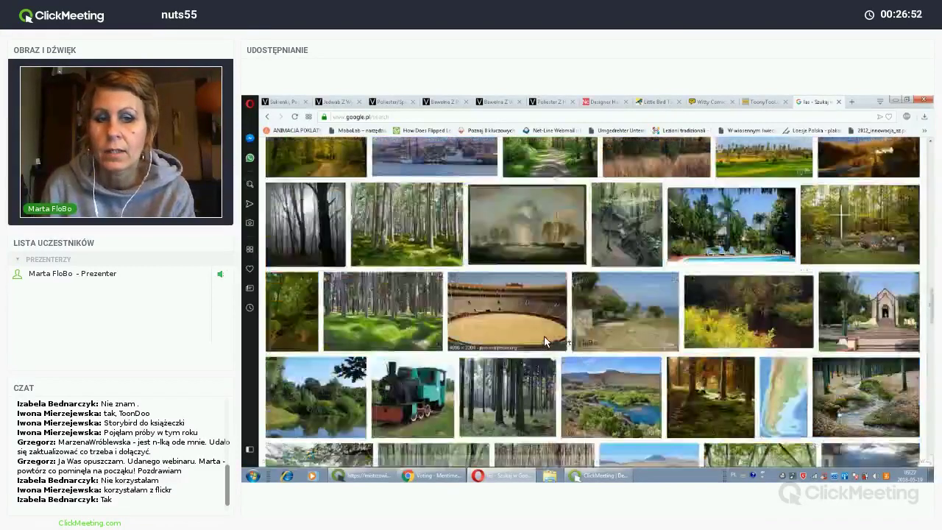
scroll(588, 338, up, 4)
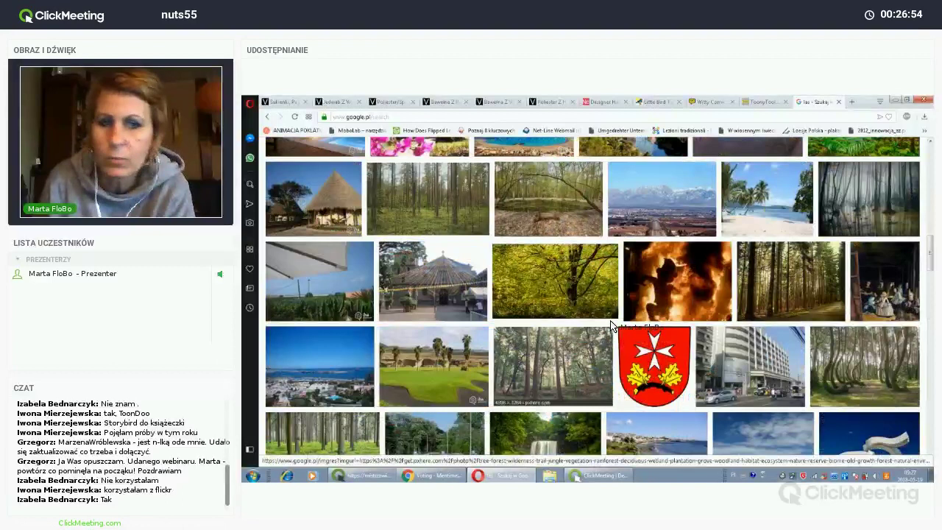
scroll(611, 327, up, 2)
scroll(622, 280, up, 10)
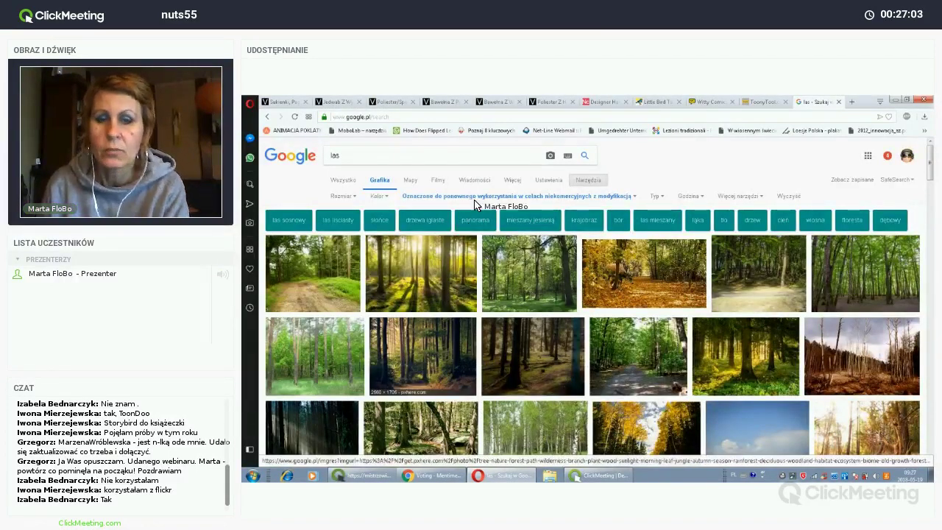
scroll(581, 229, down, 1)
scroll(626, 253, up, 1)
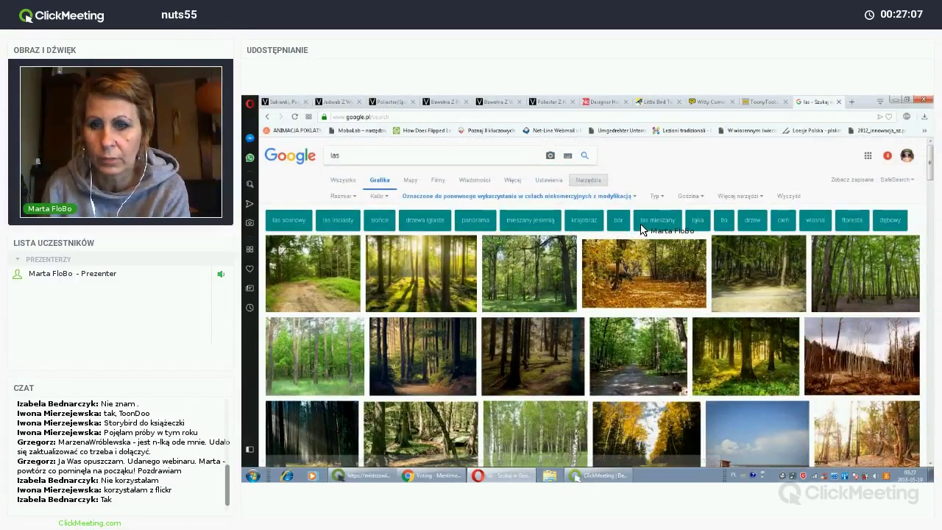
scroll(504, 266, down, 3)
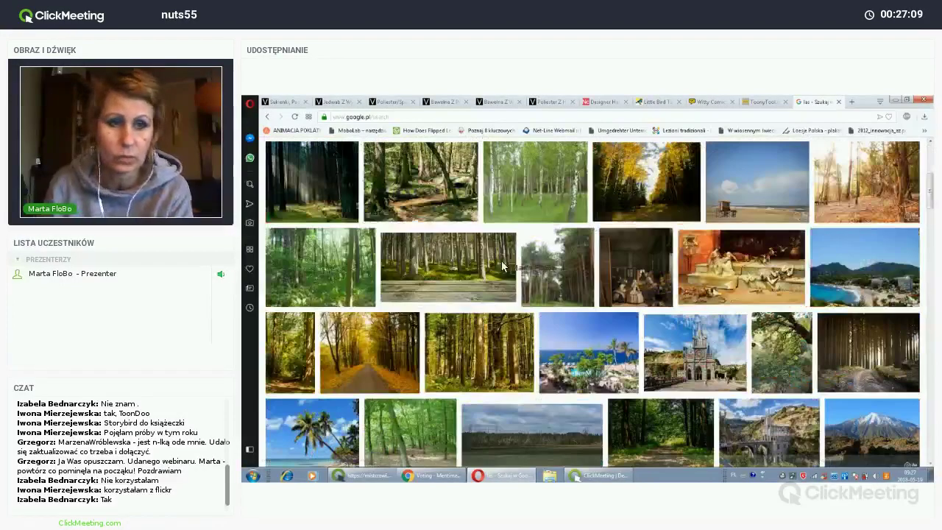
scroll(440, 266, up, 1)
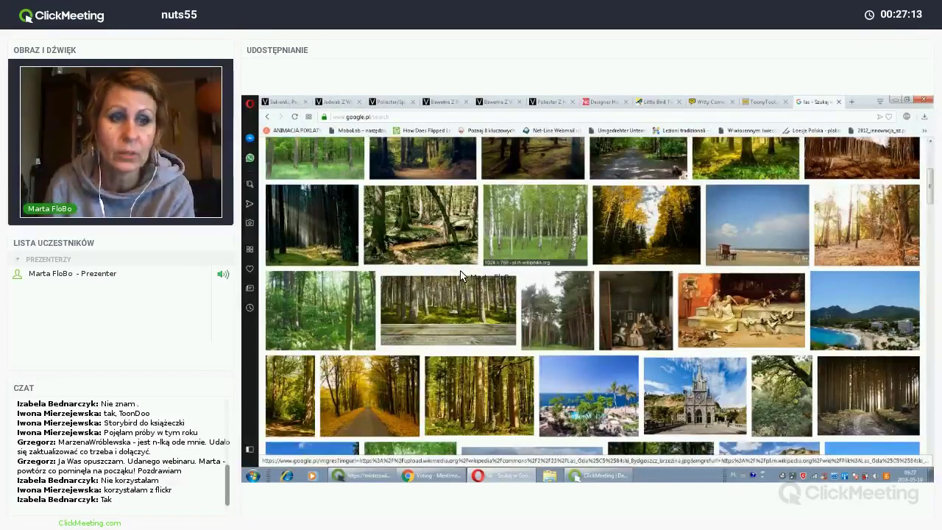
scroll(523, 286, up, 3)
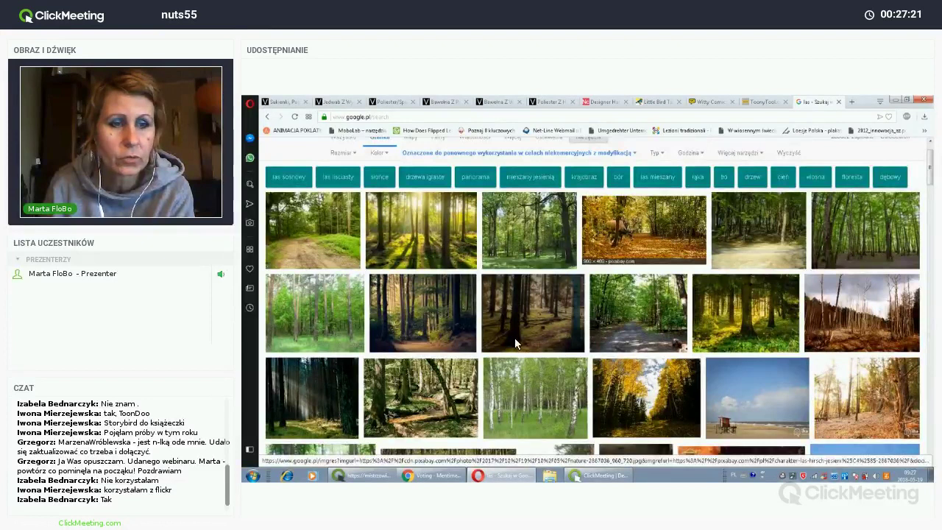
scroll(514, 338, down, 5)
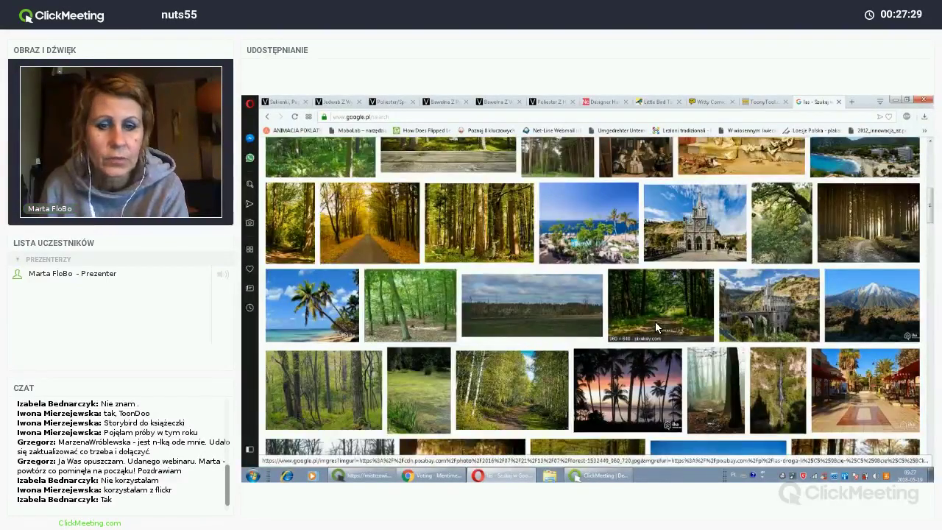
scroll(653, 325, down, 1)
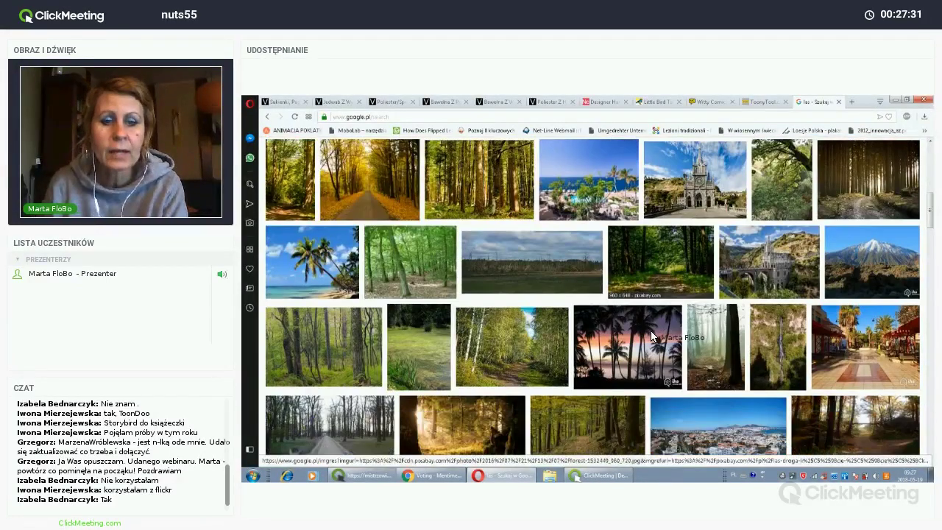
scroll(651, 335, down, 6)
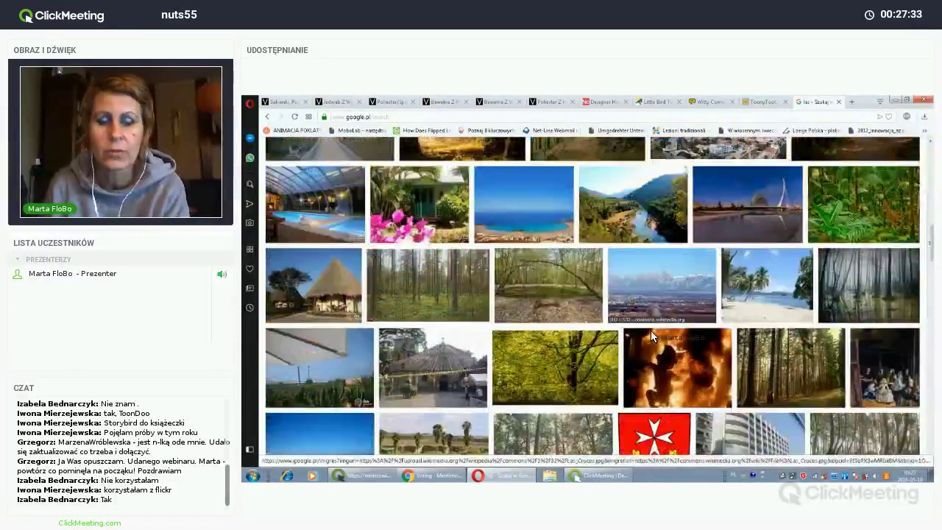
scroll(650, 331, down, 5)
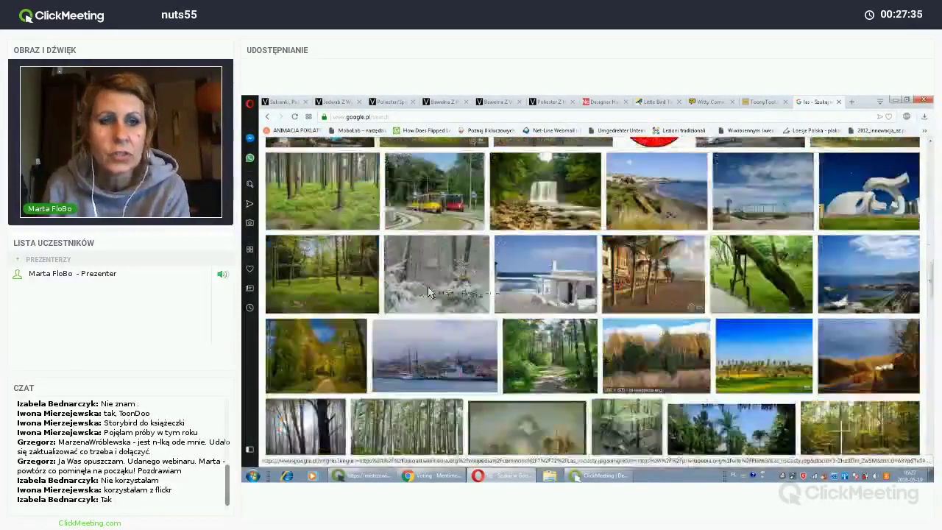
scroll(629, 277, down, 4)
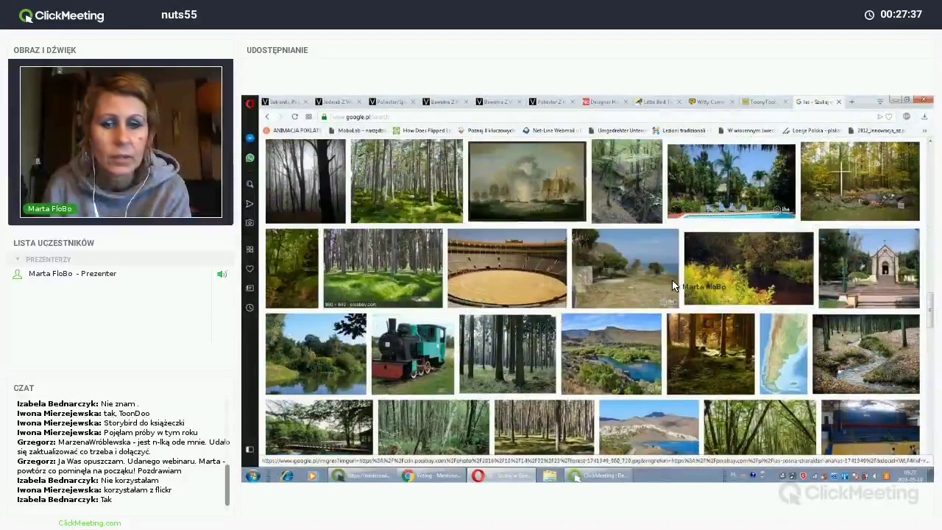
Step: Start saving the picture of the curved-trunk trees as a JPEG image with the file name "las"
scroll(328, 306, down, 5)
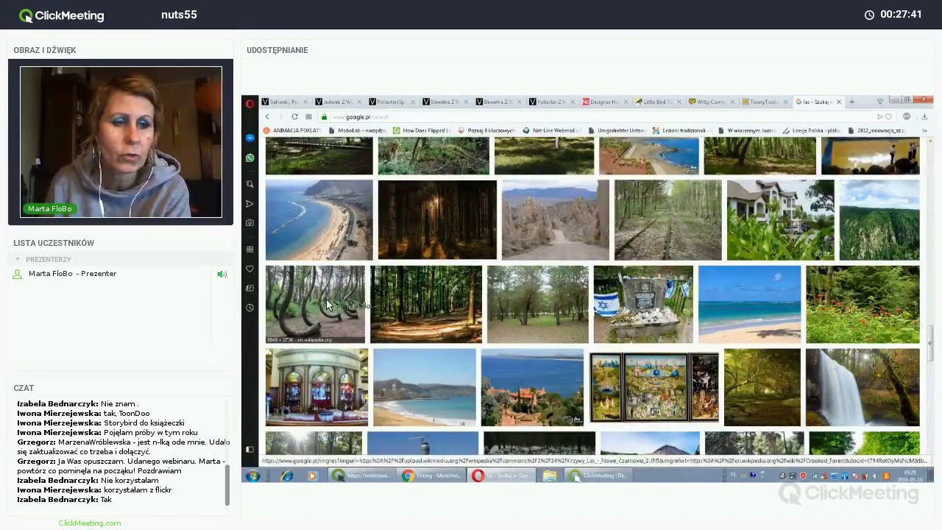
right_click(324, 304)
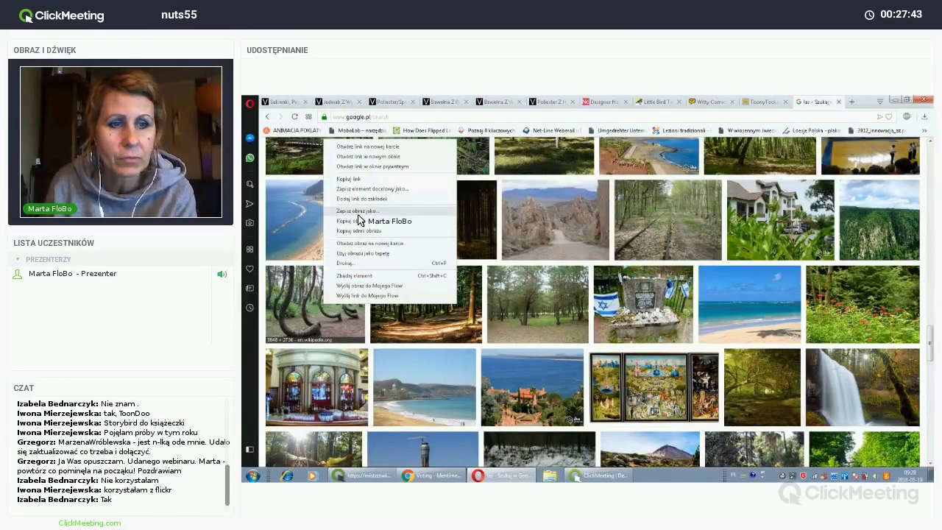
click(357, 213)
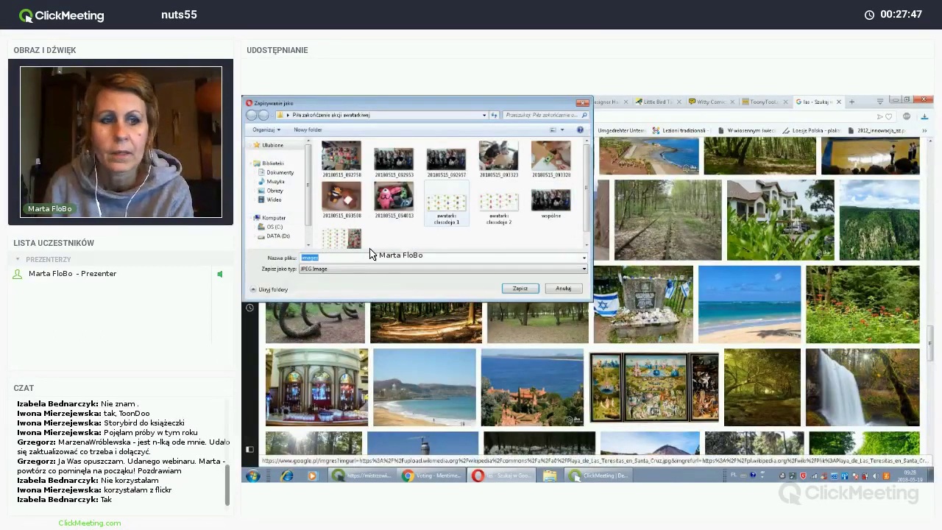
text(las)
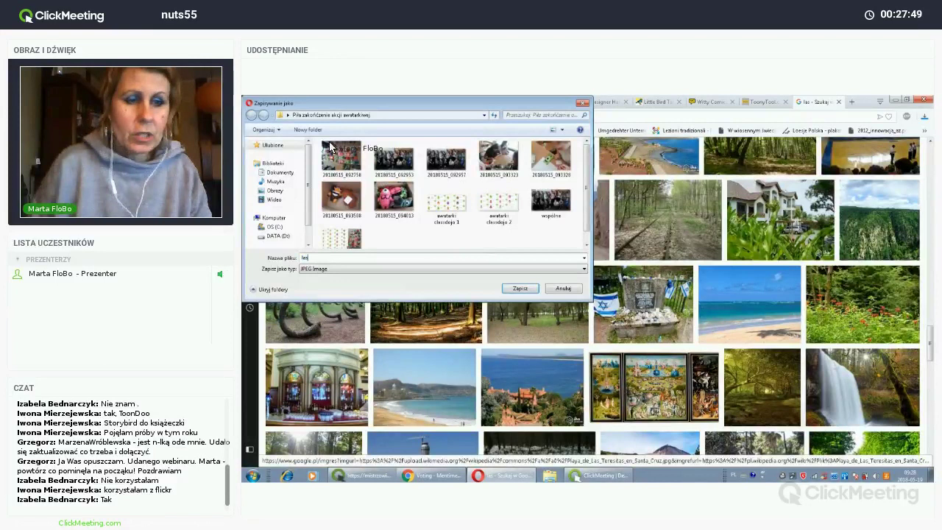
Step: Choose the webinar folder on the desktop (Pulpit) as the destination and save the image there
click(288, 115)
click(287, 116)
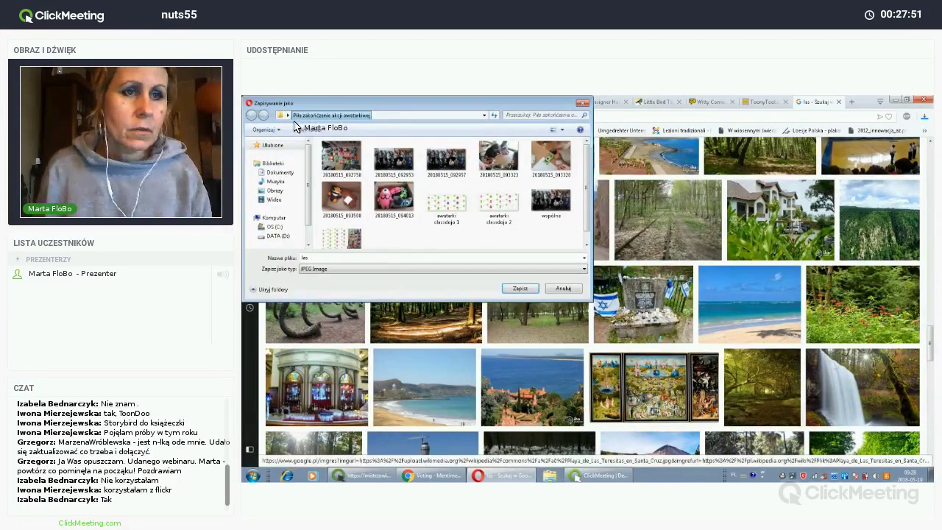
click(287, 116)
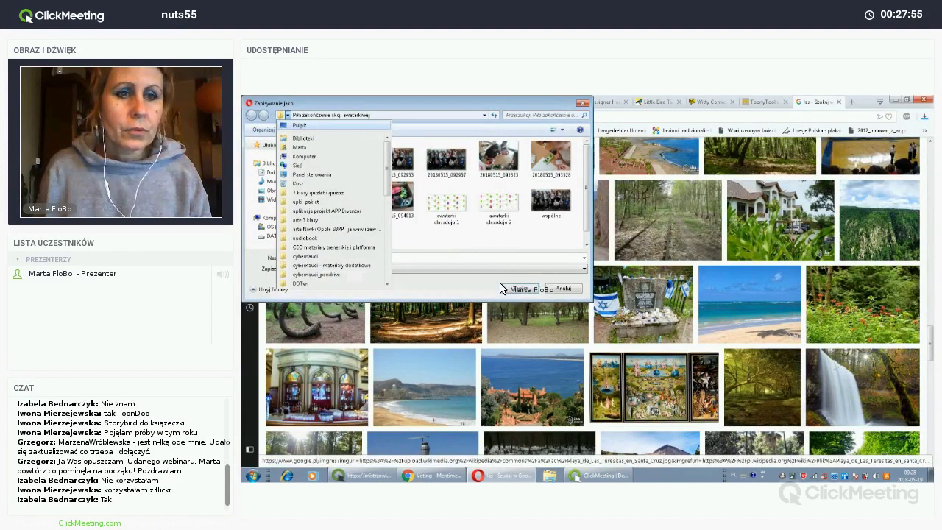
key(Return)
drag(585, 180, 586, 223)
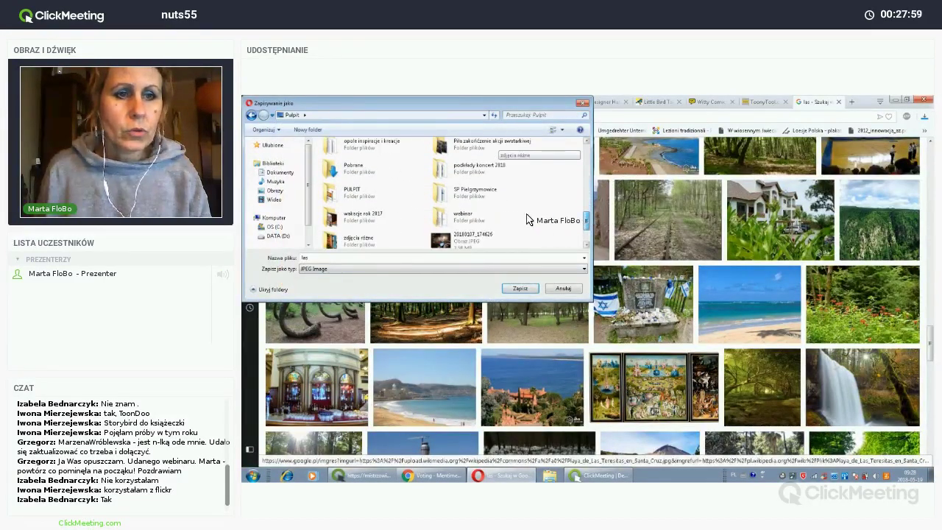
double_click(468, 218)
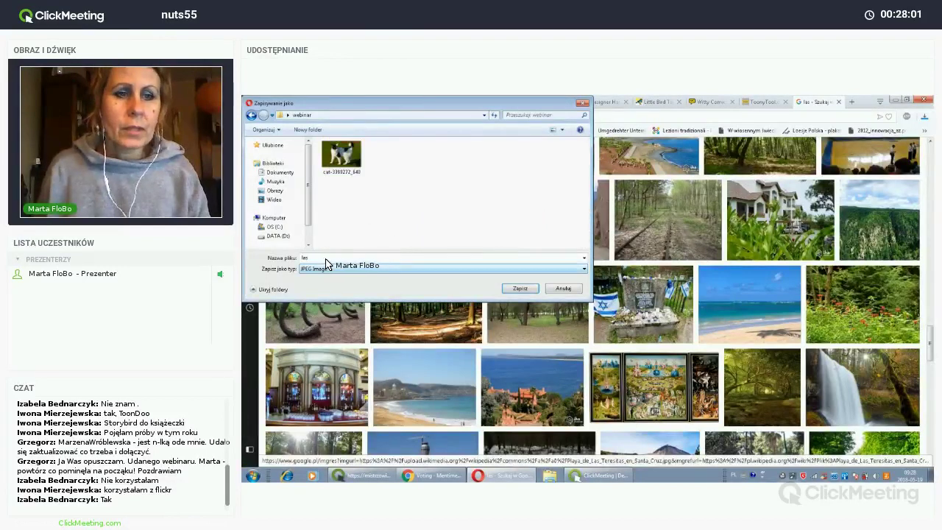
key(Tab)
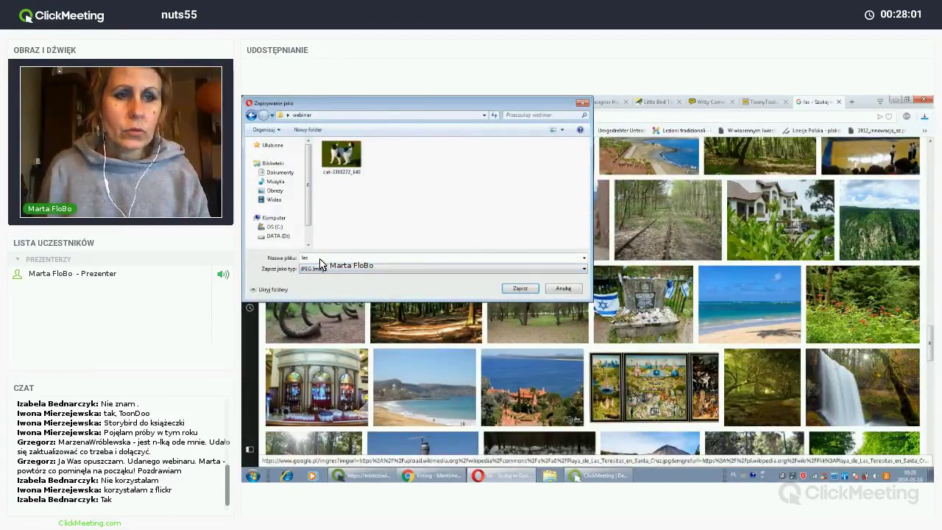
click(513, 290)
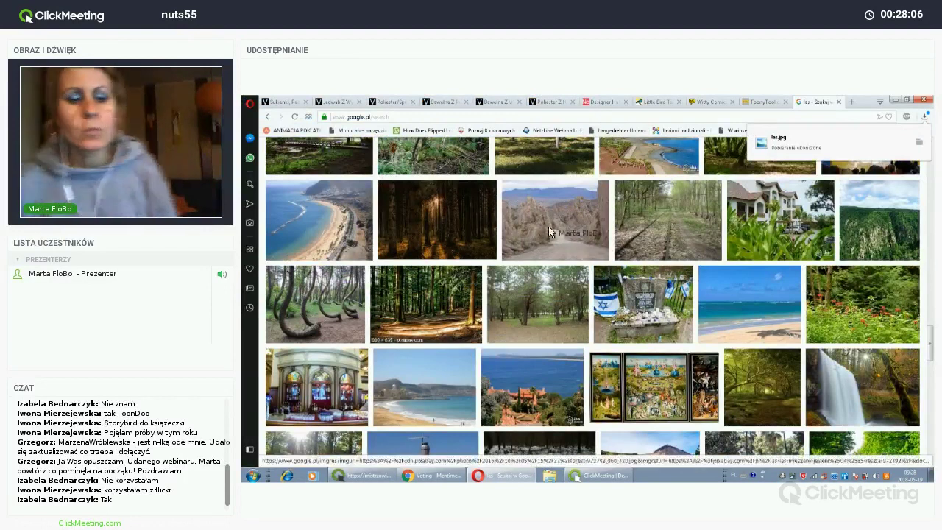
Step: View the downloaded las.jpg from the browser's list of downloaded files, then close the photo viewer
click(373, 478)
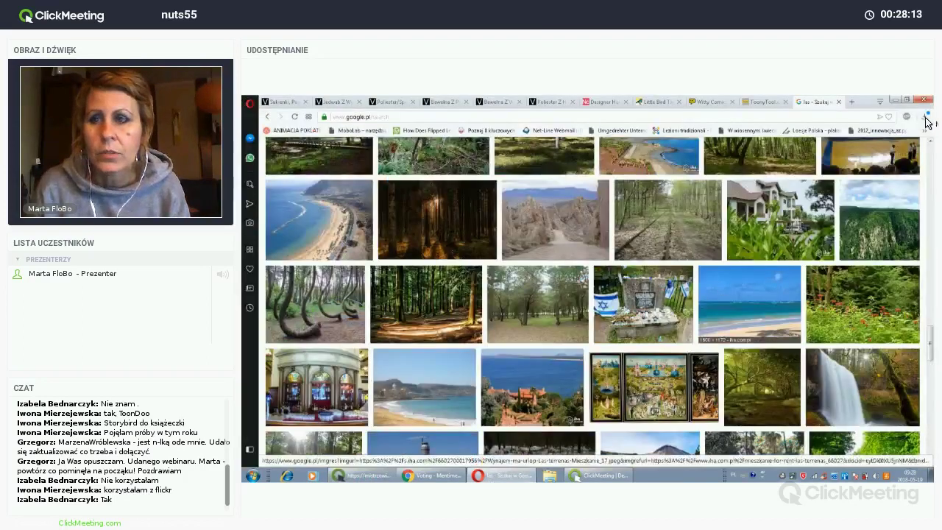
click(925, 117)
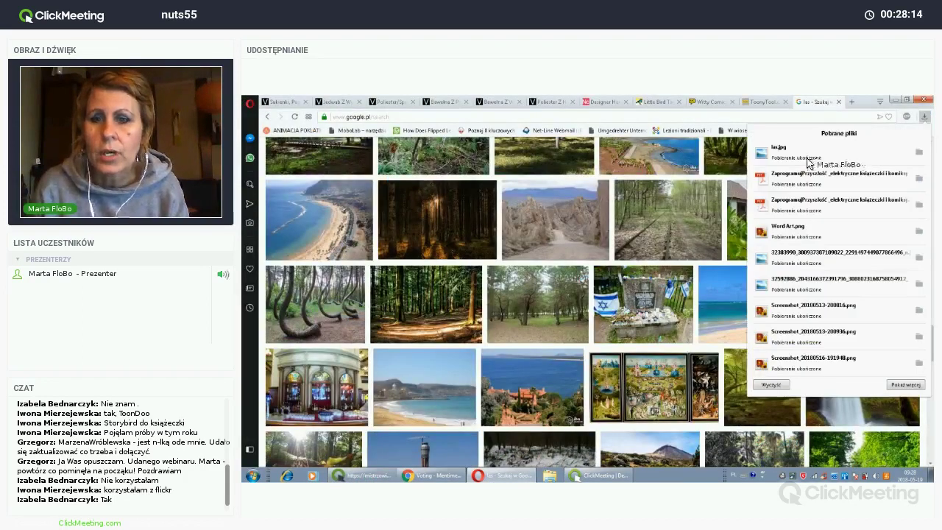
click(778, 149)
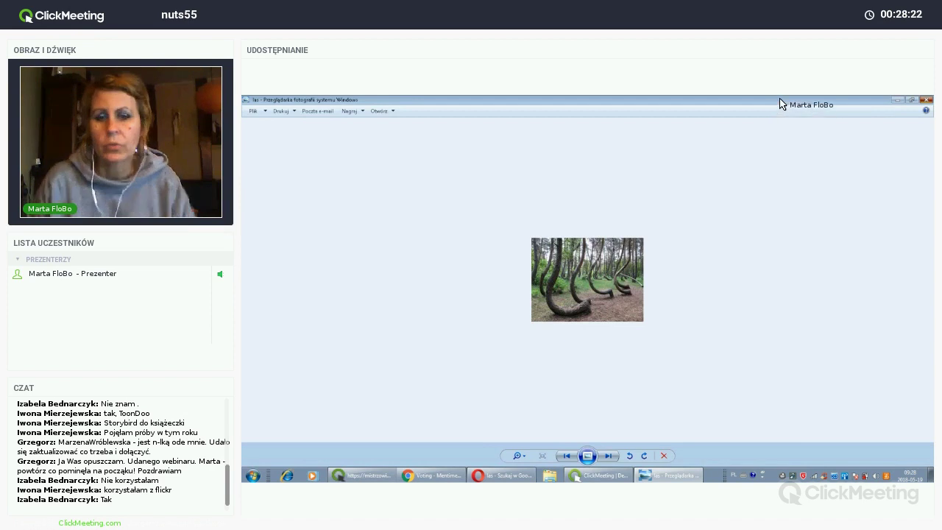
key(alt+F4)
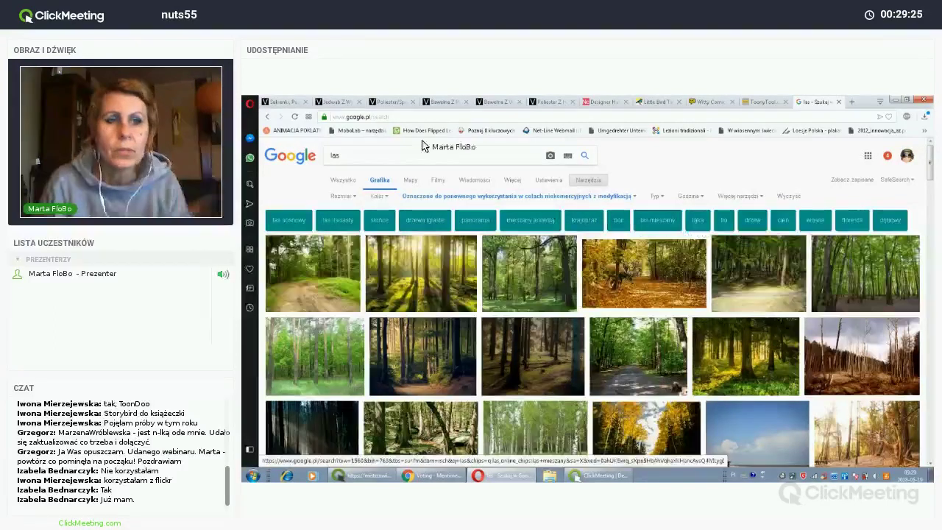
Step: Open the pixabay.com website and look over the featured photos on its home page
click(372, 117)
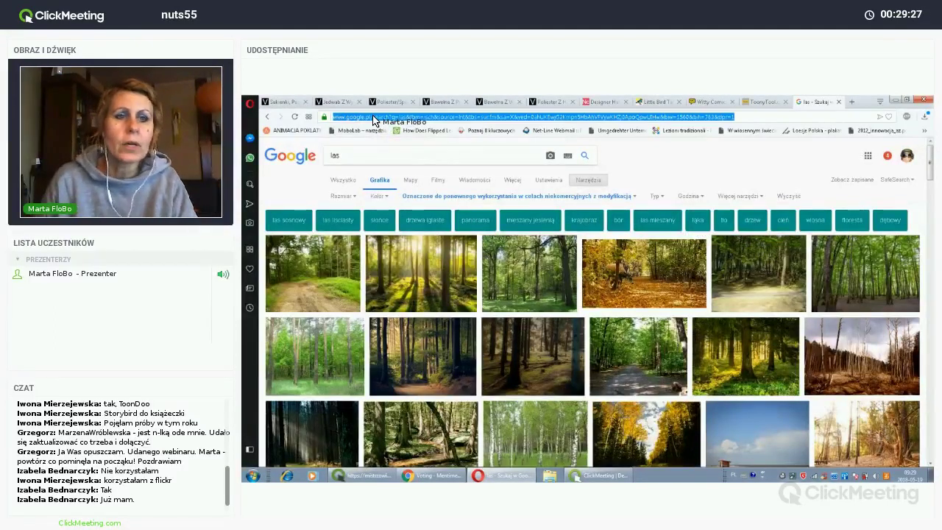
text(pixabay)
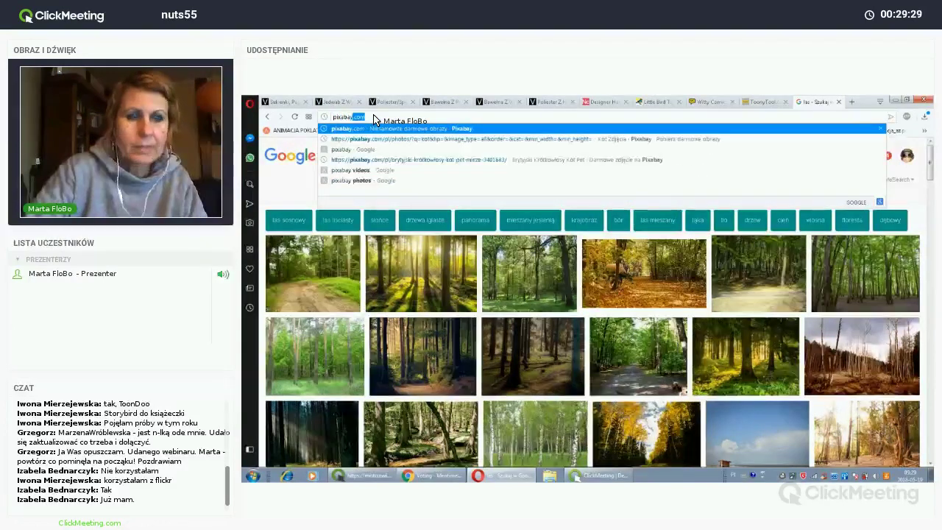
key(Return)
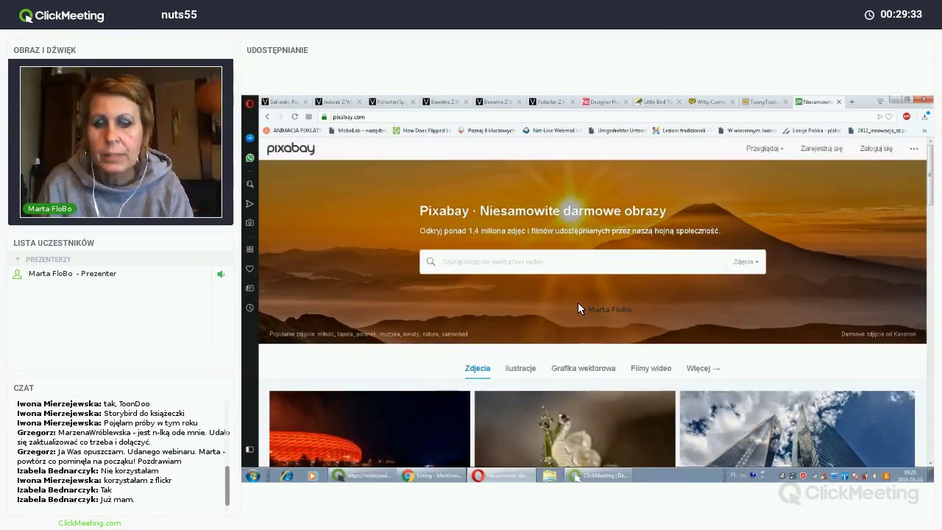
scroll(579, 354, down, 5)
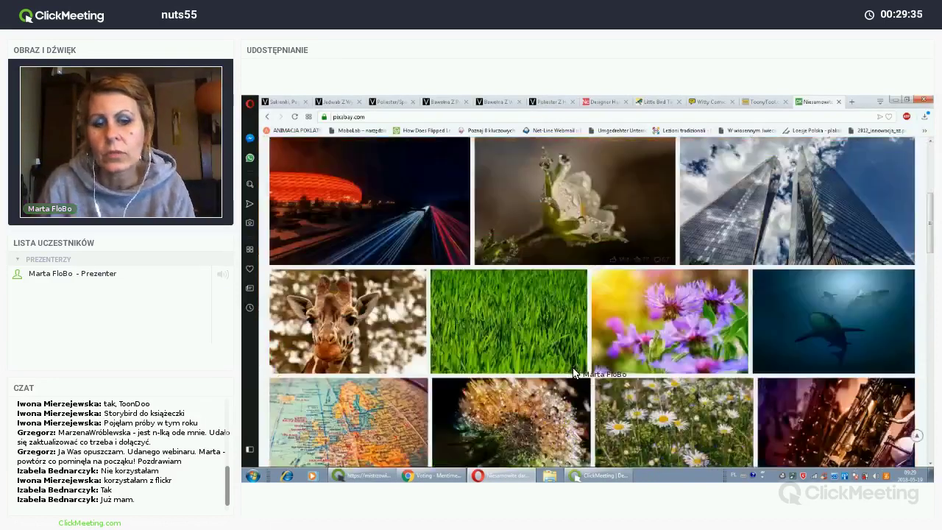
scroll(574, 374, down, 10)
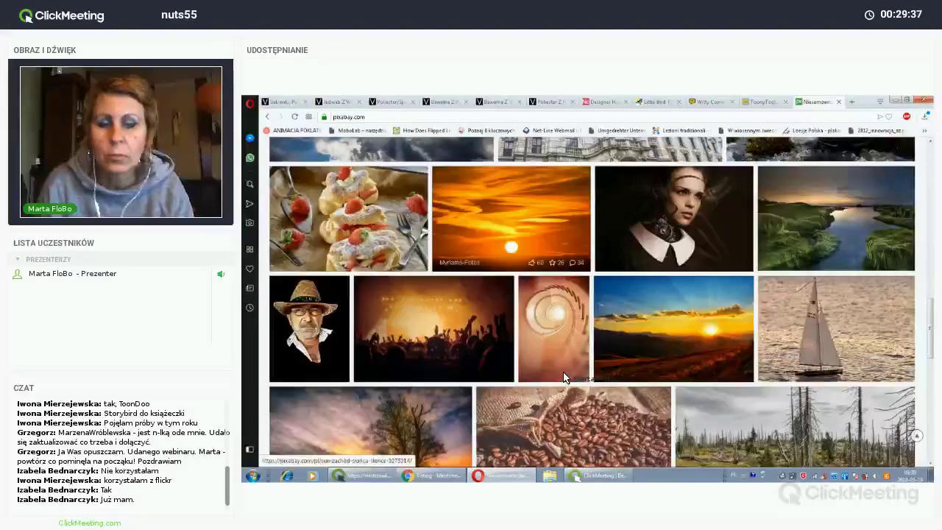
Step: Search Pixabay for "las" and look over the first forest photos offered
scroll(554, 391, up, 15)
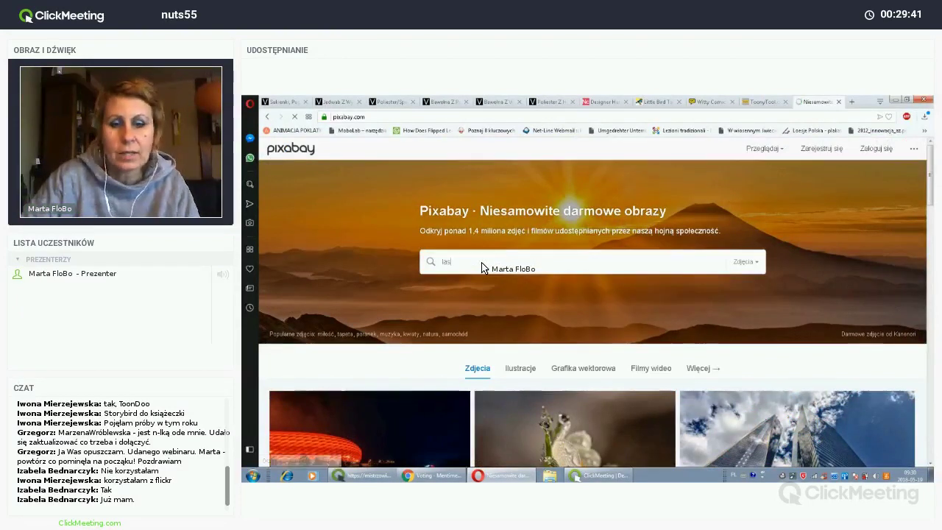
key(Return)
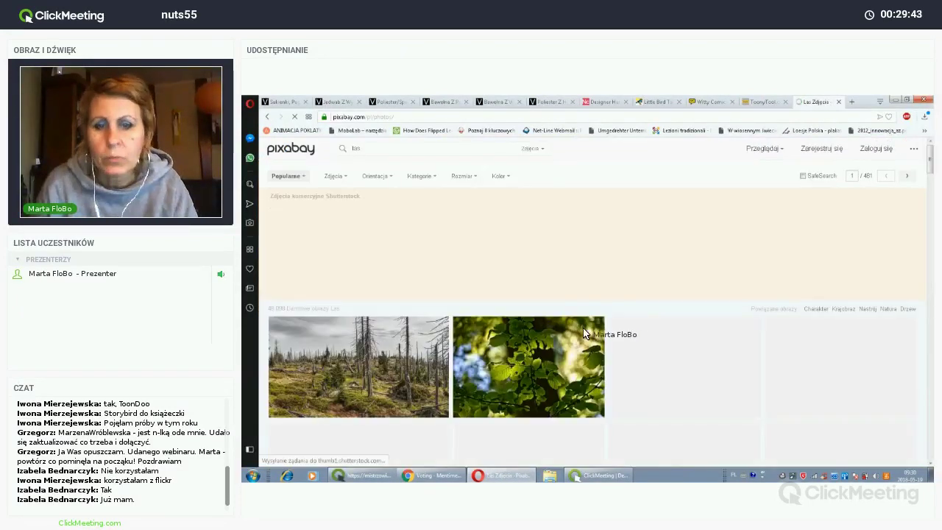
scroll(608, 329, down, 5)
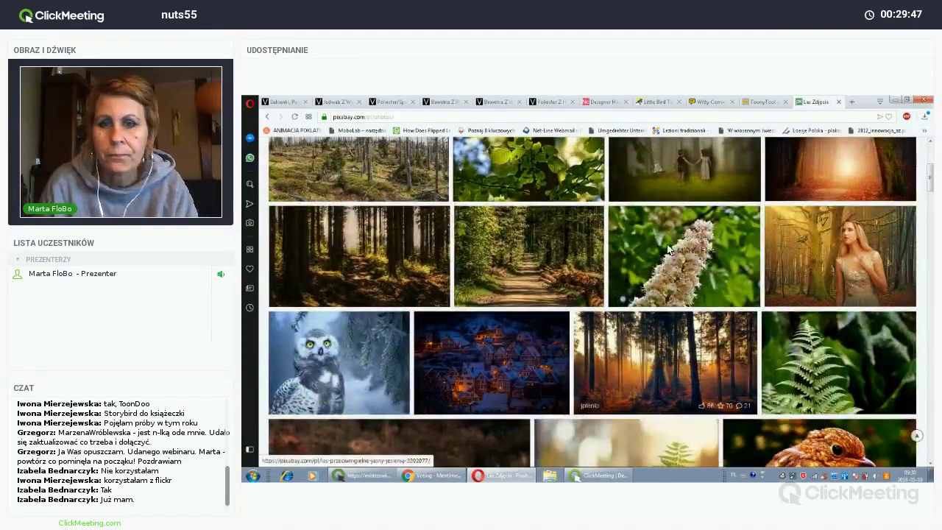
scroll(689, 241, up, 1)
scroll(690, 241, up, 1)
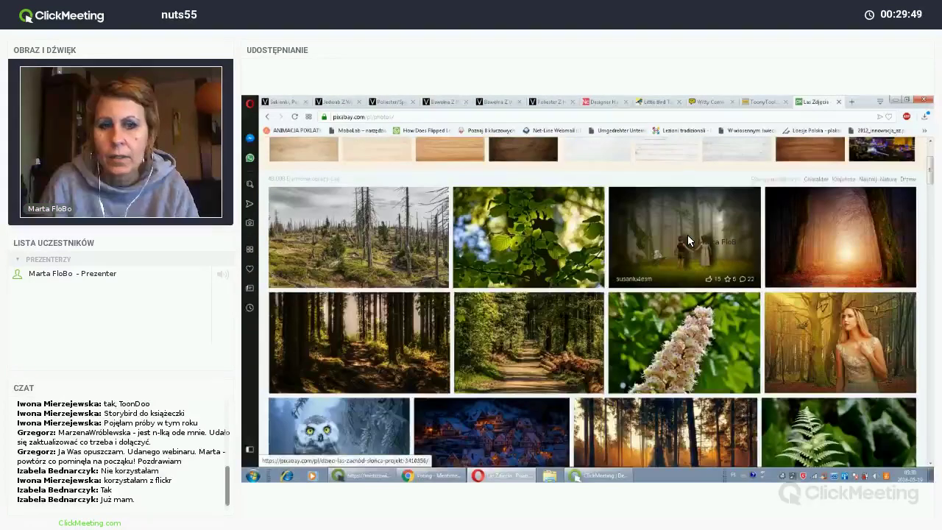
Step: Open the photo of two children holding hands in the forest, check its licence details, and choose the free download
click(688, 241)
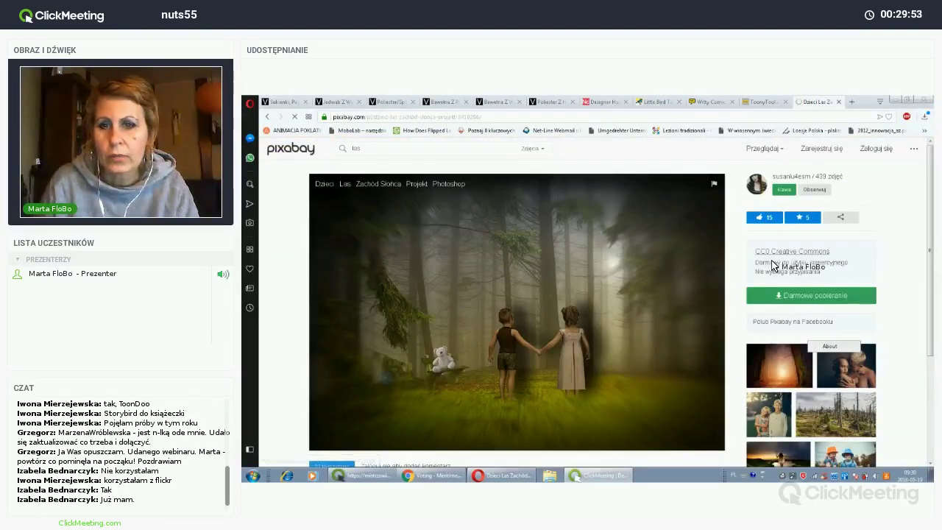
scroll(934, 249, down, 1)
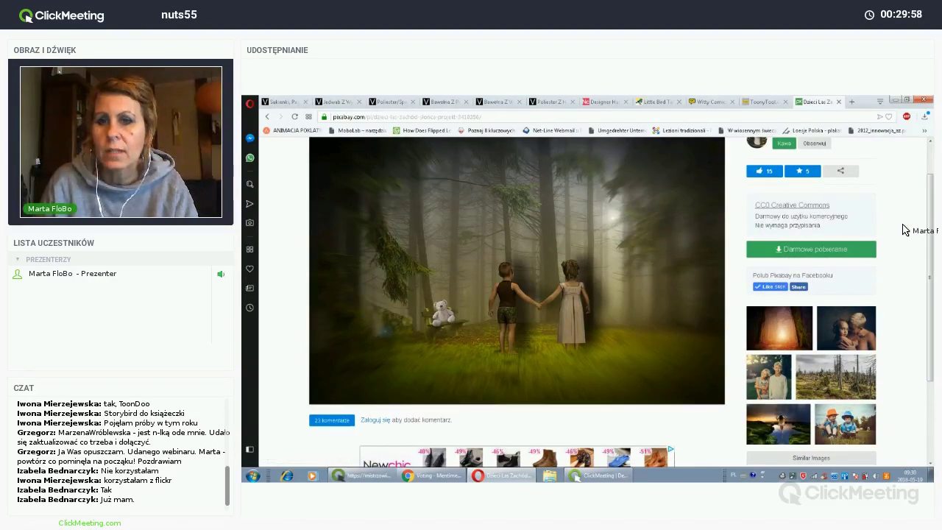
scroll(929, 223, up, 1)
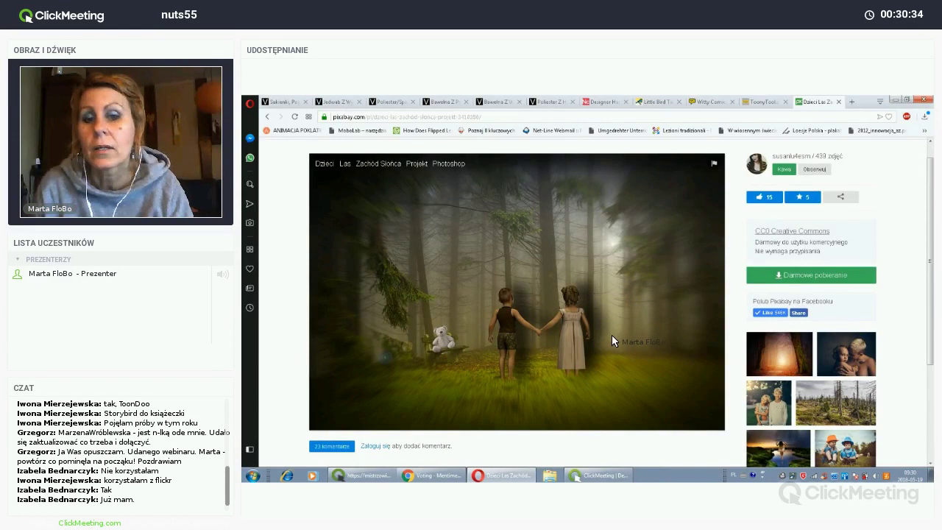
click(783, 278)
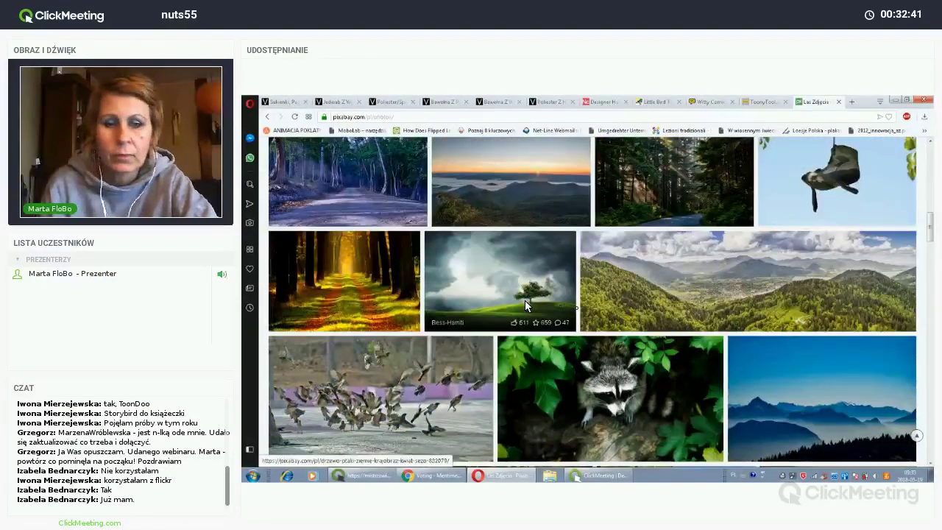
Step: Look through the second page of Pixabay's "las" results to examine the range of forest, landscape and animal photos
scroll(525, 300, up, 1)
scroll(524, 301, down, 2)
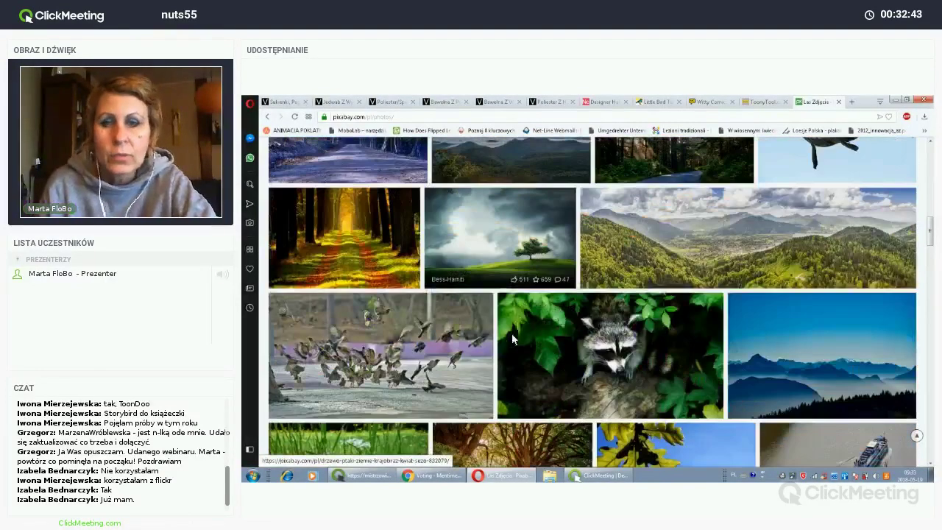
scroll(513, 339, down, 15)
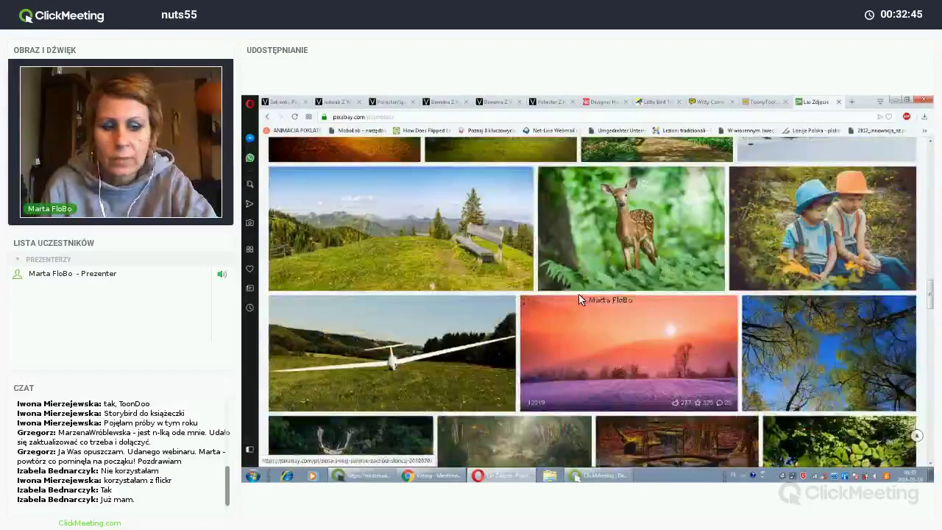
scroll(581, 294, down, 10)
scroll(581, 291, up, 5)
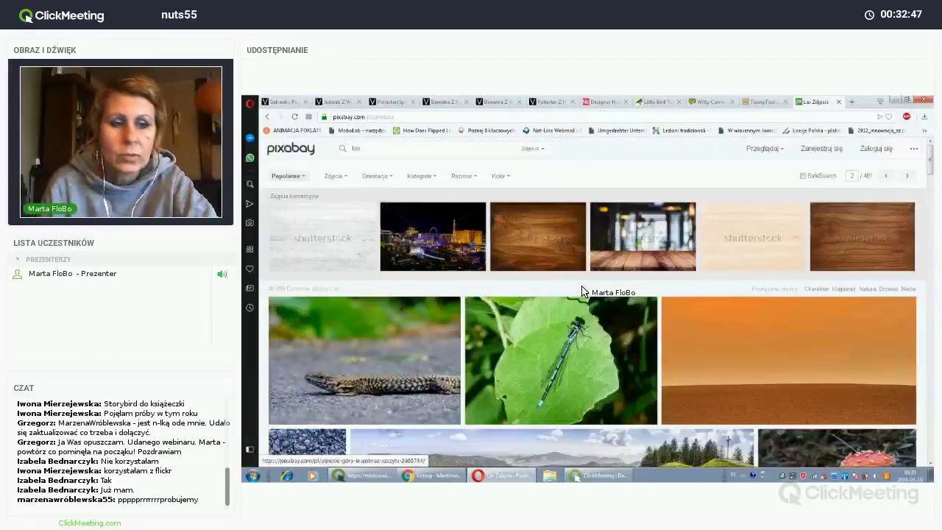
scroll(581, 291, down, 10)
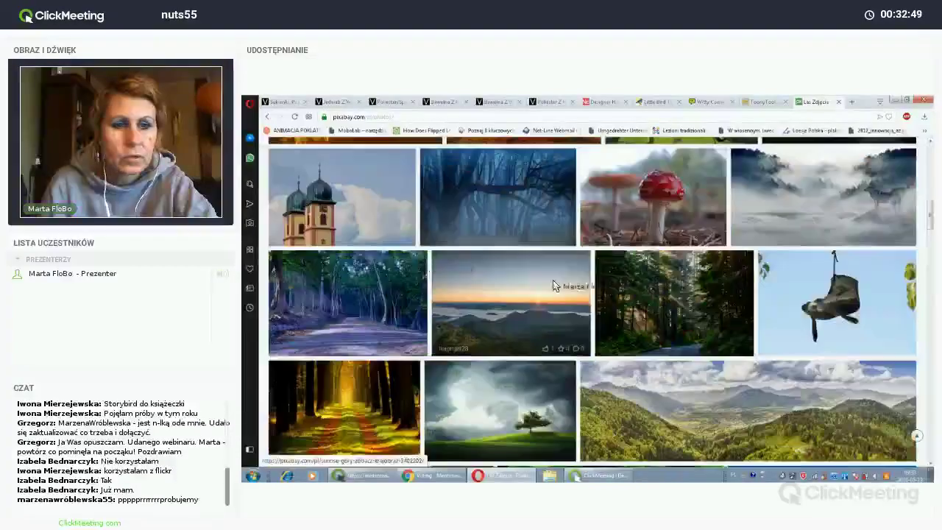
scroll(683, 295, down, 1)
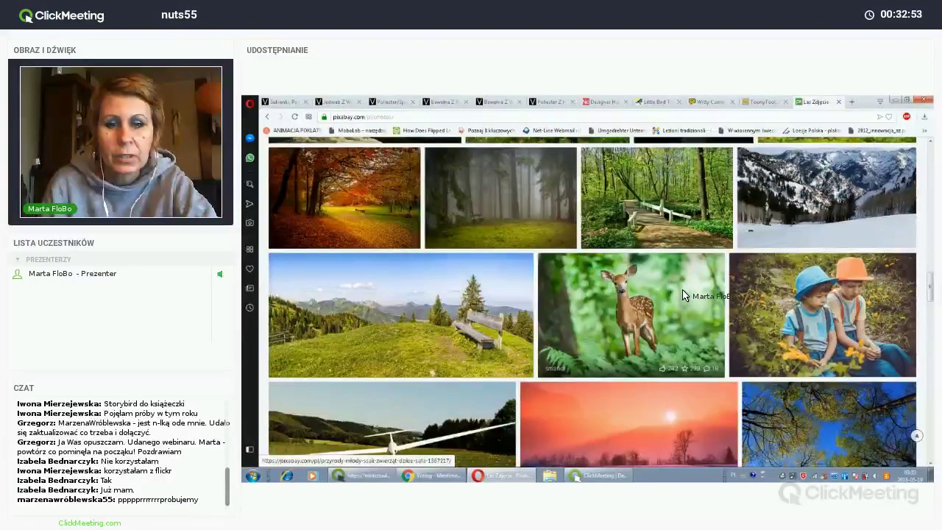
scroll(657, 282, down, 2)
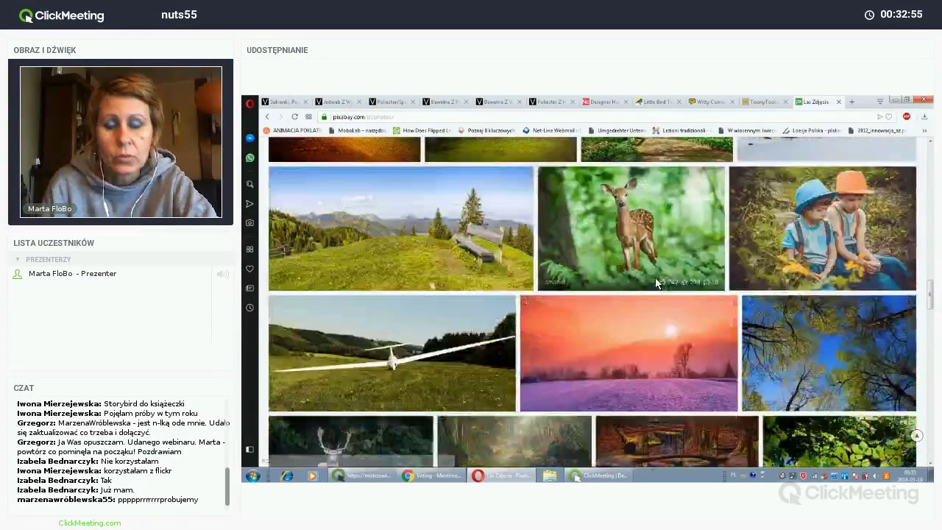
scroll(657, 283, down, 6)
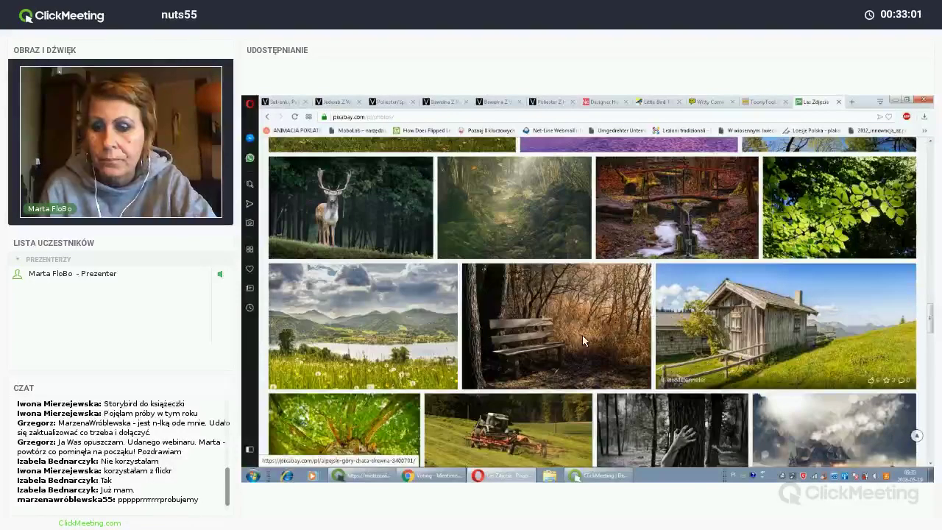
scroll(581, 312, up, 15)
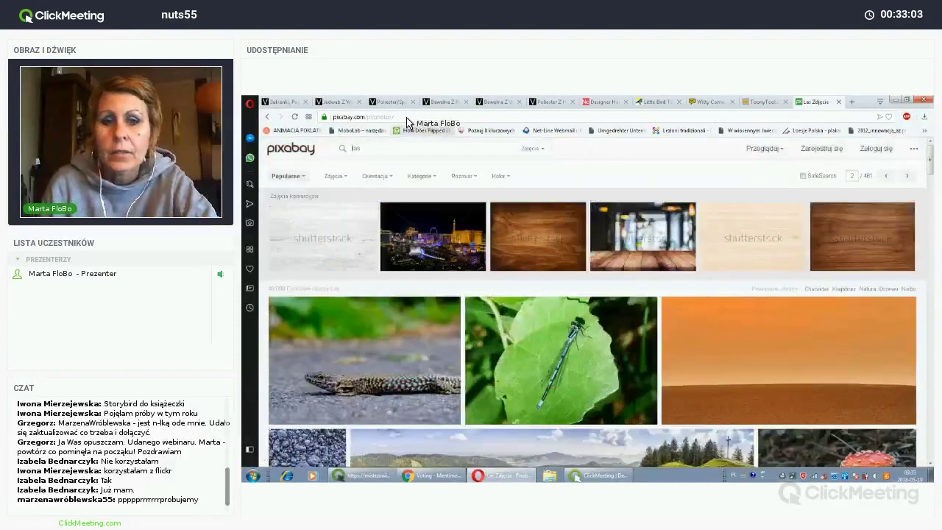
click(403, 117)
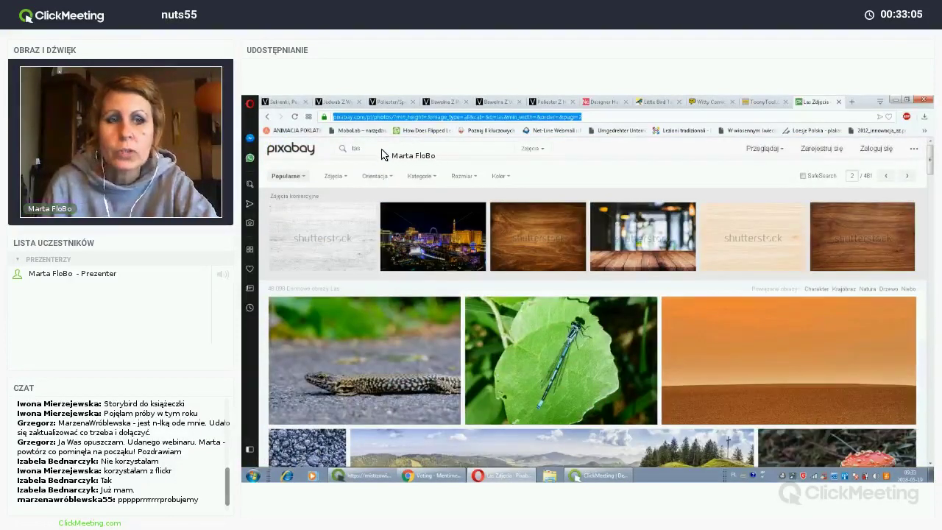
click(366, 152)
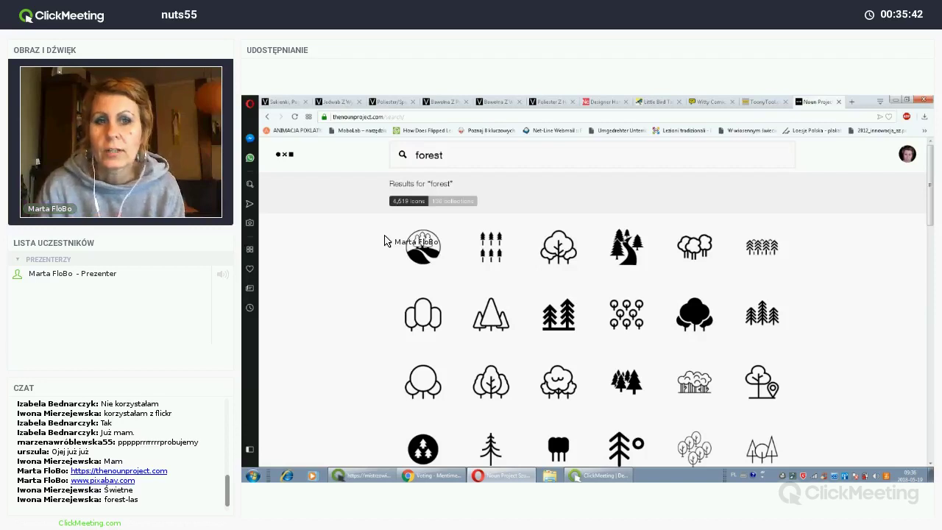
Step: Search the Noun Project for "idea" icons and look over the results
double_click(427, 158)
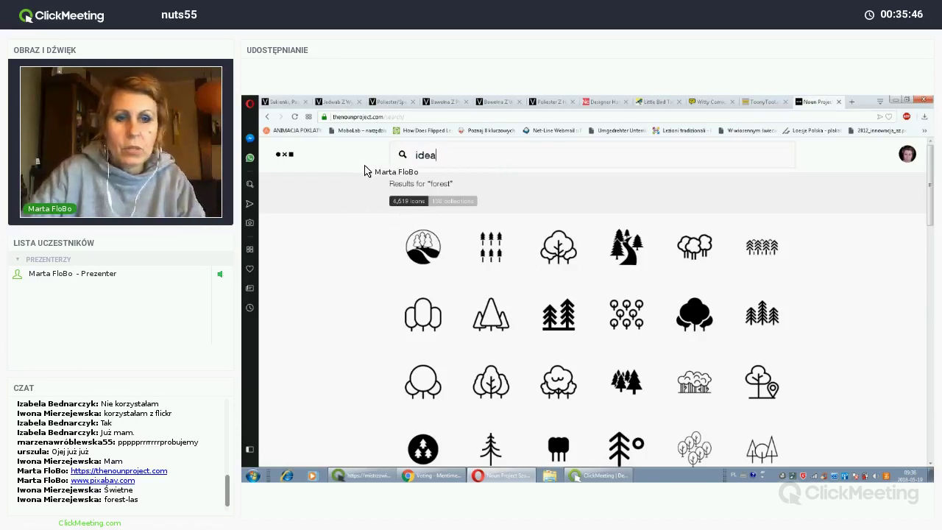
key(Return)
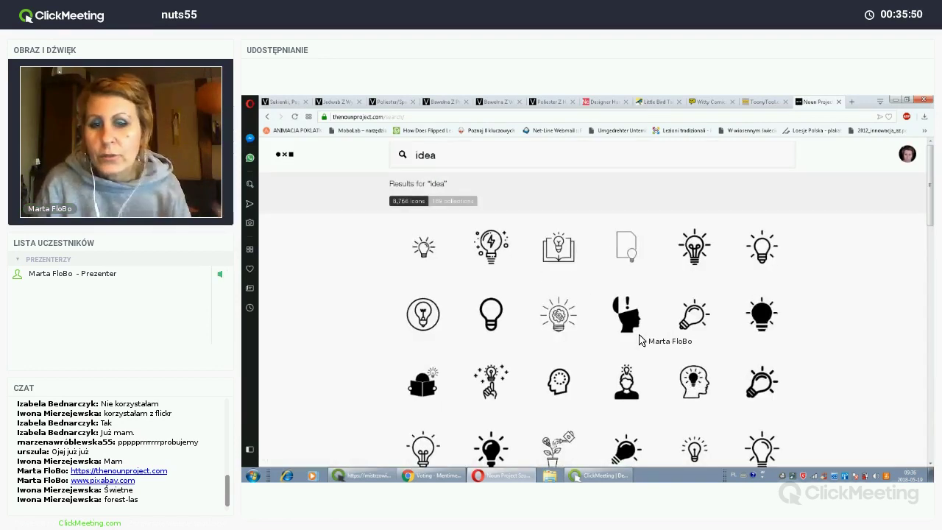
scroll(640, 339, down, 4)
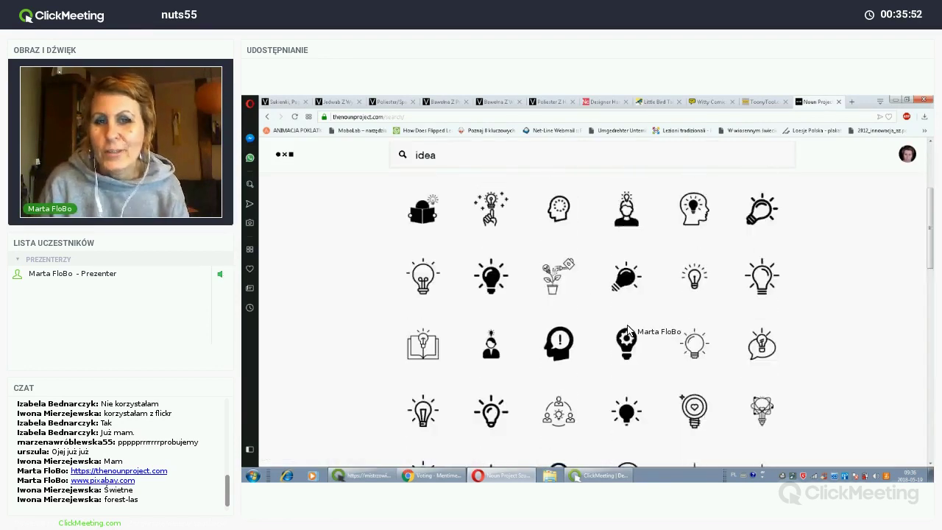
scroll(558, 327, up, 1)
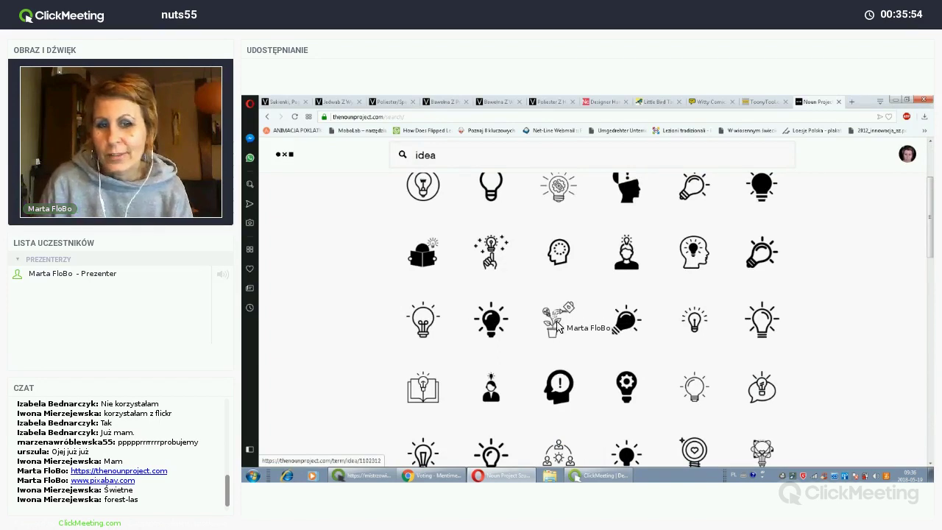
Step: Open the details of the idea icon showing a watering can over a potted light-bulb plant and view its download options
click(558, 329)
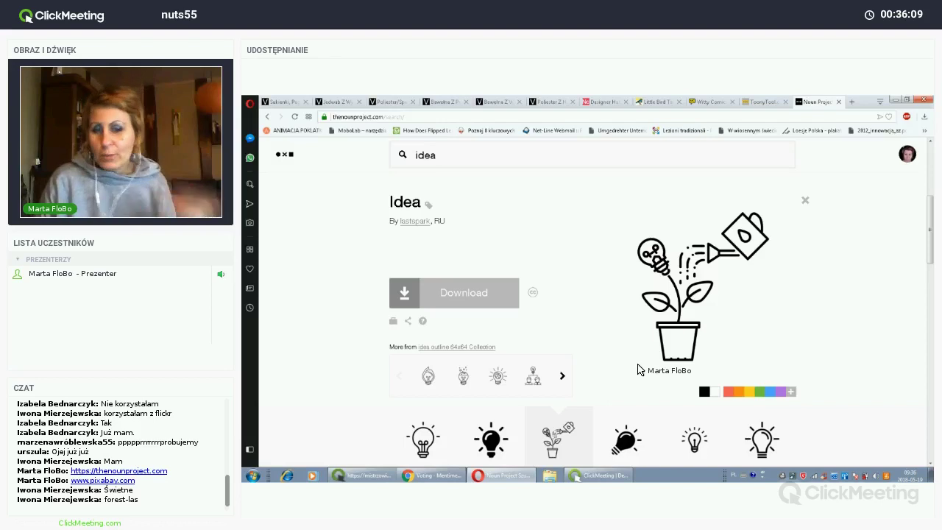
scroll(593, 335, down, 1)
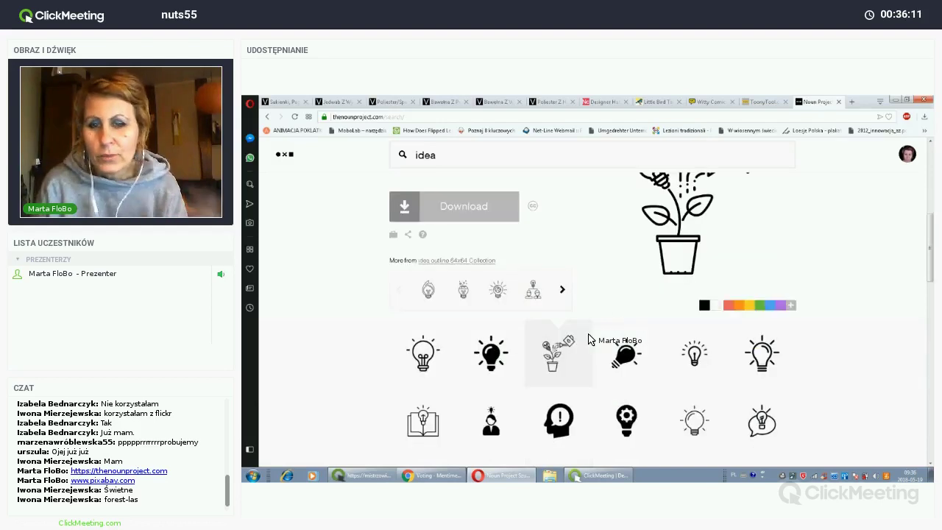
scroll(589, 338, up, 1)
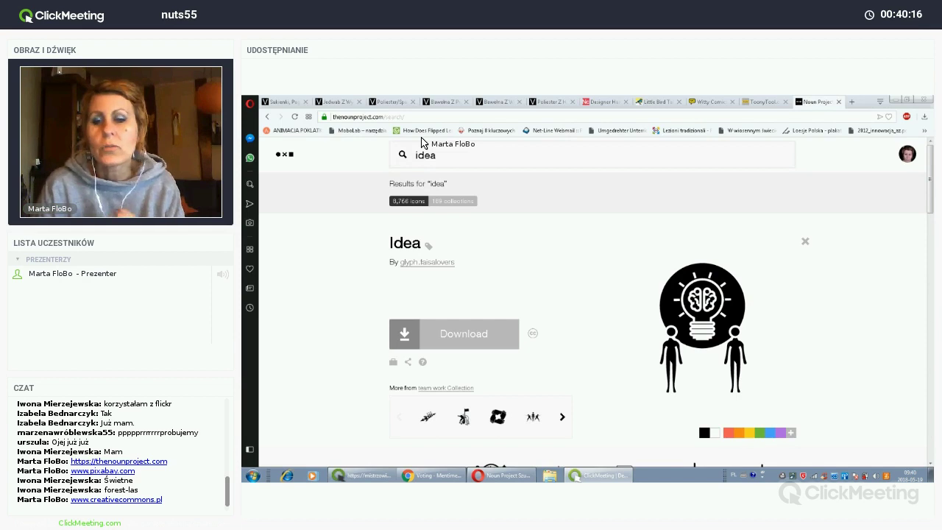
Step: Search the Noun Project for "human" icons and look through the results down to the page footer
drag(438, 153, 391, 152)
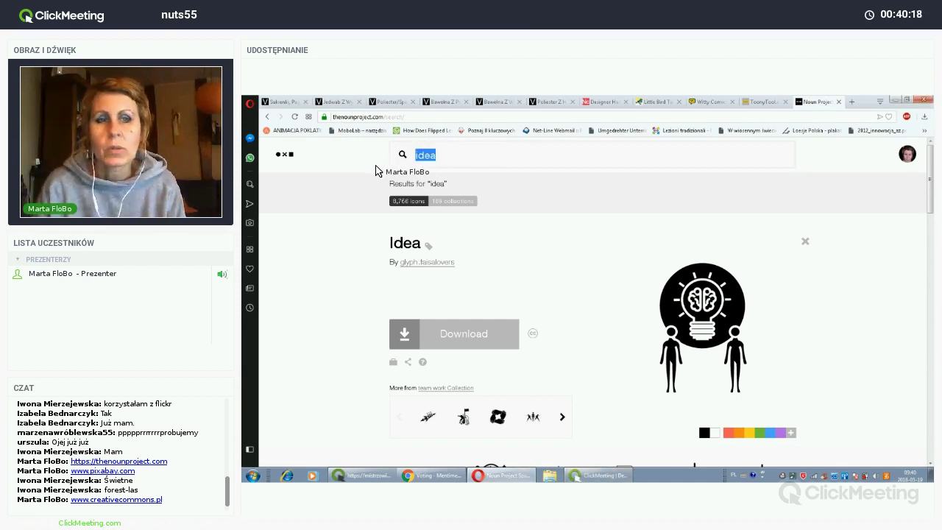
text(hum)
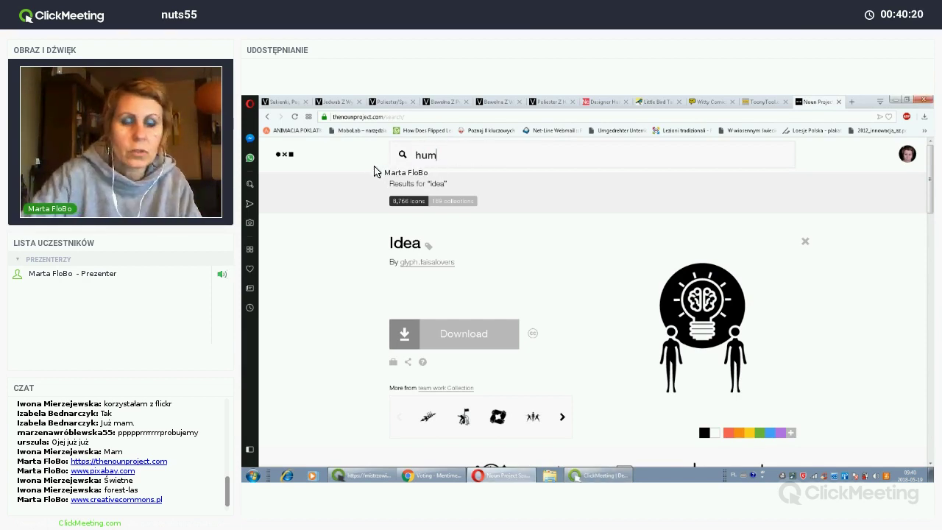
text(an)
key(Return)
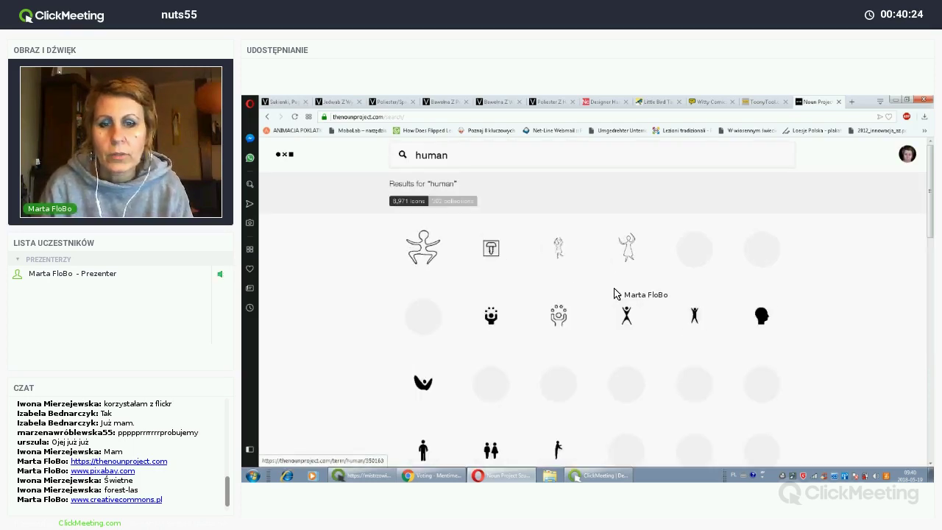
scroll(615, 294, down, 5)
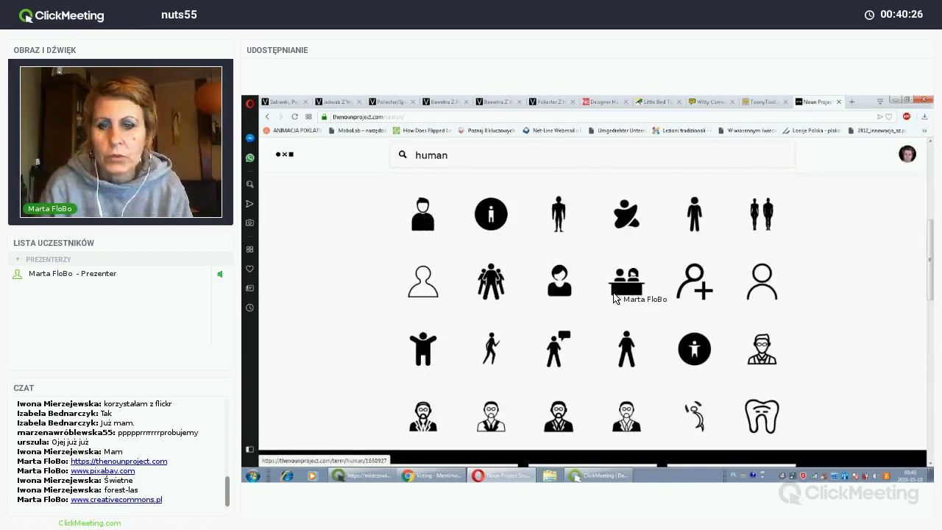
scroll(614, 293, down, 10)
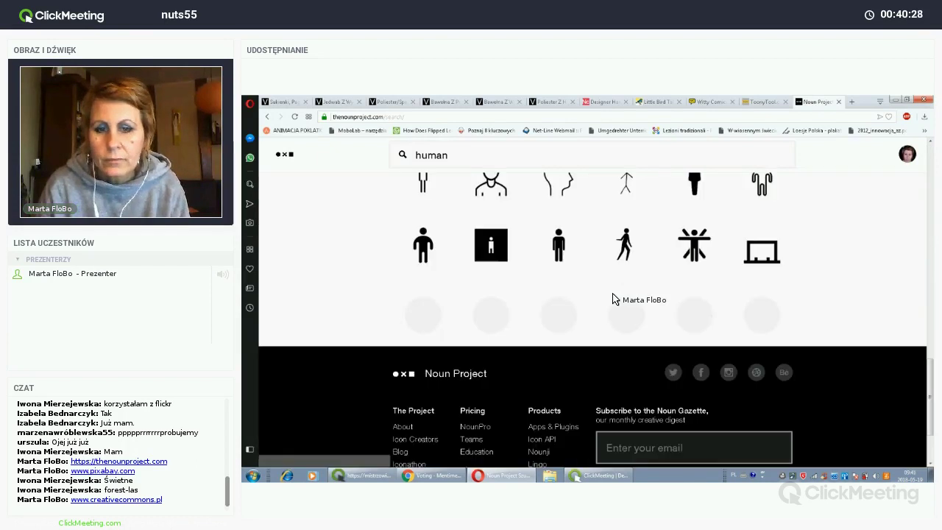
Step: Search the Noun Project for "woman" icons and look through the results past the collections section
scroll(609, 298, up, 15)
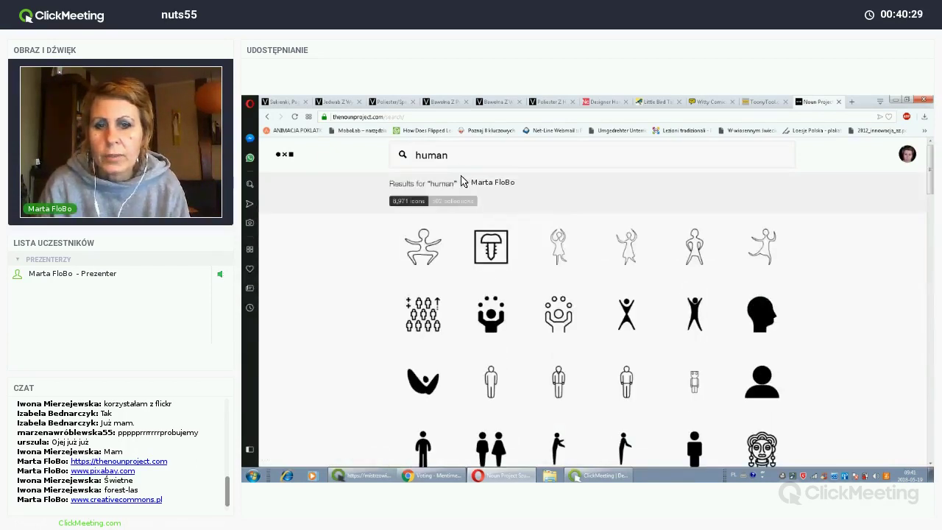
double_click(440, 155)
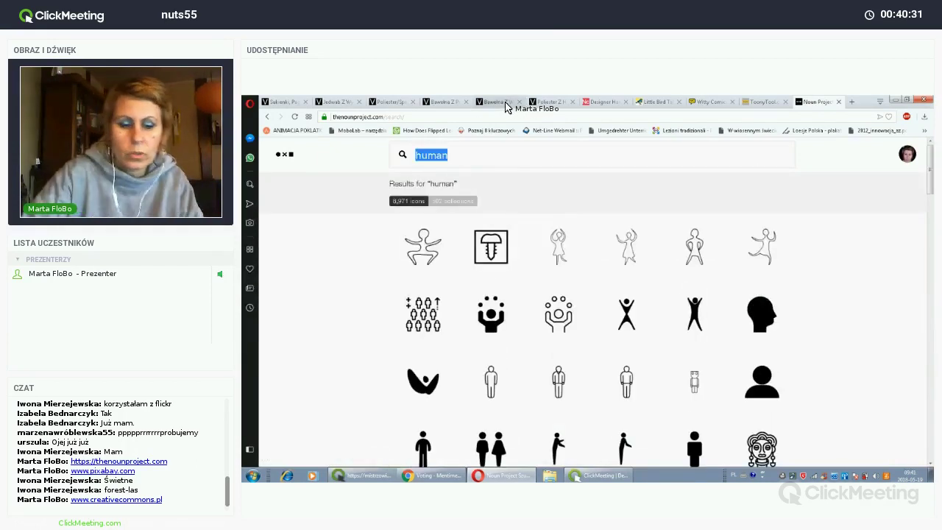
text(woman)
key(Return)
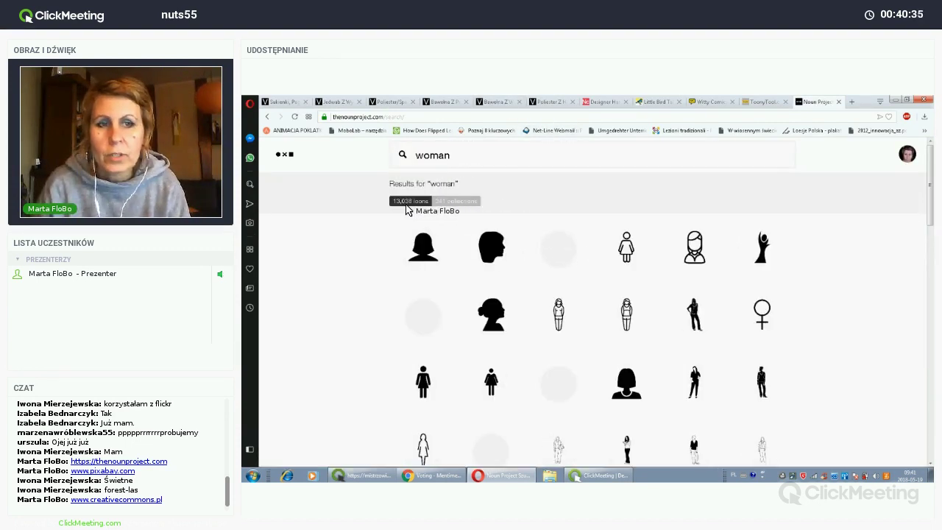
scroll(622, 295, down, 1)
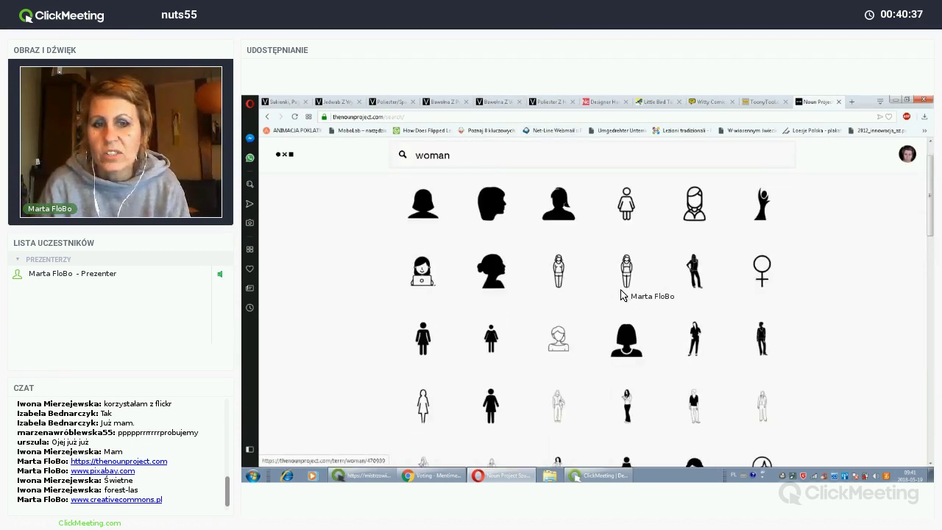
scroll(622, 295, down, 5)
scroll(622, 296, down, 5)
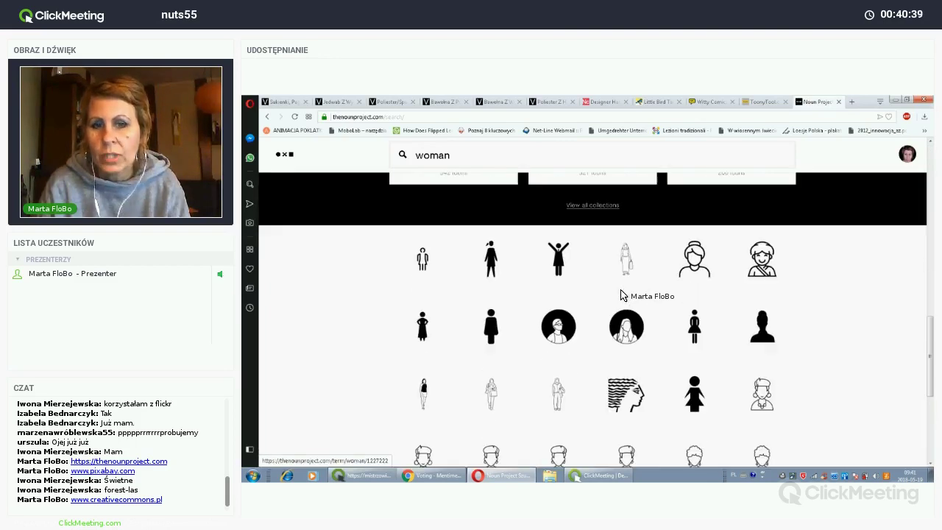
scroll(623, 295, down, 5)
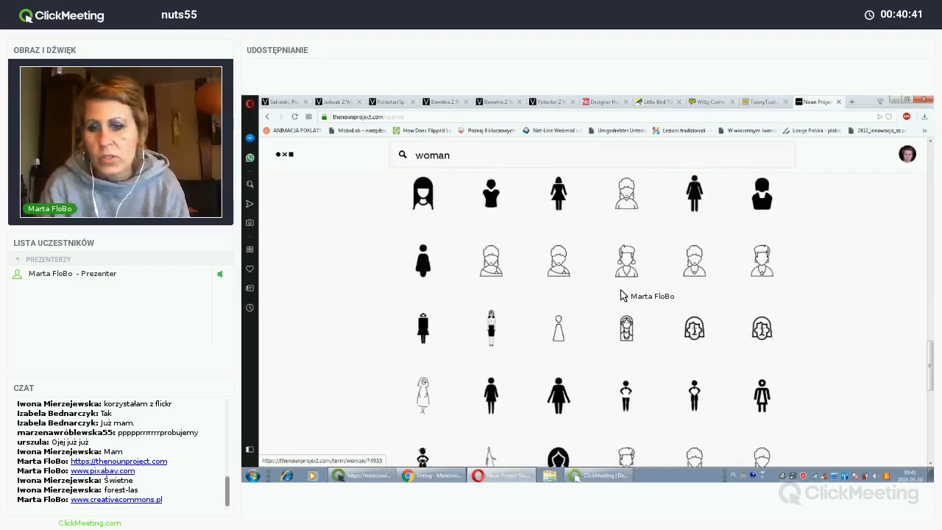
Step: Search the Noun Project for "brain" icons and look through the results
scroll(597, 302, up, 15)
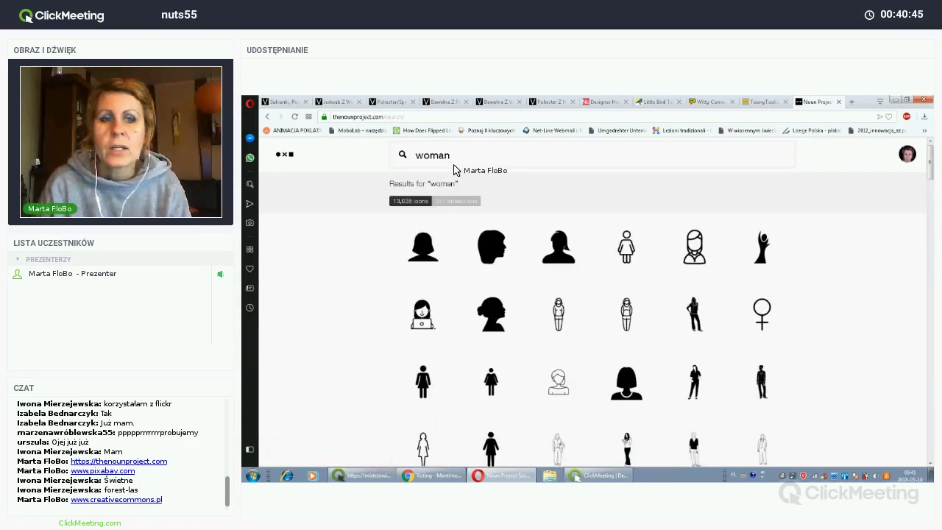
double_click(411, 157)
key(BackSpace)
text(brain)
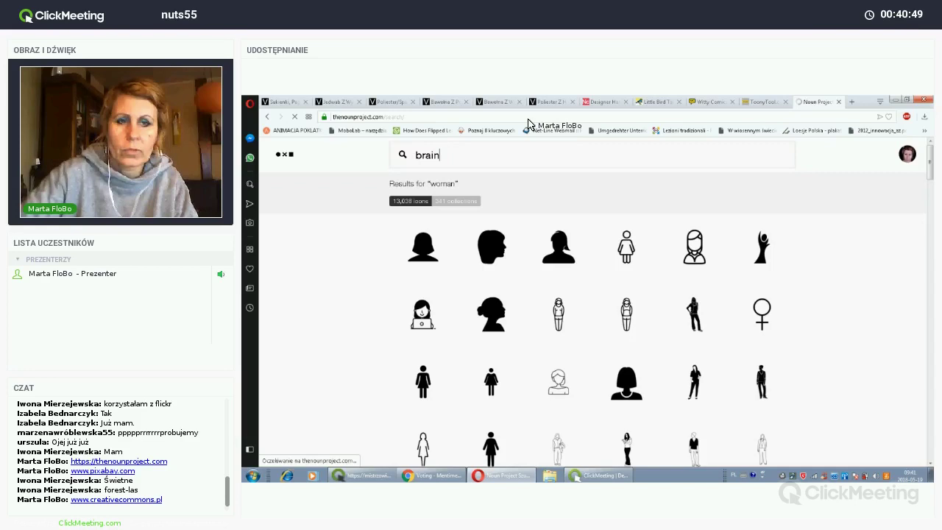
key(Return)
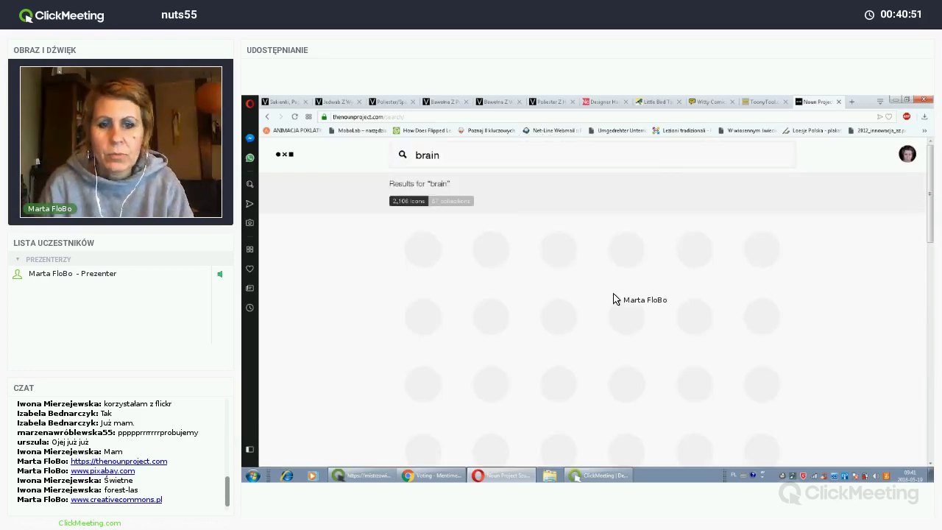
scroll(616, 297, down, 1)
scroll(616, 297, down, 10)
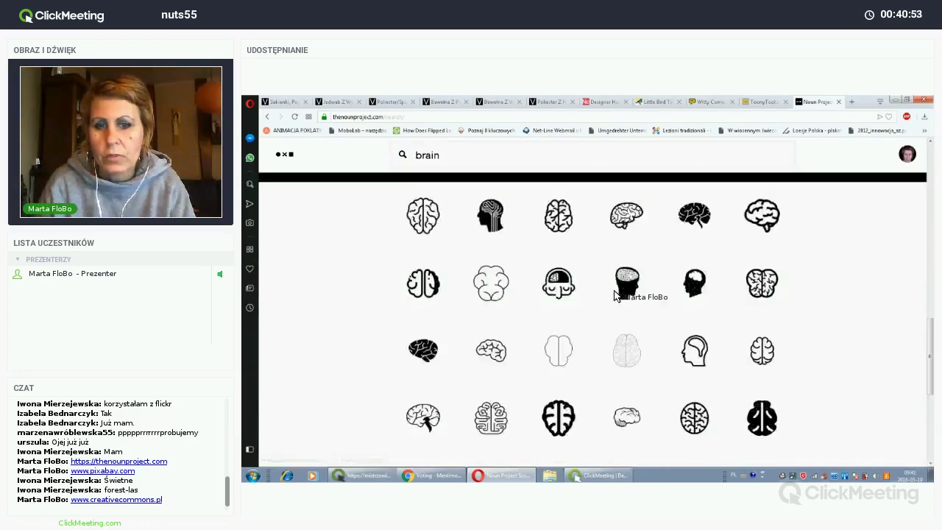
Step: Replace the Noun Project search term with "pen" and look over the icons found
scroll(597, 313, up, 10)
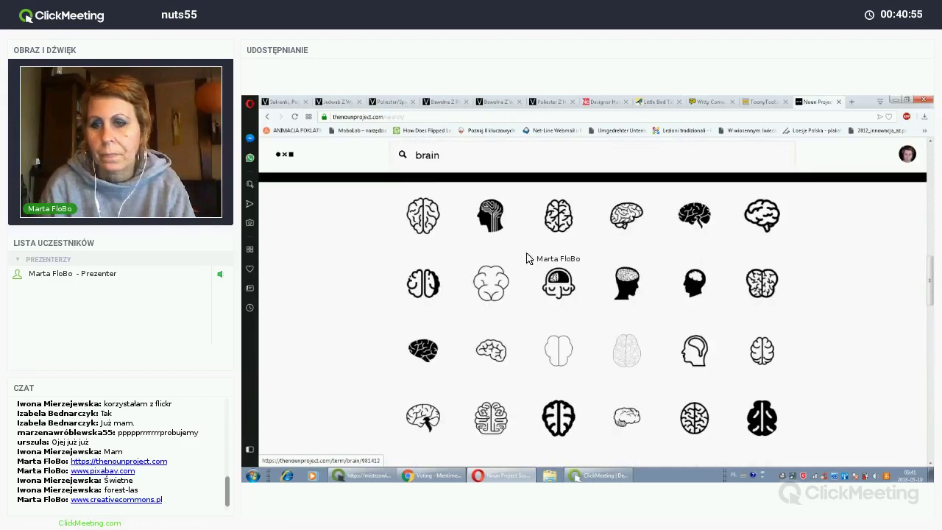
drag(440, 158, 391, 147)
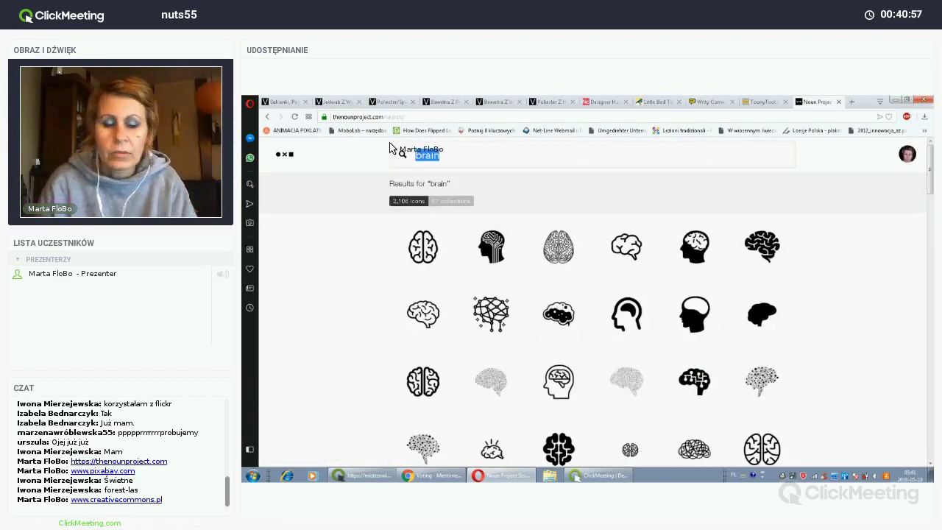
text(p)
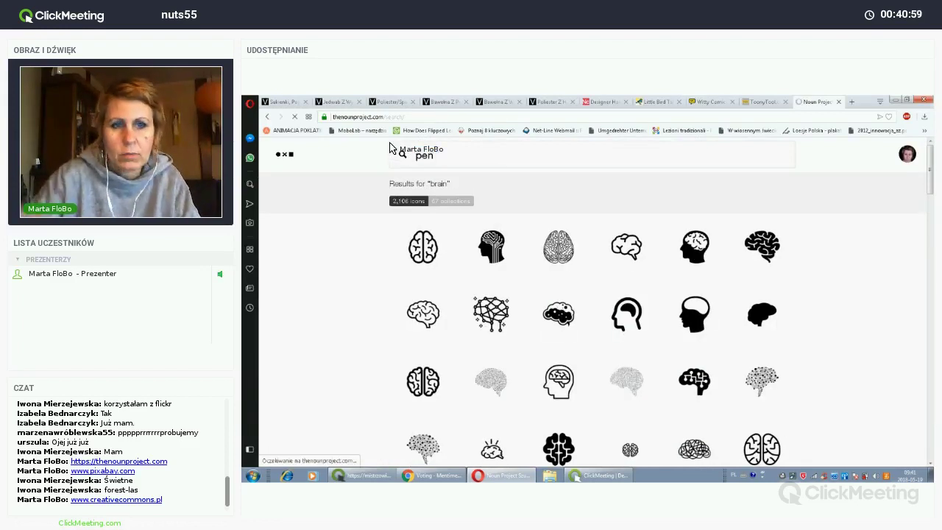
text(en)
key(Return)
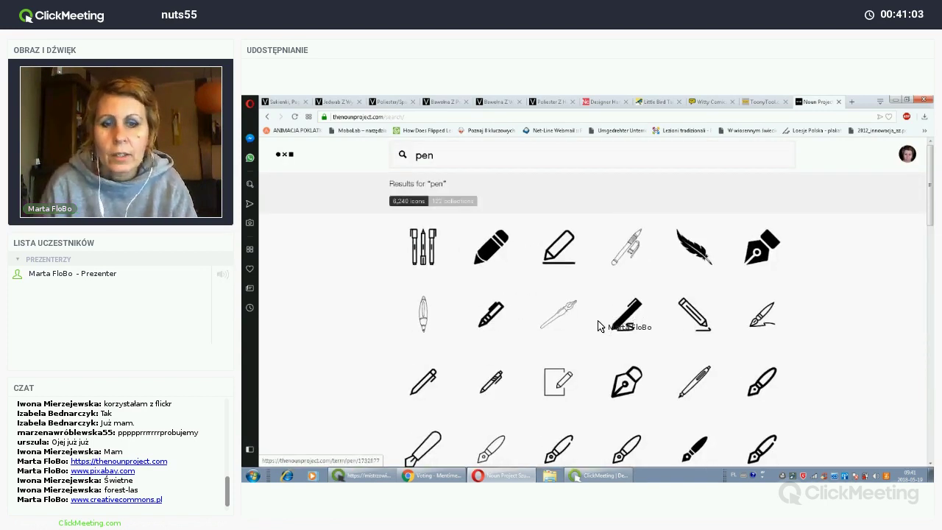
scroll(602, 330, down, 5)
scroll(598, 332, down, 3)
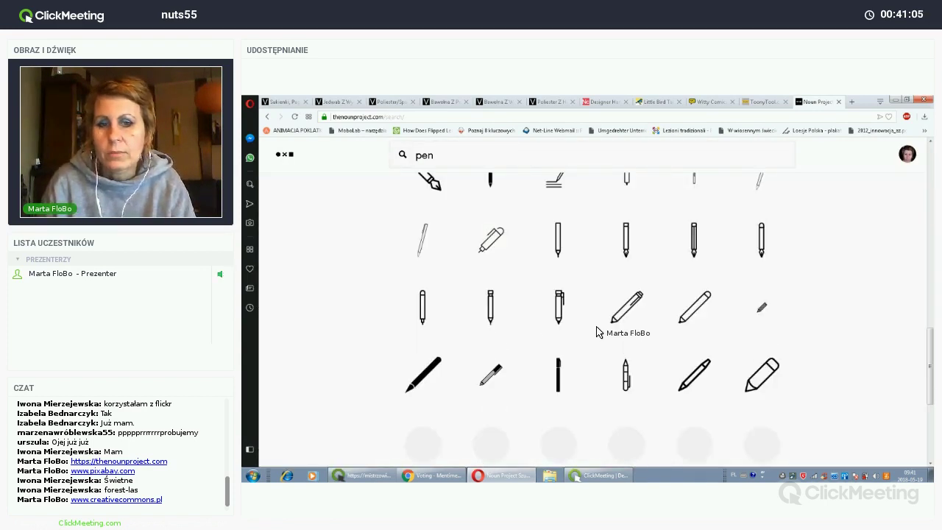
Step: Search the Noun Project for "security" icons and look over the first rows of results
scroll(598, 332, up, 8)
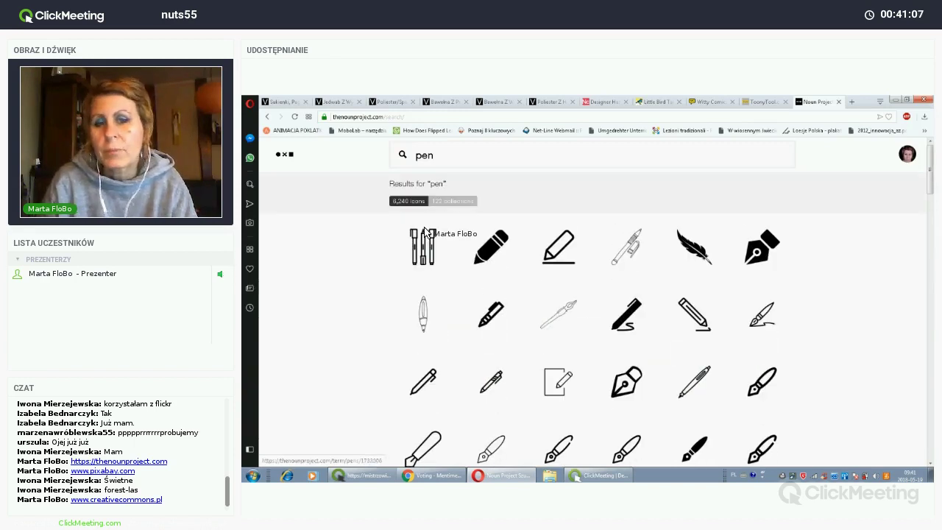
double_click(430, 164)
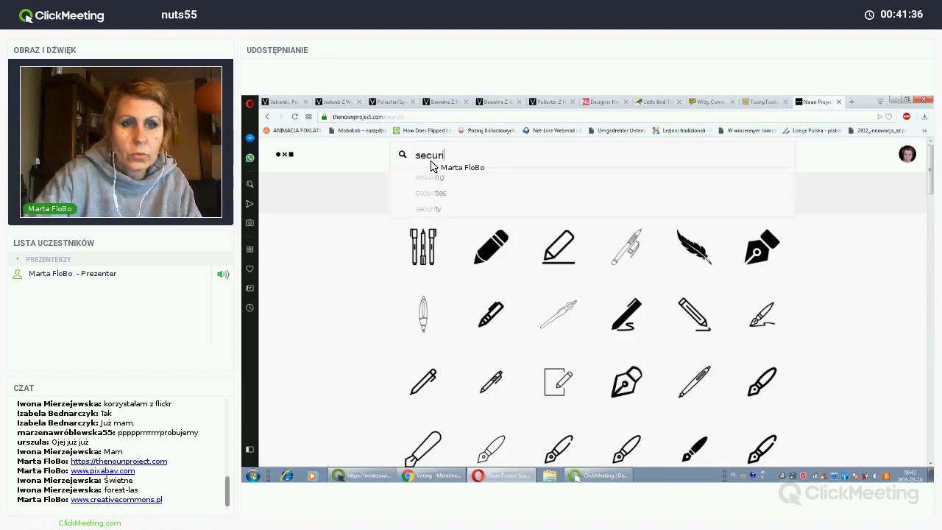
text(security)
key(Return)
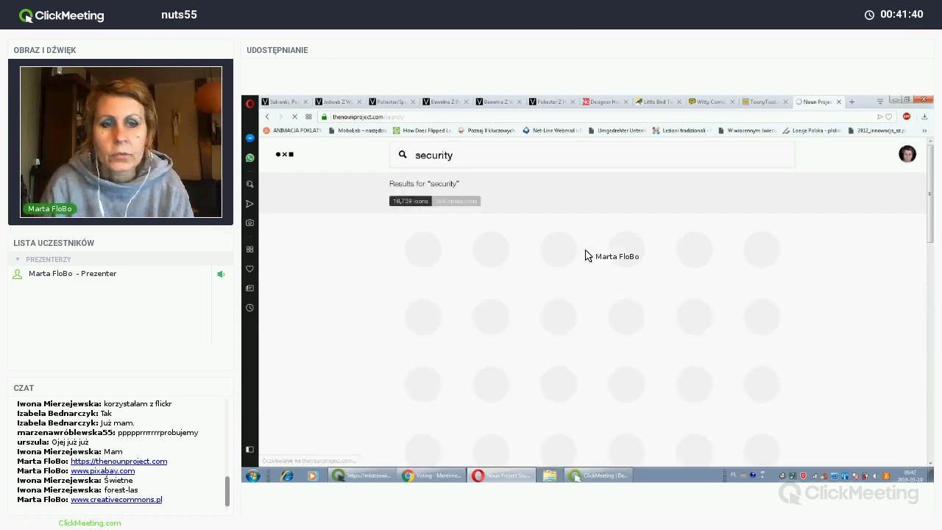
scroll(603, 272, down, 3)
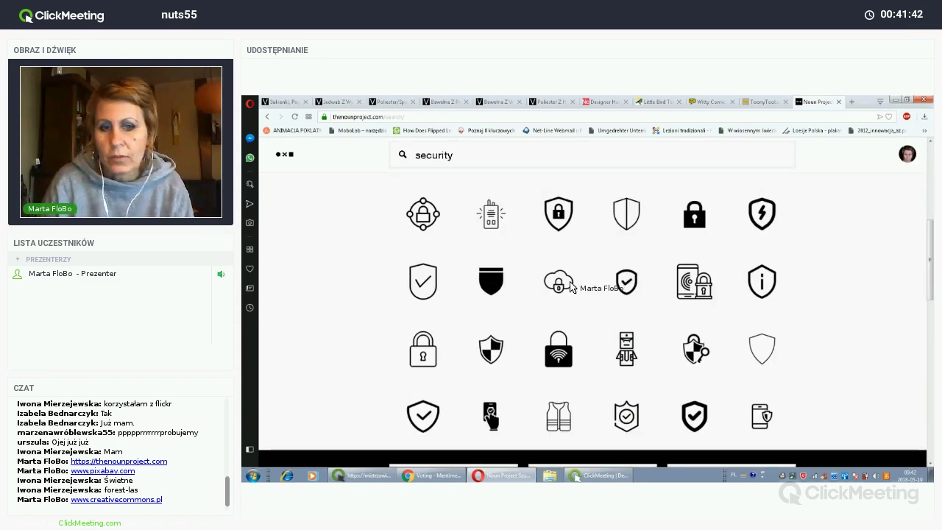
Step: Search the Noun Project for "internet" icons and look through the results down to the page footer
scroll(479, 214, up, 5)
double_click(410, 161)
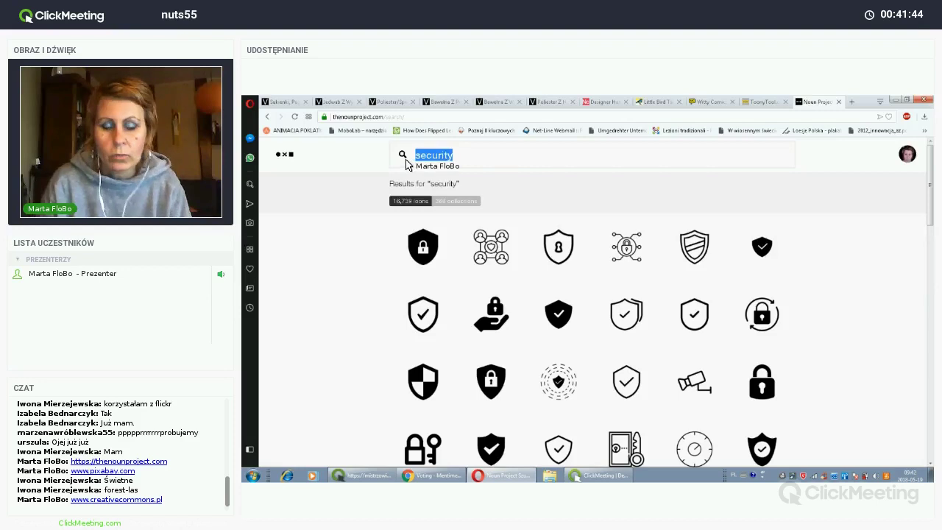
text(internet)
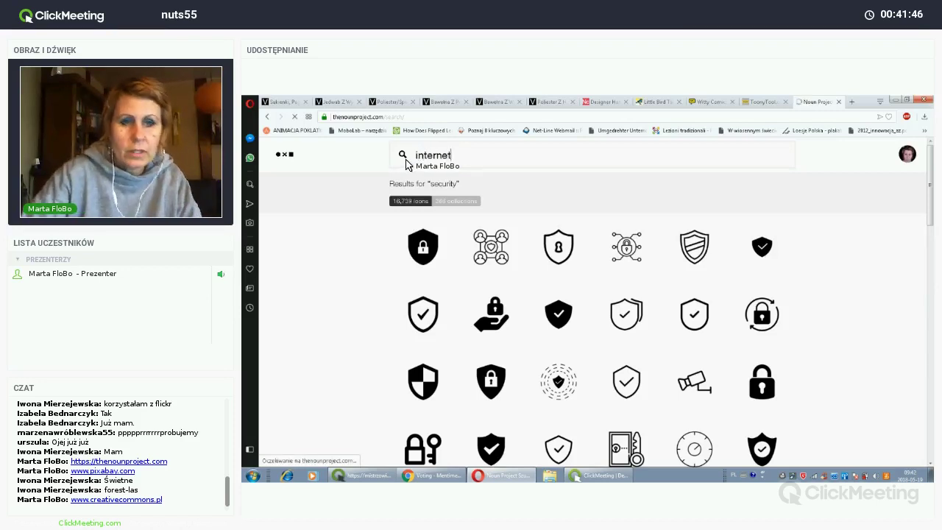
key(Return)
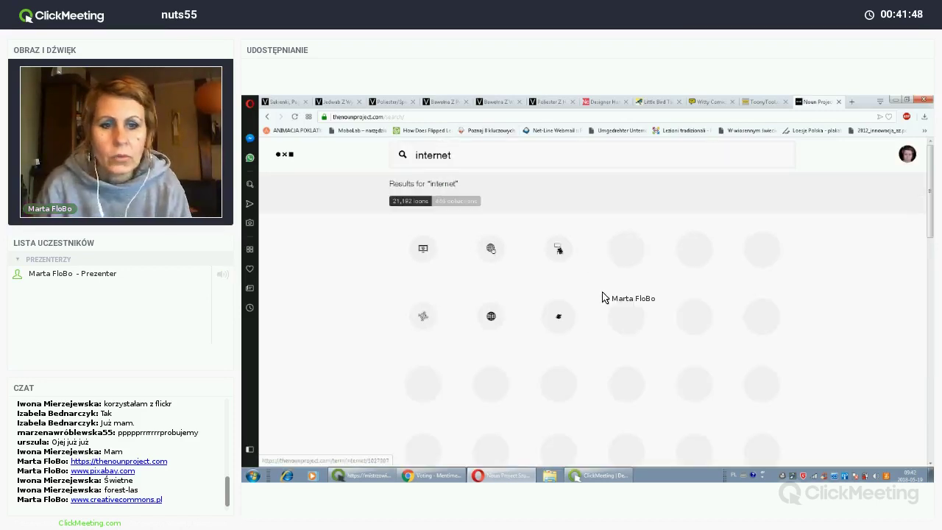
scroll(597, 298, down, 2)
scroll(597, 298, down, 10)
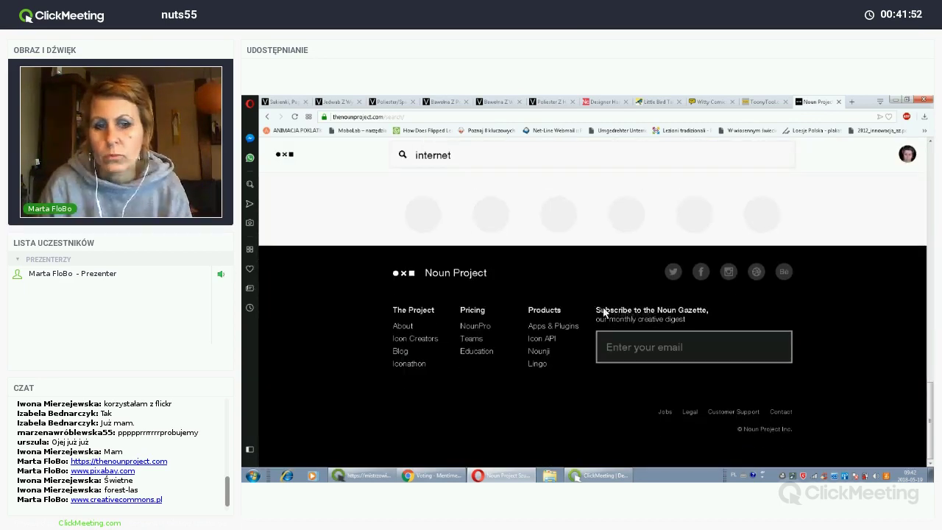
scroll(590, 296, up, 12)
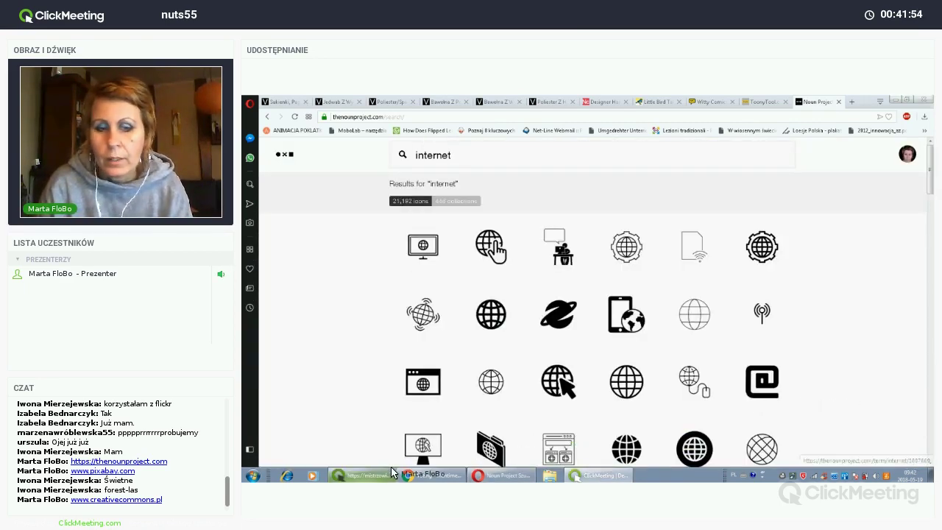
Step: Bring up the ToonyTool site and select its web address, and switch to ClickMeeting to show the presentation slides
click(368, 476)
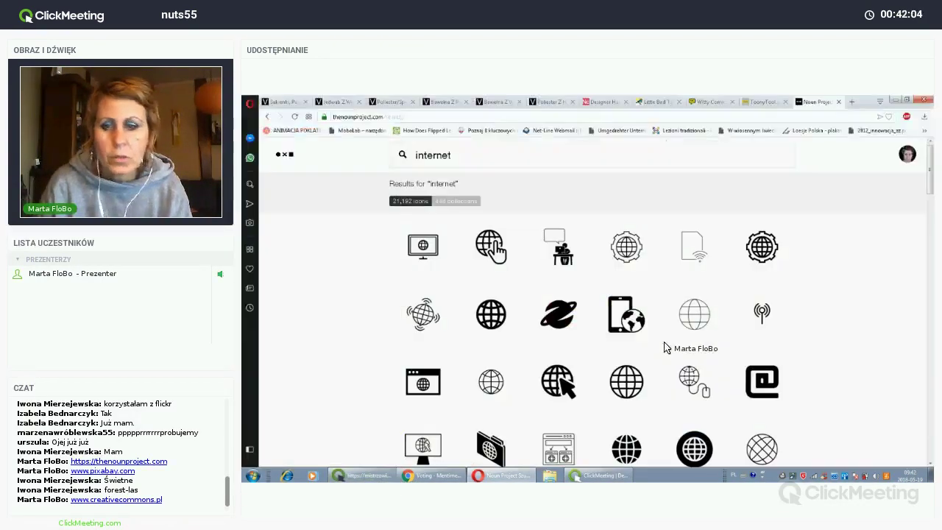
key(alt+Tab)
click(766, 103)
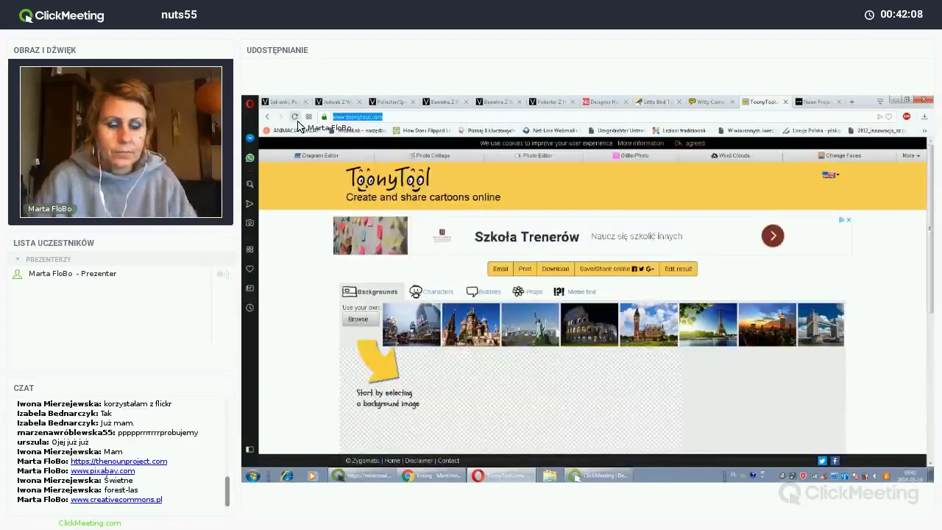
click(385, 478)
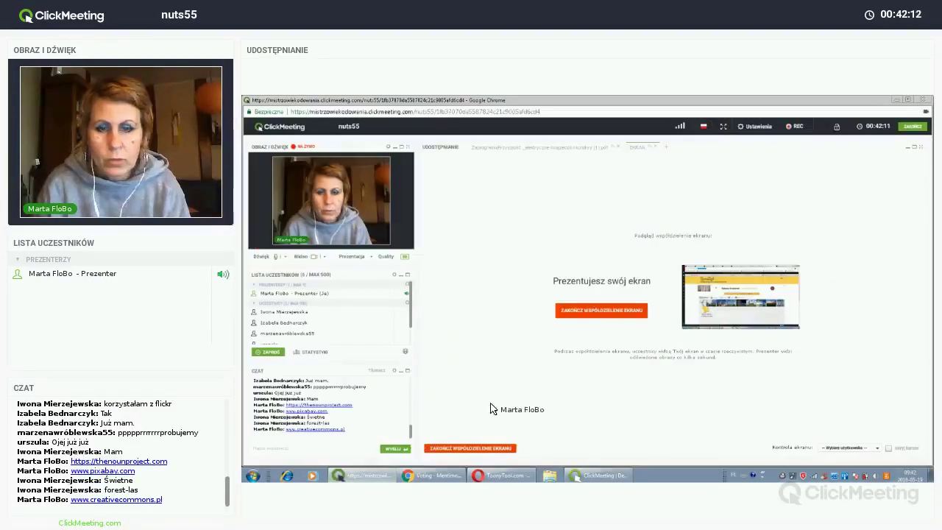
click(600, 151)
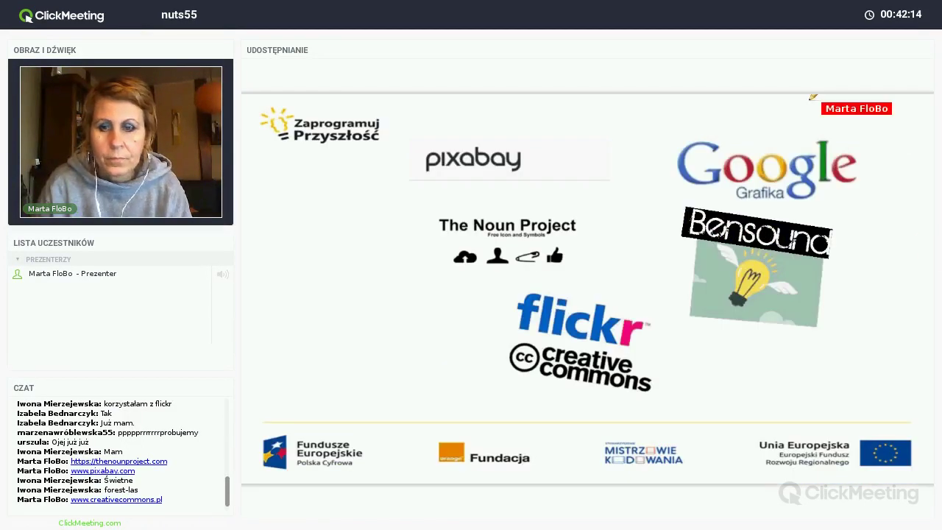
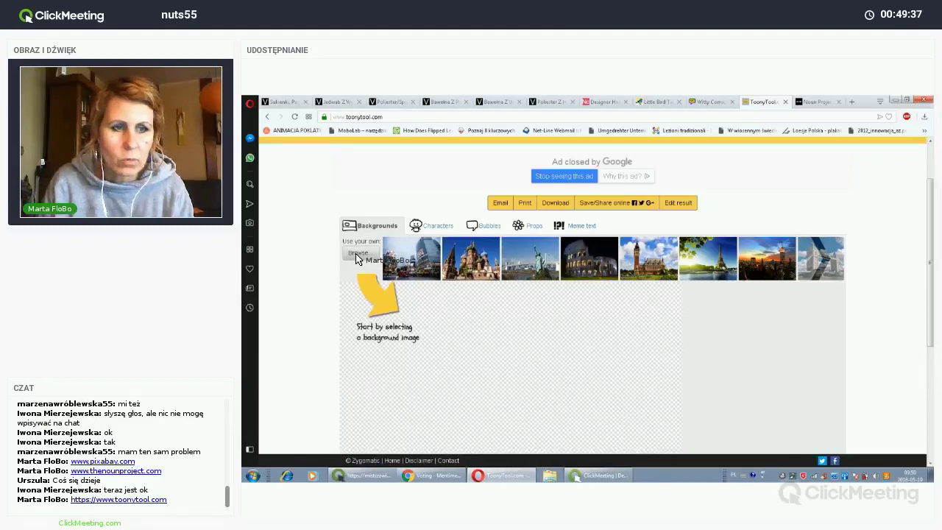
Step: Open and cancel the file picker for a custom ToonyTool background, and set the photo of two chimpanzees as the cartoon's background
click(357, 254)
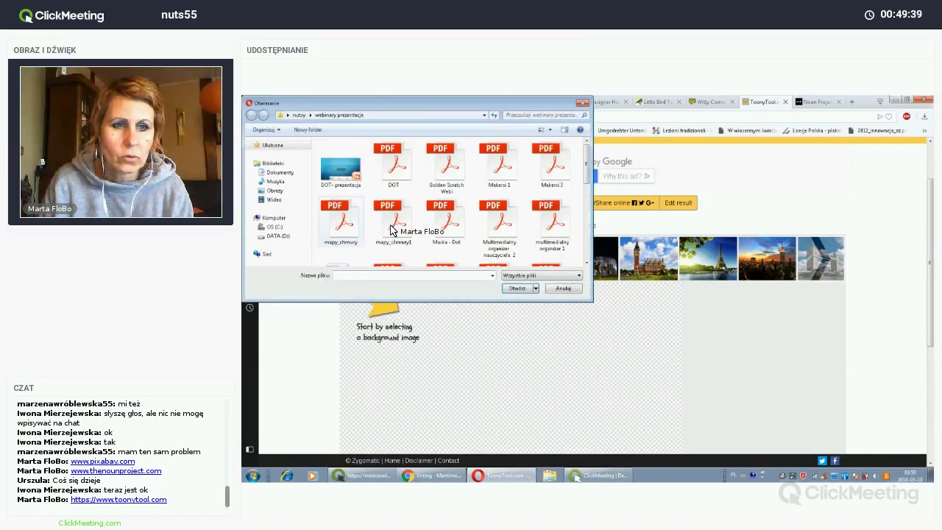
click(581, 105)
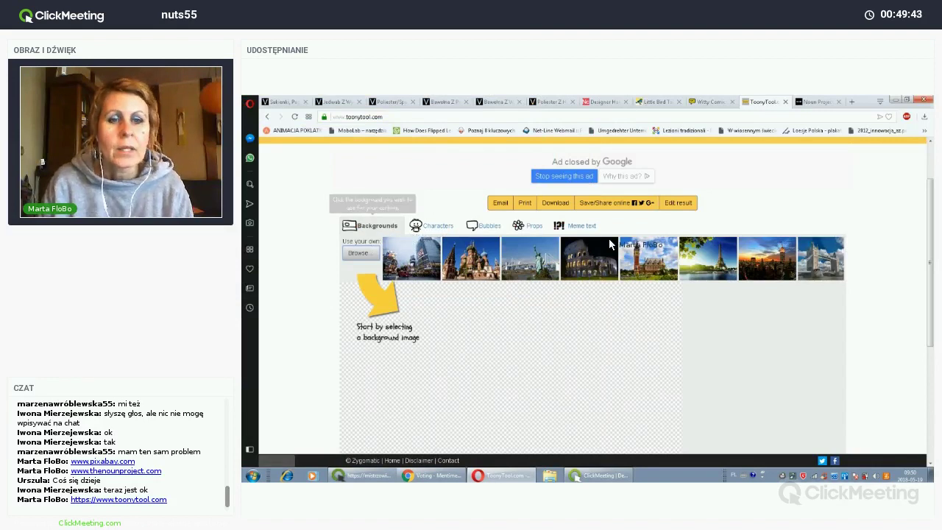
click(818, 257)
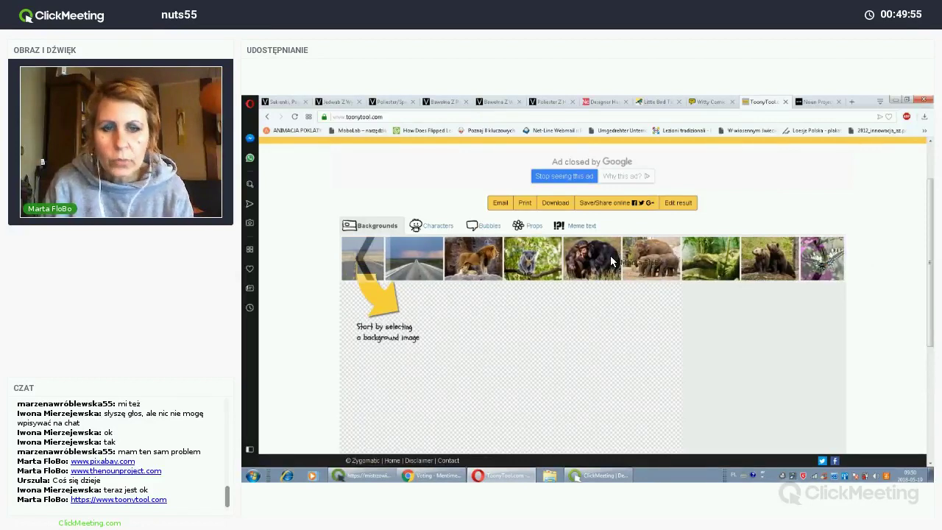
click(614, 258)
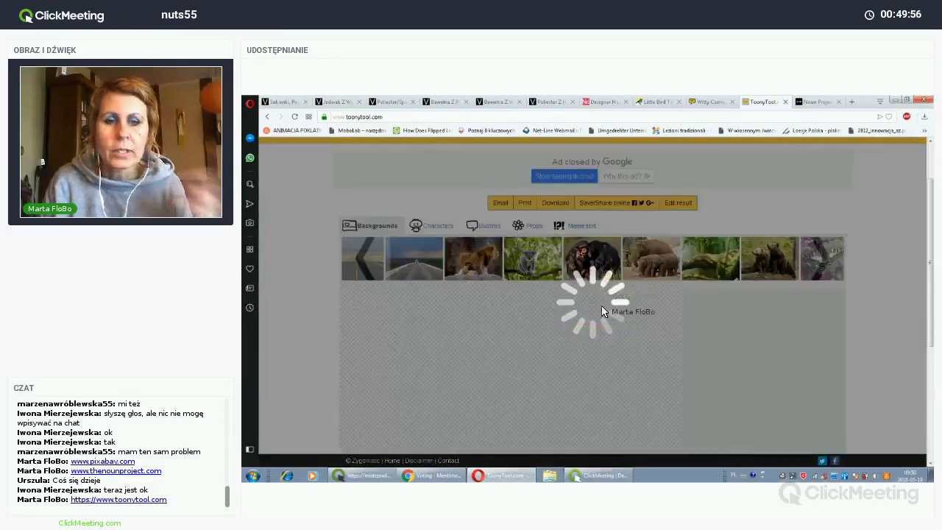
scroll(598, 406, down, 3)
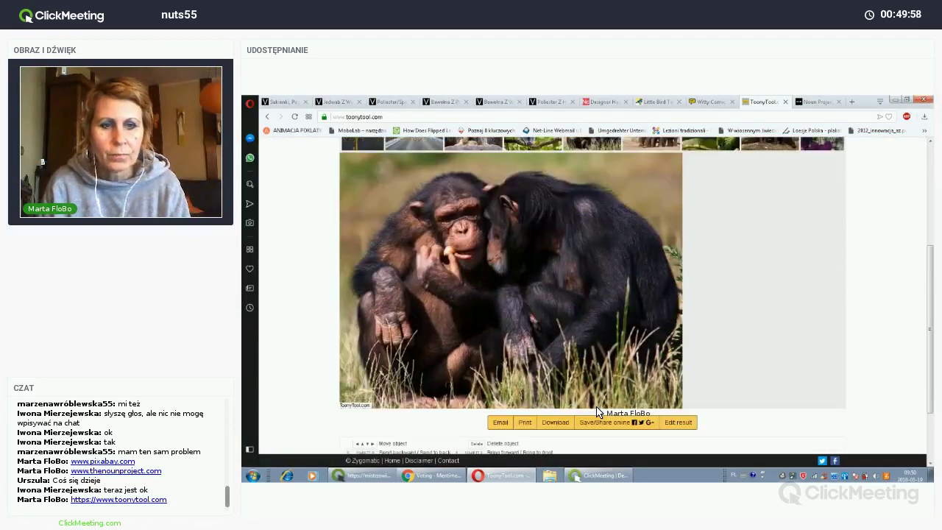
scroll(597, 411, up, 3)
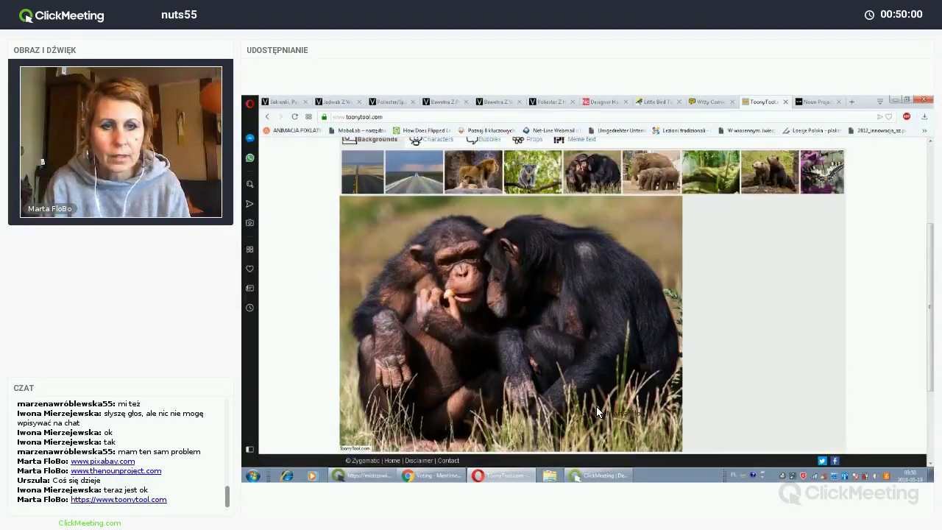
Step: Browse the available characters and add the pair of butterflies to the chimpanzee cartoon
scroll(596, 407, down, 3)
scroll(596, 406, up, 4)
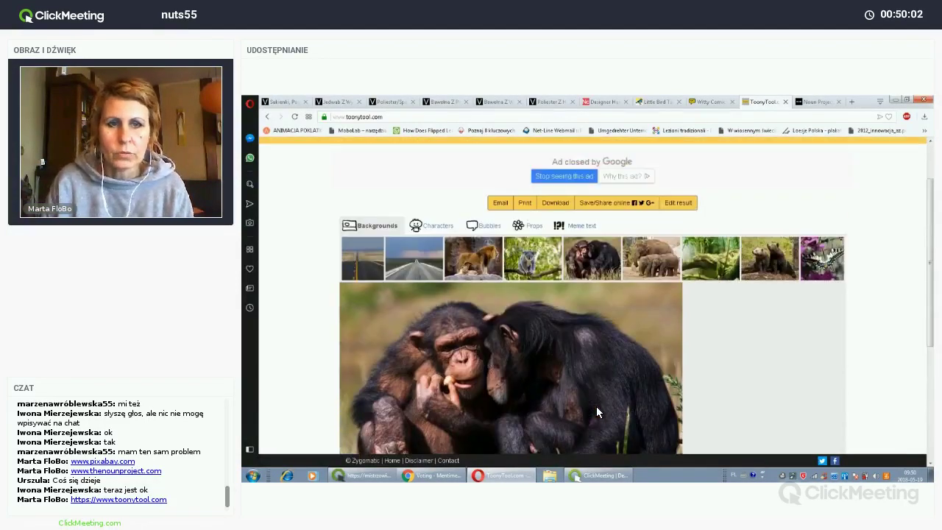
scroll(596, 407, down, 1)
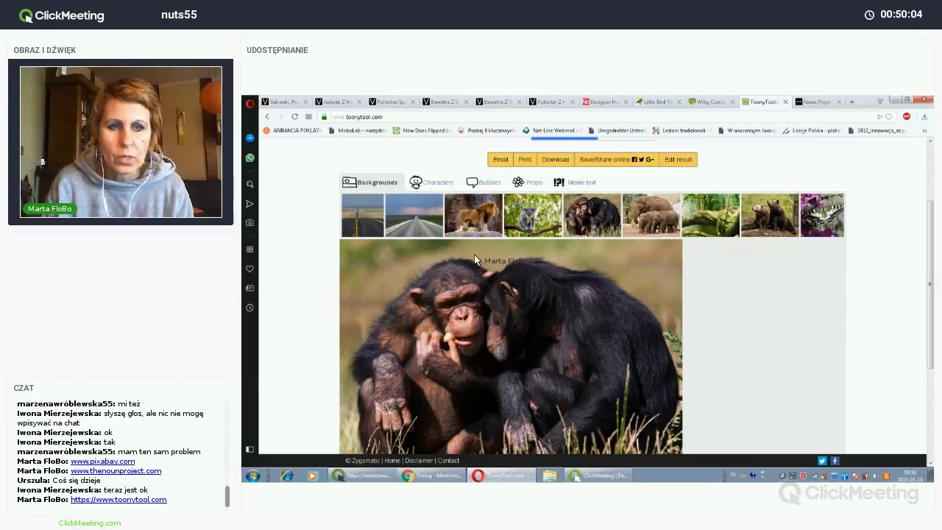
click(432, 187)
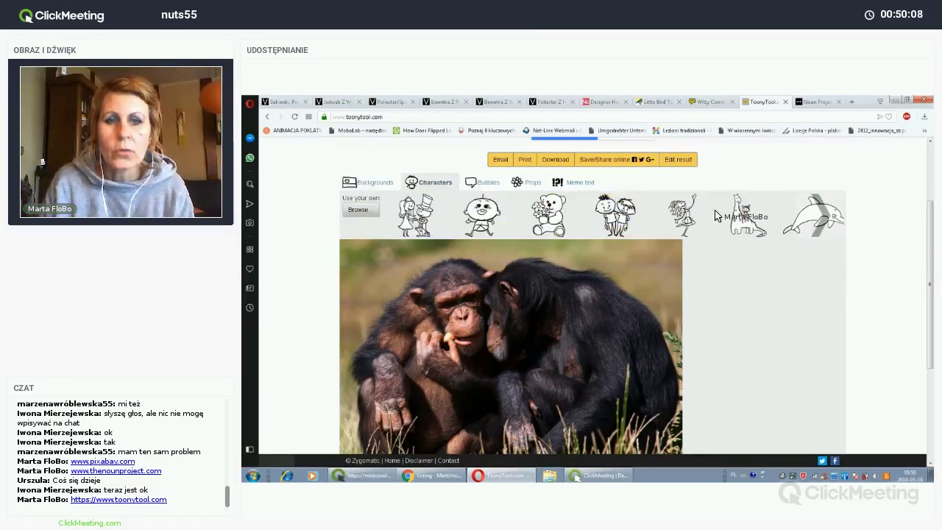
click(818, 213)
click(806, 224)
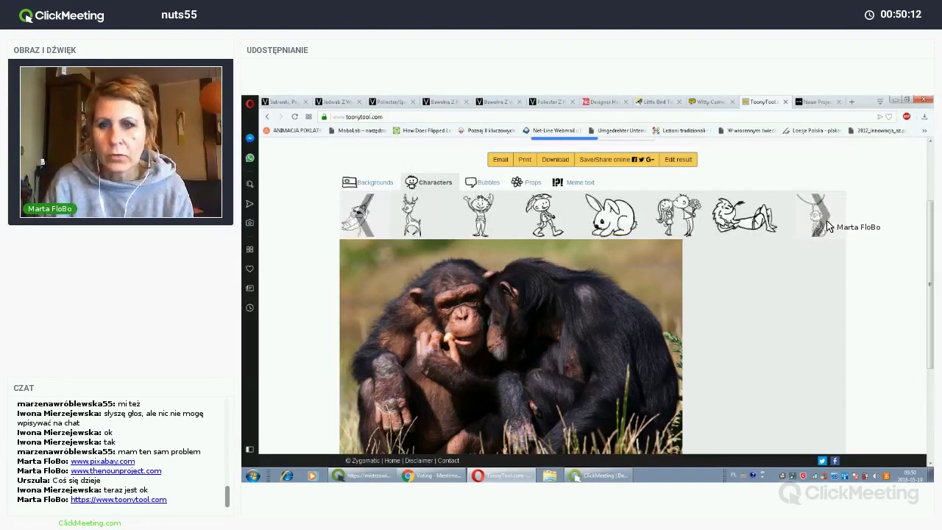
click(821, 219)
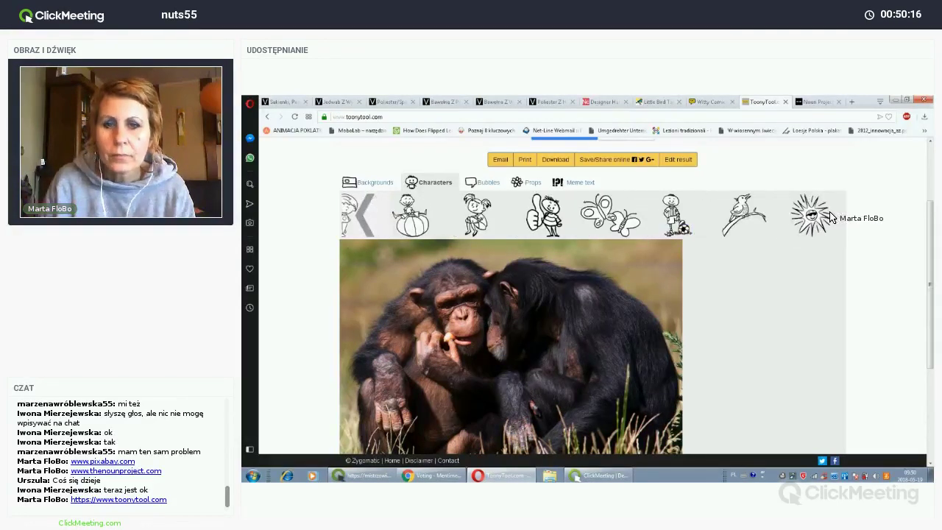
click(619, 217)
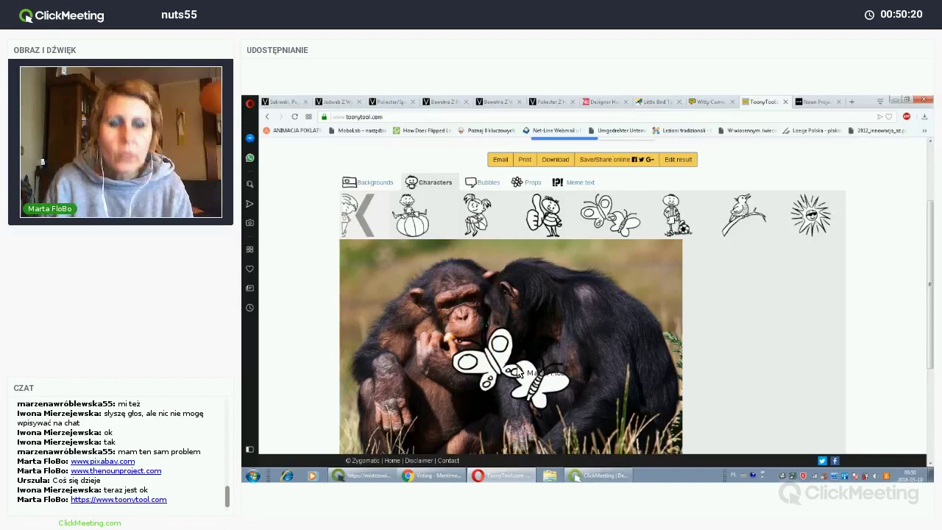
Step: Move the butterflies to the lower-right corner of the chimpanzee photo and make them smaller
drag(518, 372, 589, 352)
scroll(630, 359, down, 2)
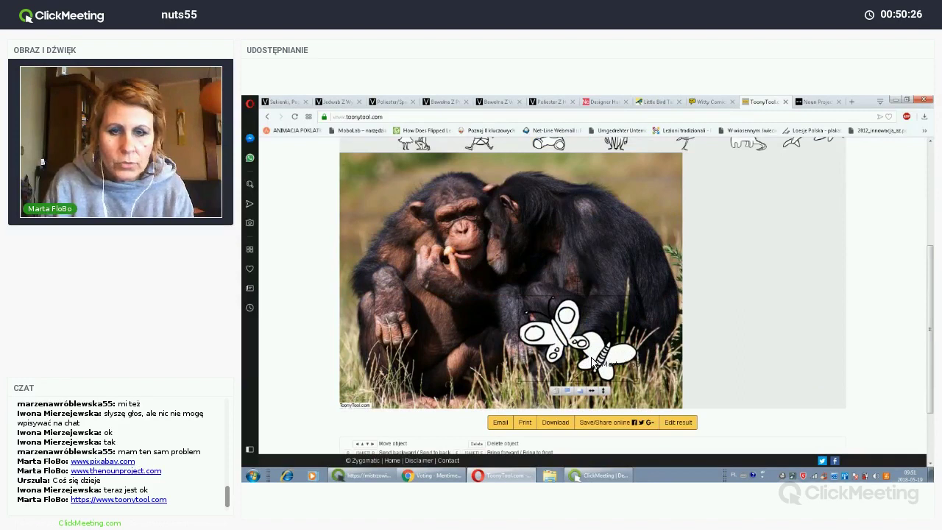
drag(634, 377, 678, 369)
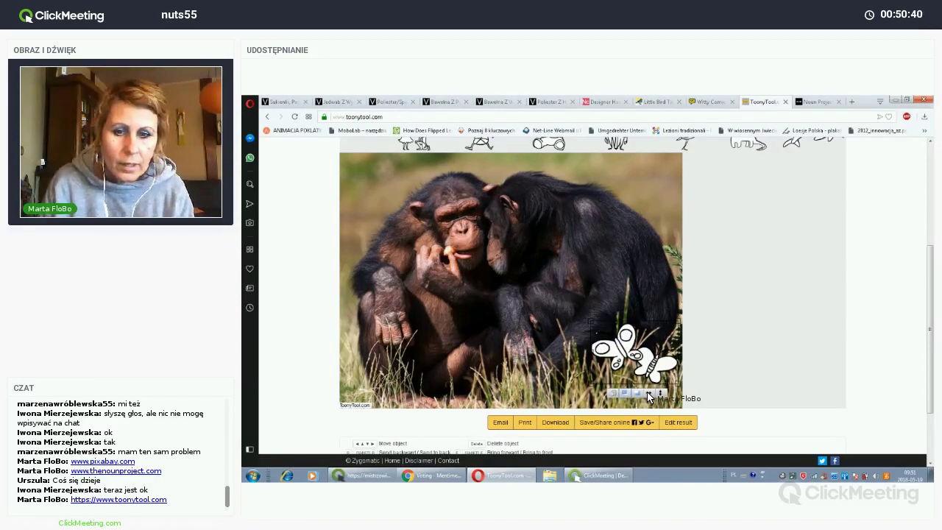
Step: Try flipping the butterflies horizontally and vertically, returning them to their original orientation
click(648, 394)
click(648, 394)
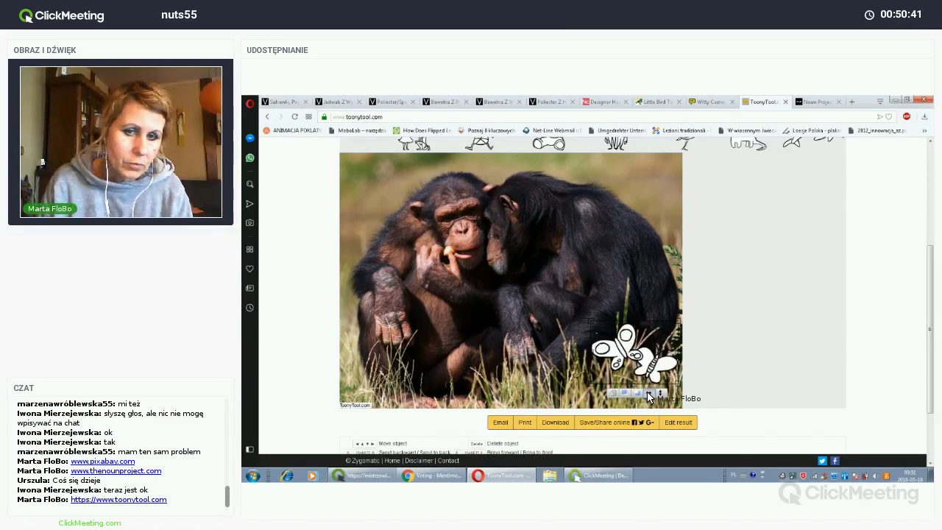
click(647, 394)
click(659, 394)
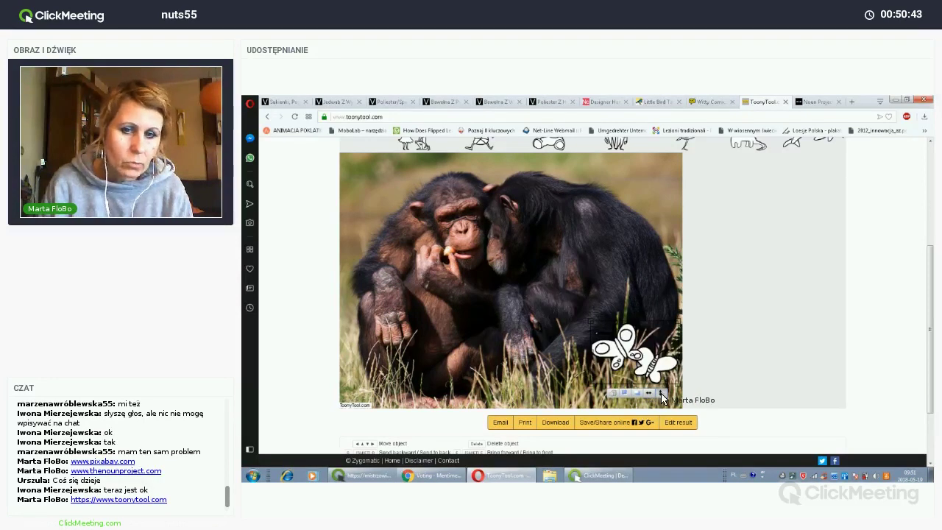
click(661, 393)
click(661, 394)
click(661, 394)
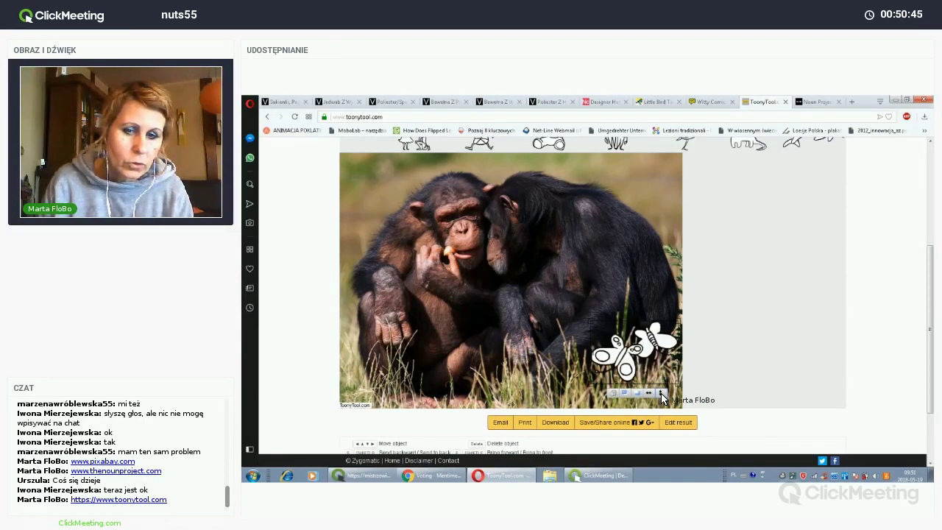
click(662, 395)
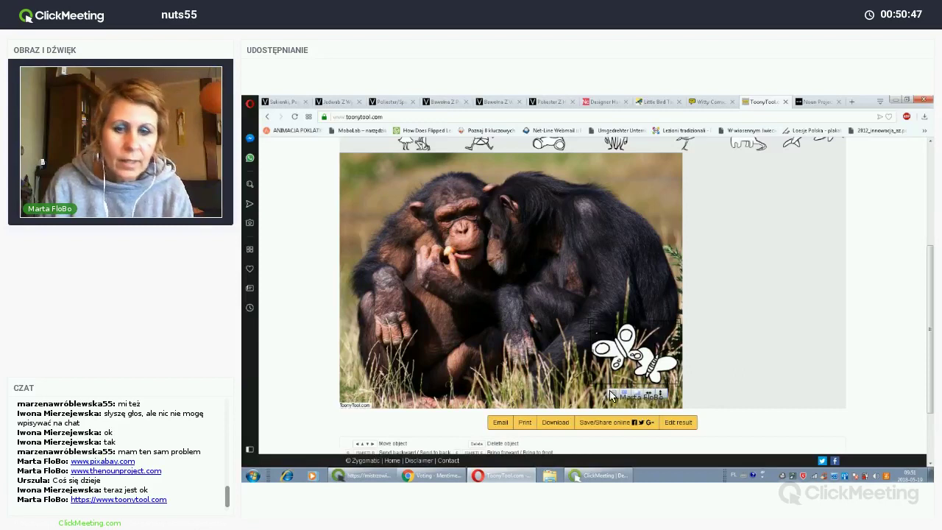
Step: Shrink the butterflies a little more, keeping them in the photo's lower-right corner
drag(595, 329, 622, 370)
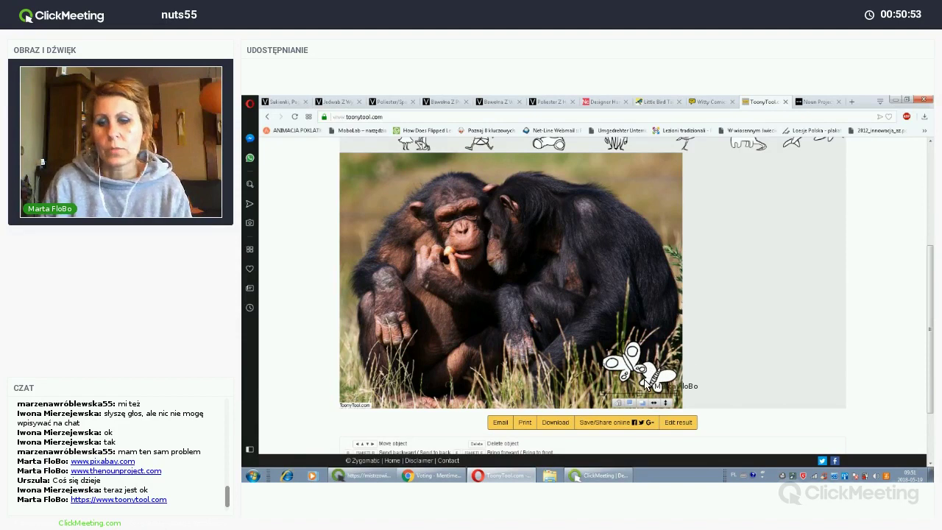
Step: Add a rectangular speech bubble with an upper-right tail, enlarge it and place it below the chimpanzees' faces
scroll(662, 287, up, 2)
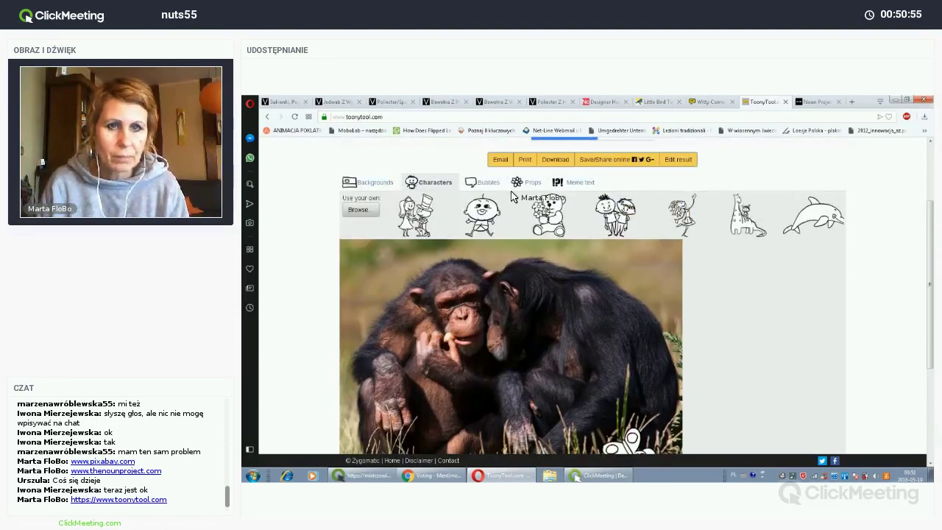
click(498, 185)
click(819, 214)
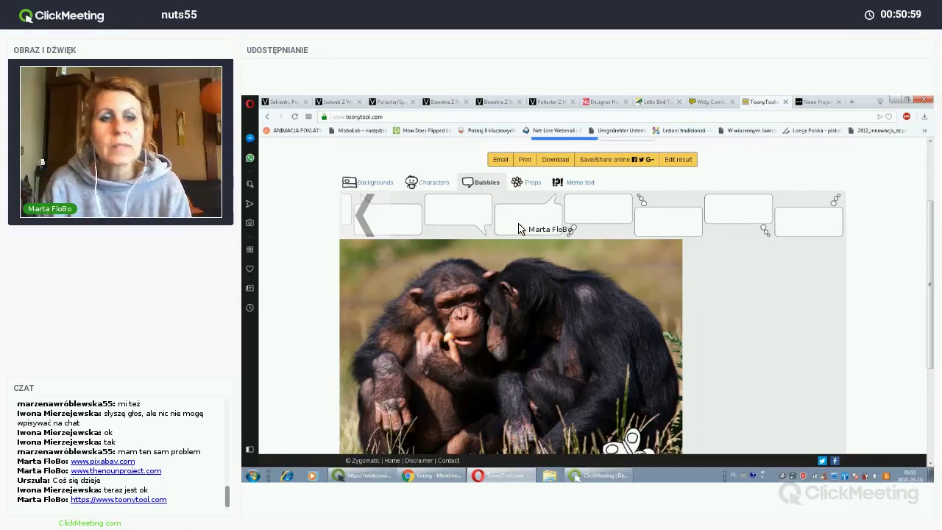
click(522, 226)
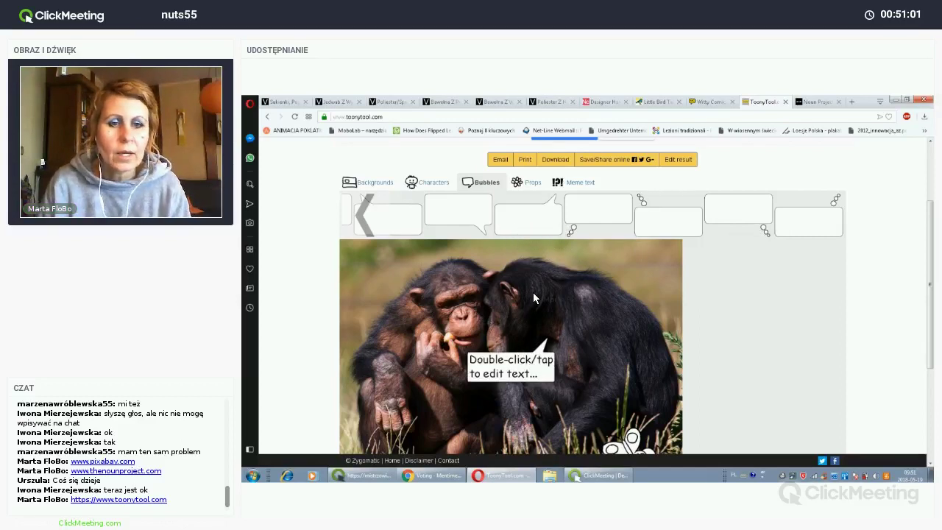
drag(509, 372, 521, 410)
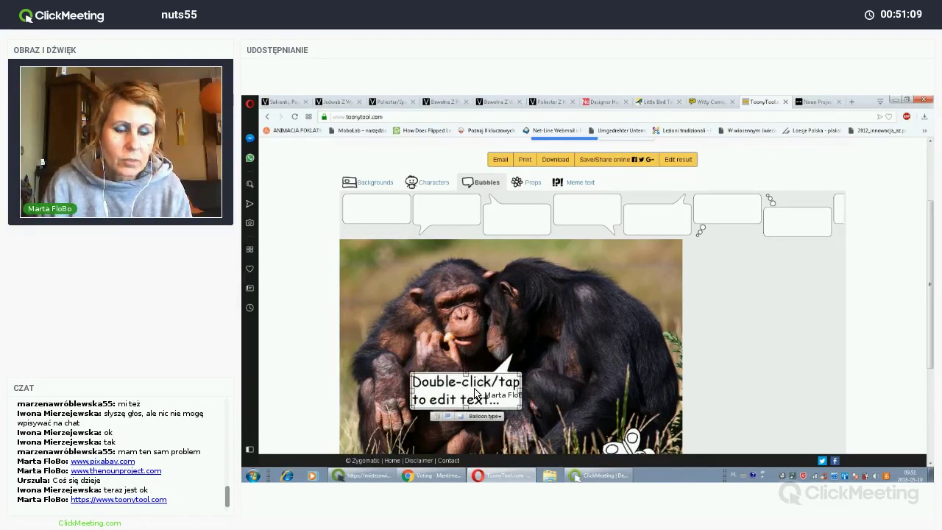
Step: Replace the speech bubble's placeholder text with "Słuchaj, ale to narzędzie jest na serio fajne!" in Comic Sans MS
scroll(475, 394, down, 1)
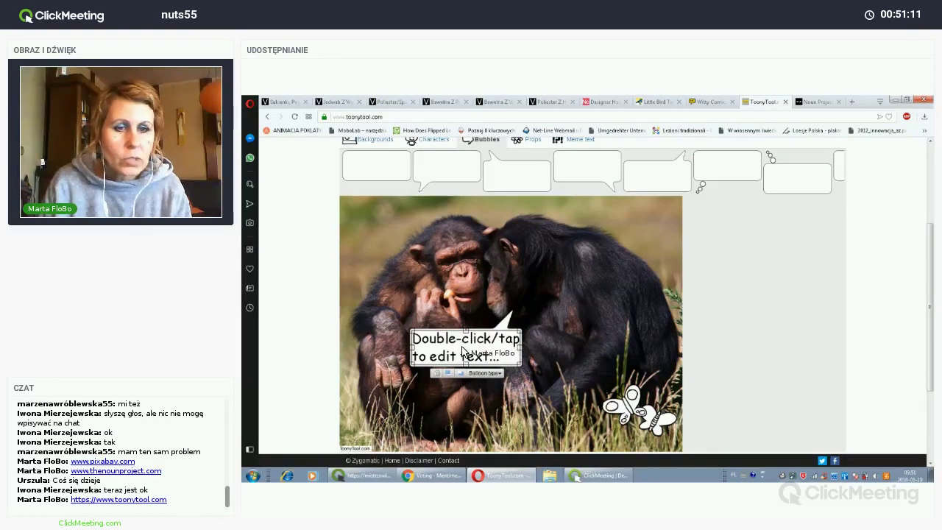
double_click(462, 351)
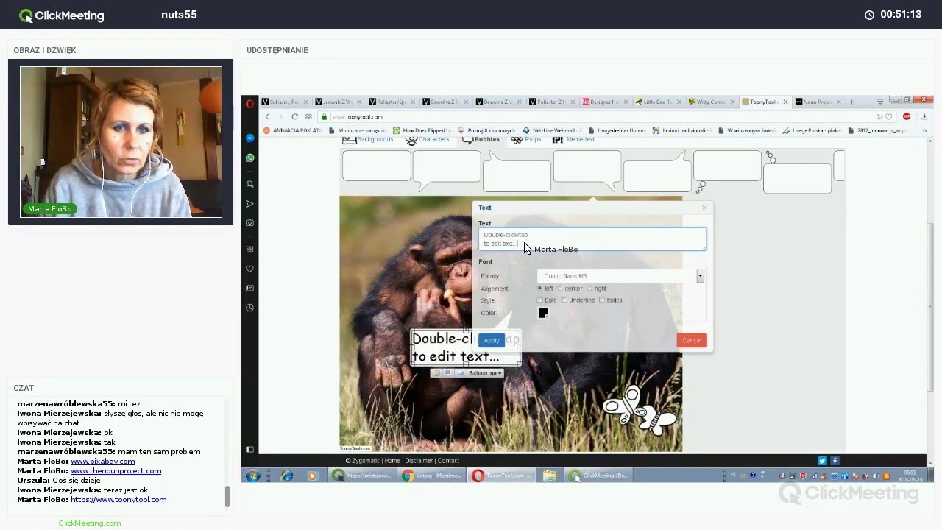
drag(517, 244, 526, 227)
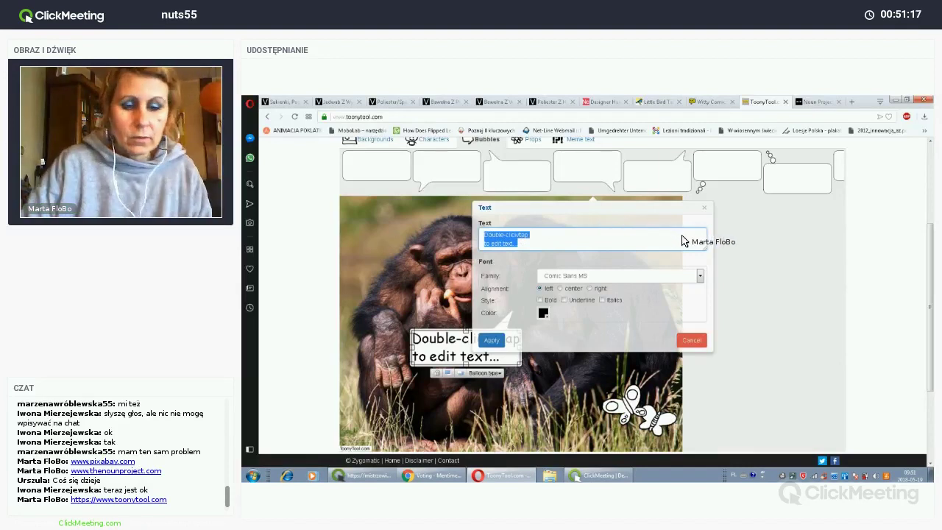
text(Słuchaj, ale)
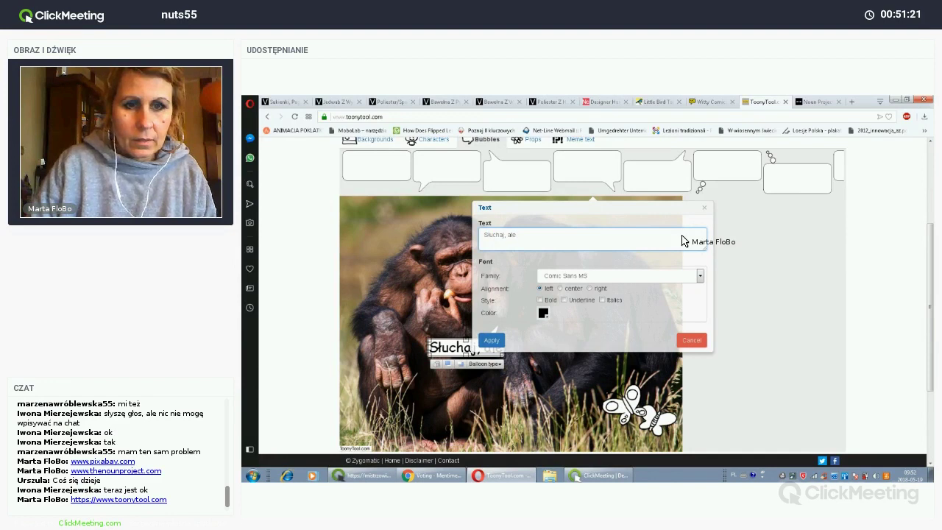
text( to narz)
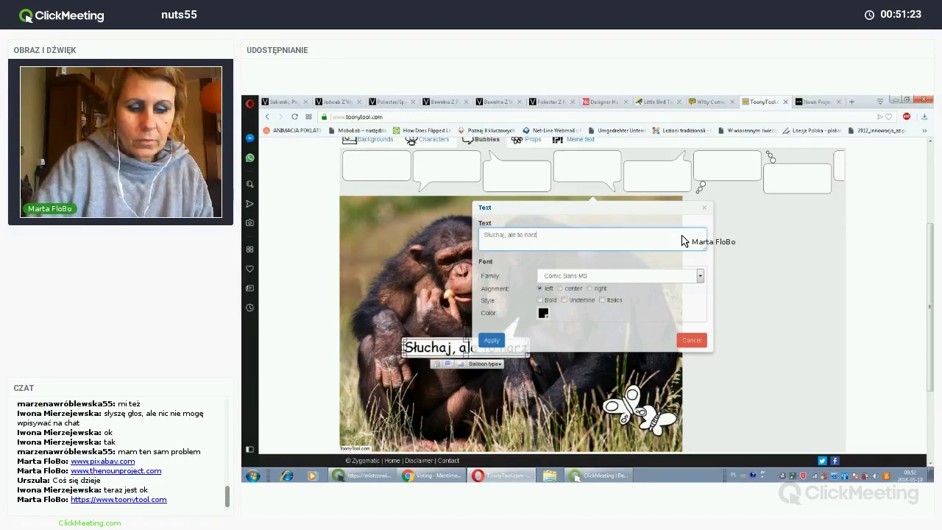
text(ędzie jest)
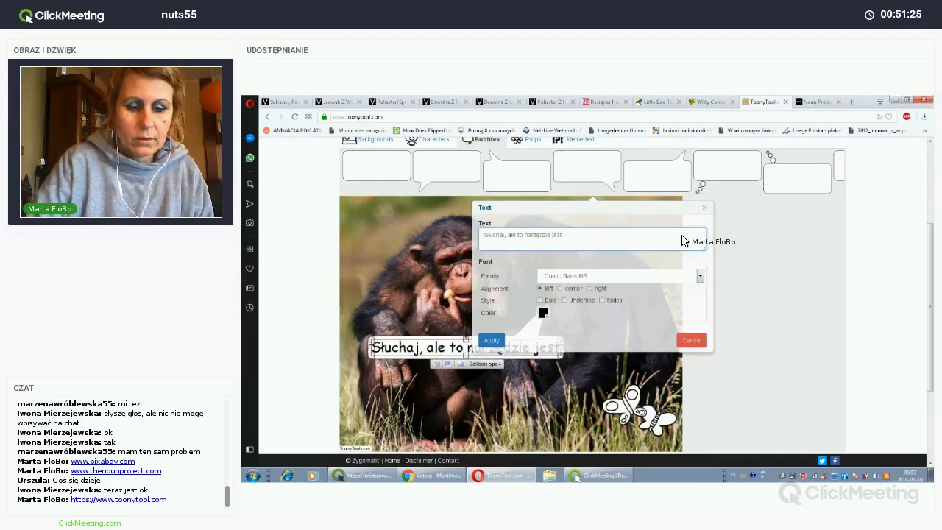
text( na serio fajne!)
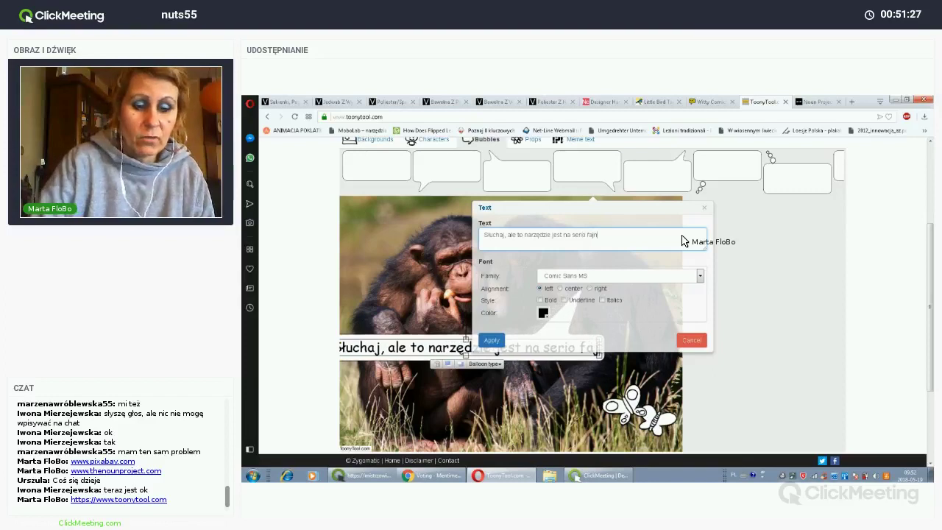
click(615, 276)
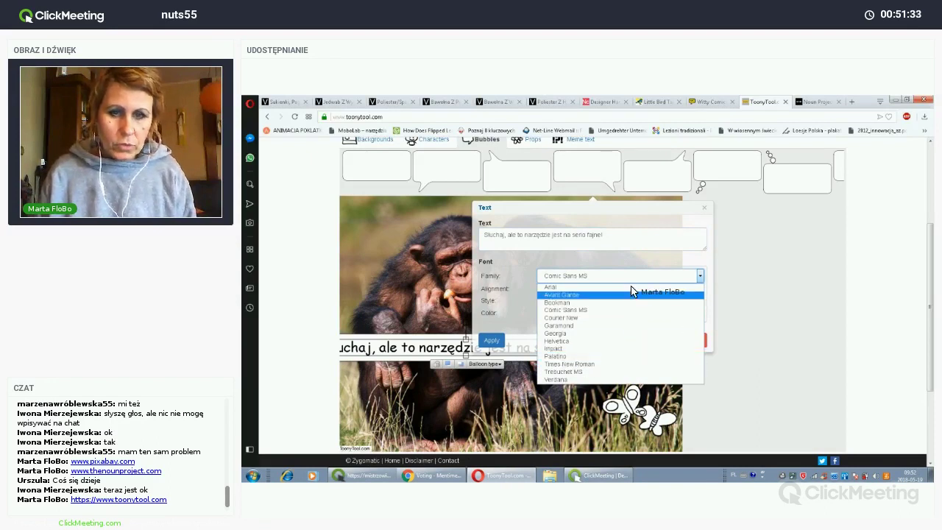
click(632, 283)
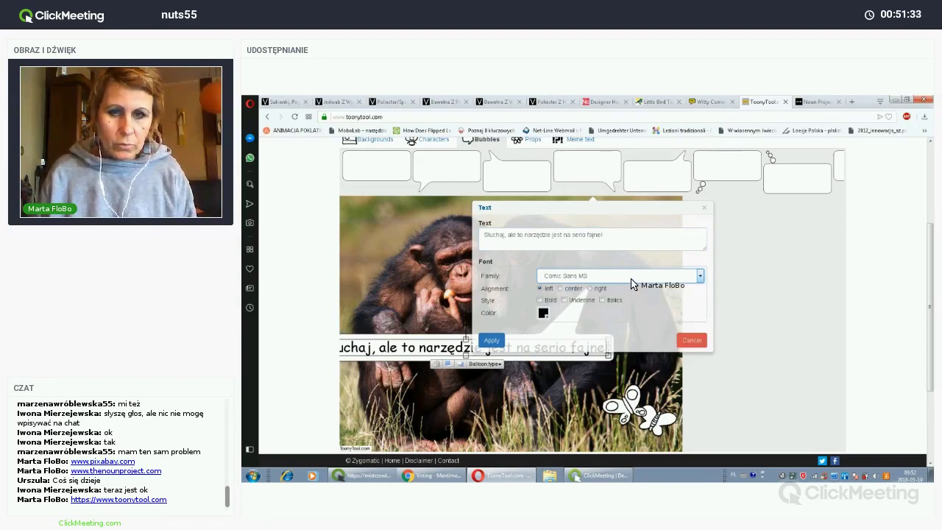
click(492, 341)
Step: Move the speech bubble lower on the photo and shrink it so the whole sentence fits inside the picture
drag(493, 349, 516, 377)
drag(633, 389, 539, 381)
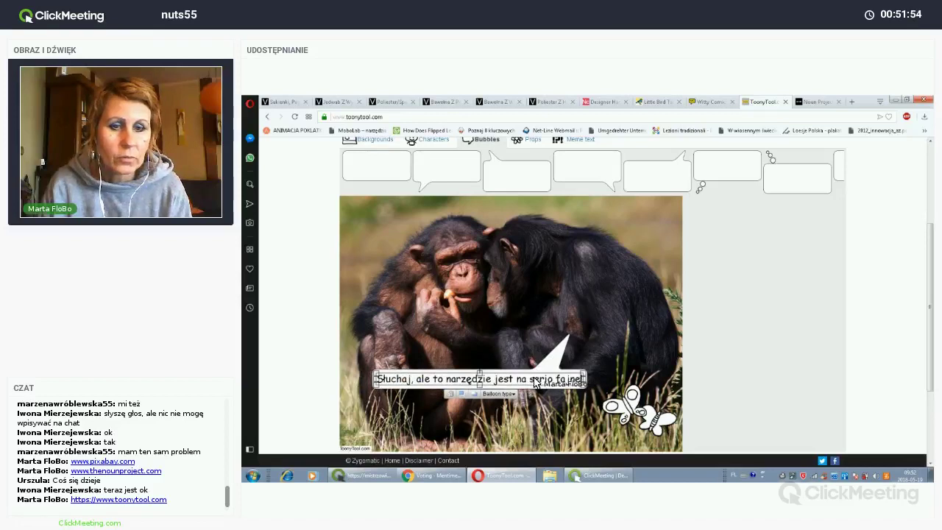
Step: Break the bubble text into two lines after "Słuchaj," and move the bubble to the photo's left edge
double_click(536, 382)
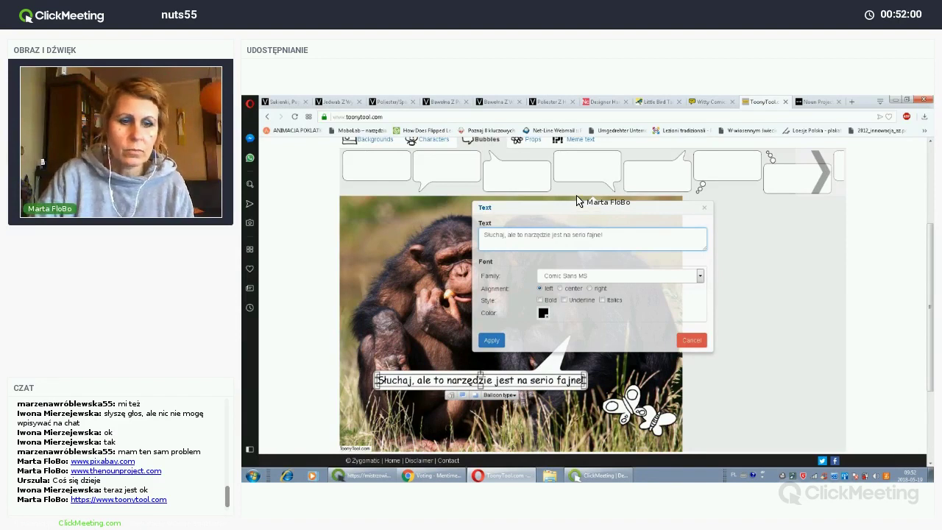
key(Return)
click(490, 340)
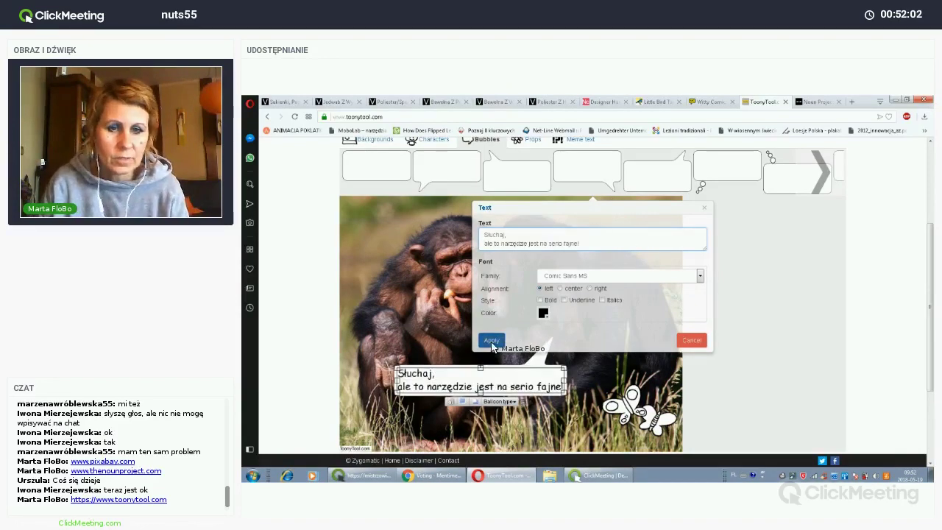
drag(493, 392, 440, 374)
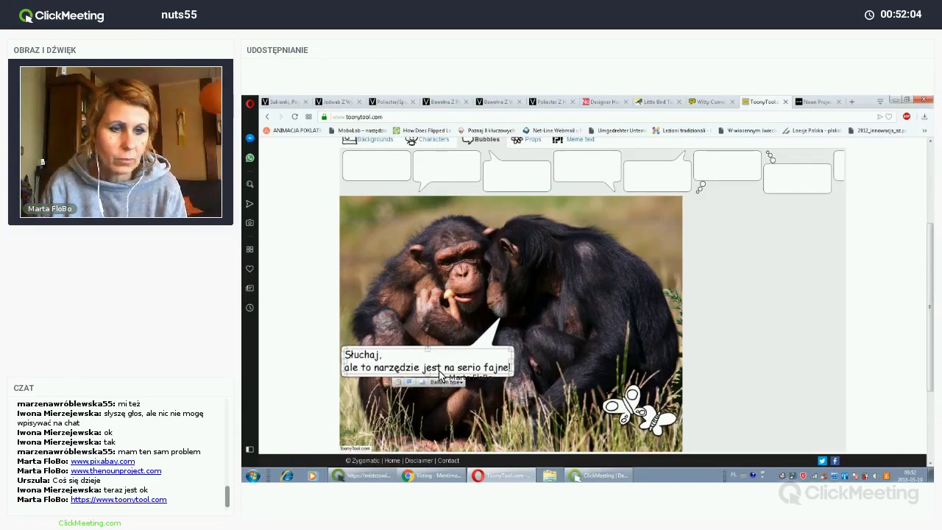
Step: Change the bubble's line break so the first line ends after "narzędzie" and the second reads "jest na serio fajne!"
click(441, 373)
double_click(440, 367)
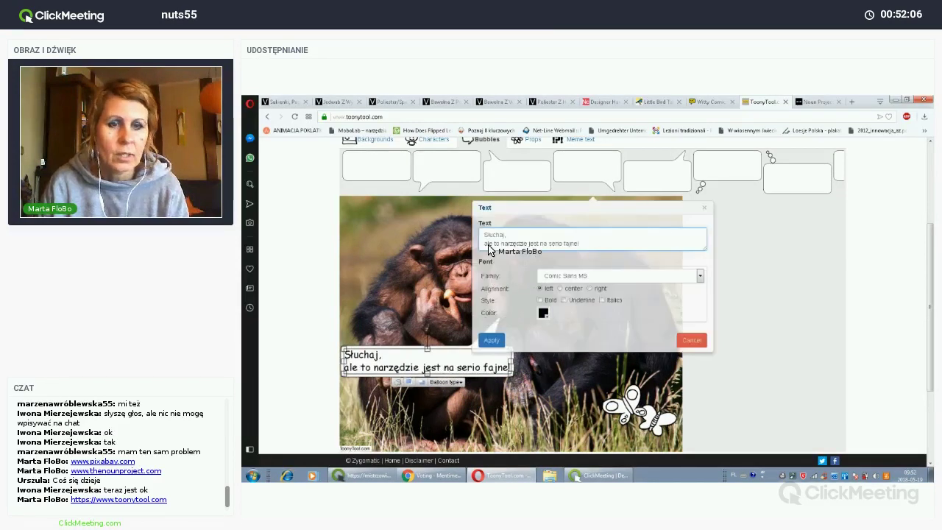
key(BackSpace)
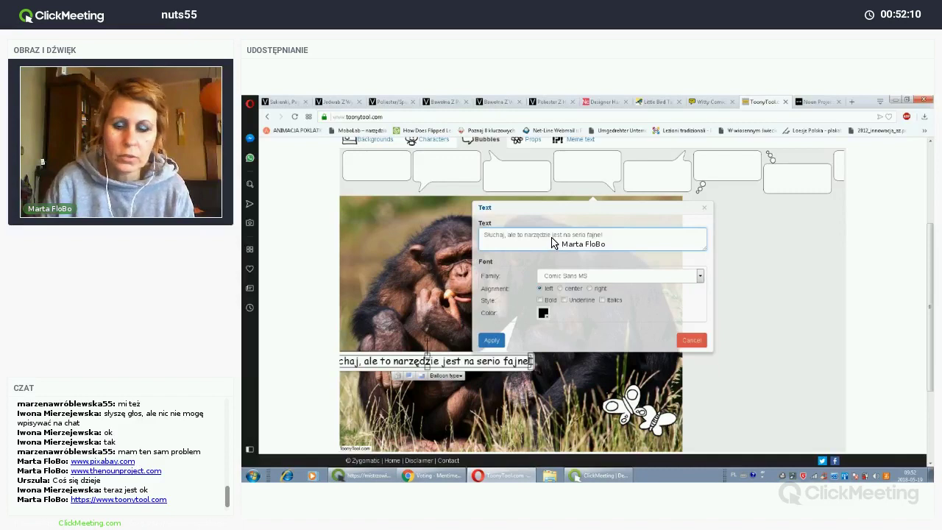
key(BackSpace)
key(Return)
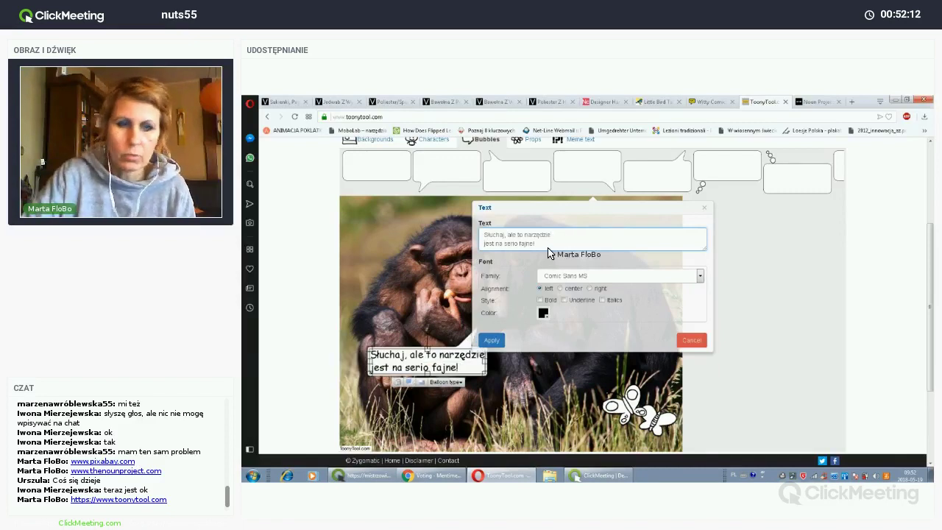
click(492, 340)
Step: Place the speech bubble just below the chimpanzees' faces and change its balloon type to a lower-left tail
mouse_move(462, 370)
mouse_down()
mouse_move(480, 364)
mouse_move(471, 357)
mouse_up()
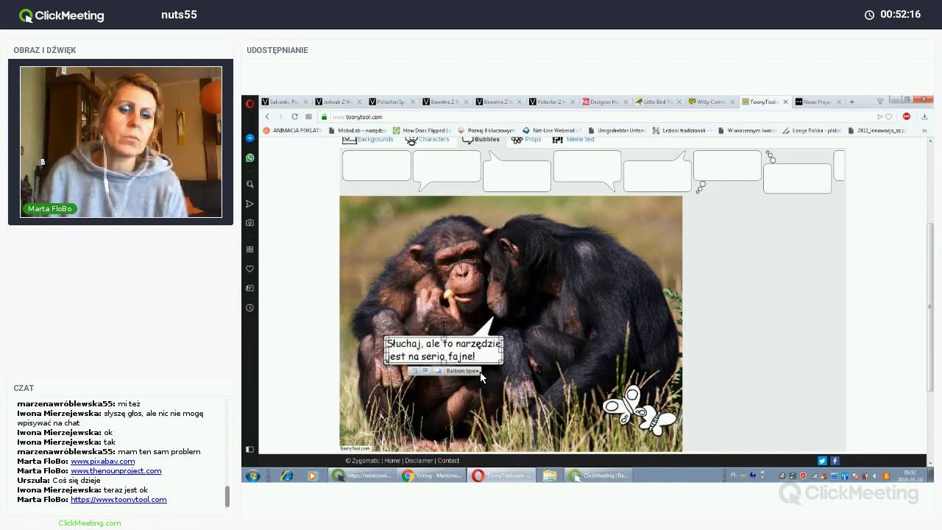
click(478, 371)
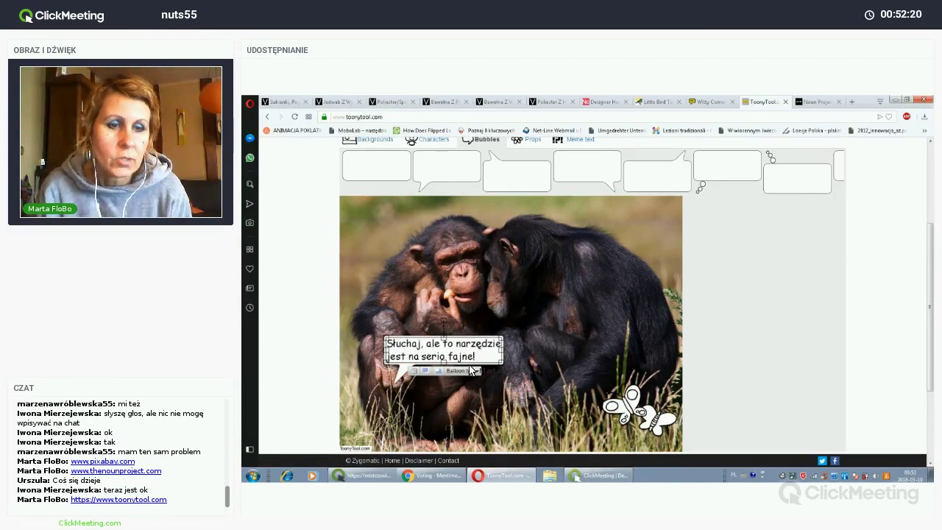
Step: Change the speech bubble's balloon type to top right so its tail points up at the right-hand chimpanzee's mouth
click(474, 372)
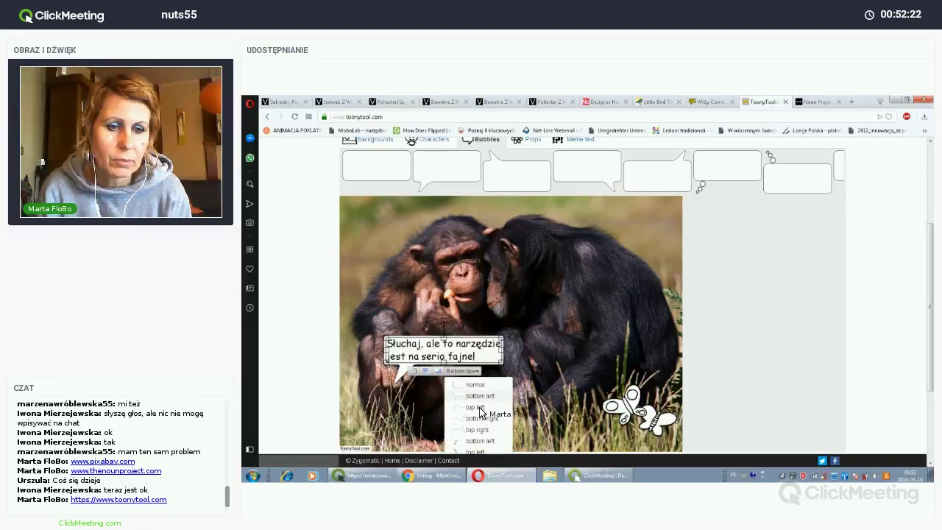
click(478, 407)
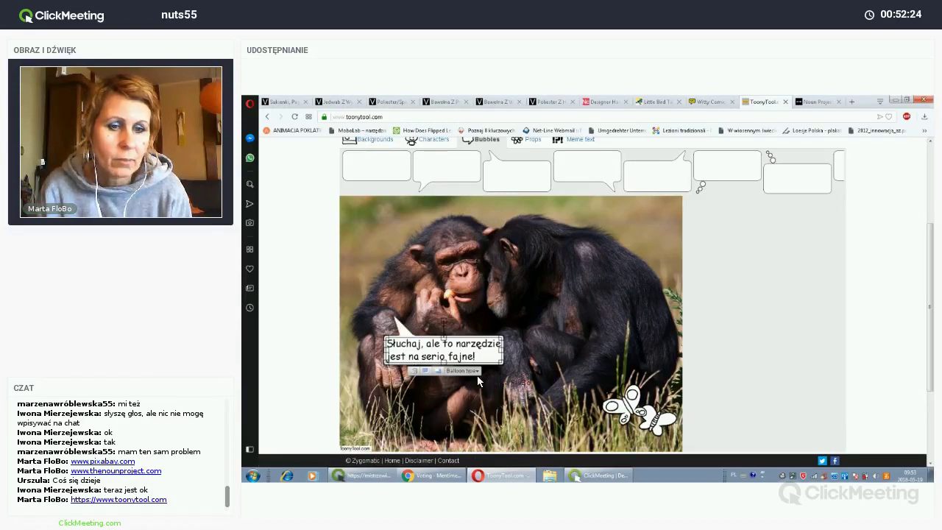
click(462, 371)
click(477, 428)
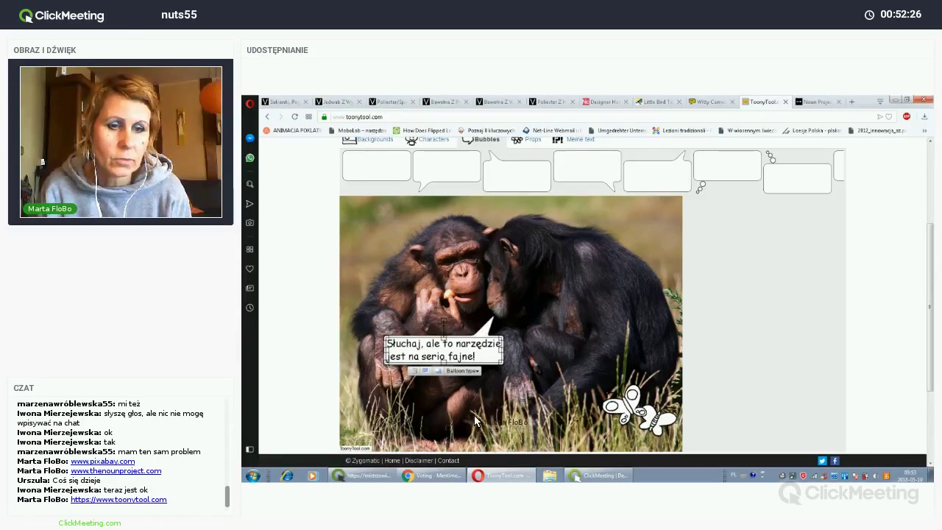
click(476, 416)
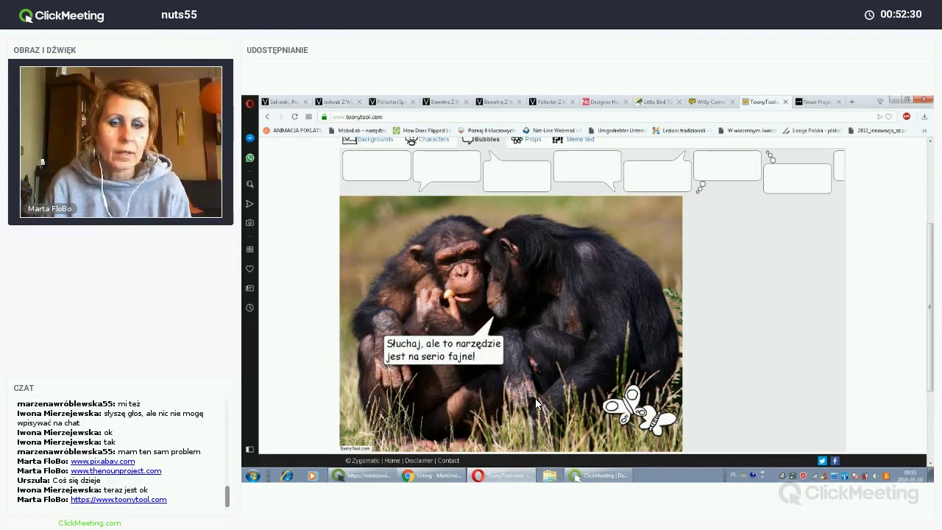
Step: Add a second speech bubble with a lower-right tail and place it over the right-hand chimpanzee's shoulder
scroll(509, 316, up, 1)
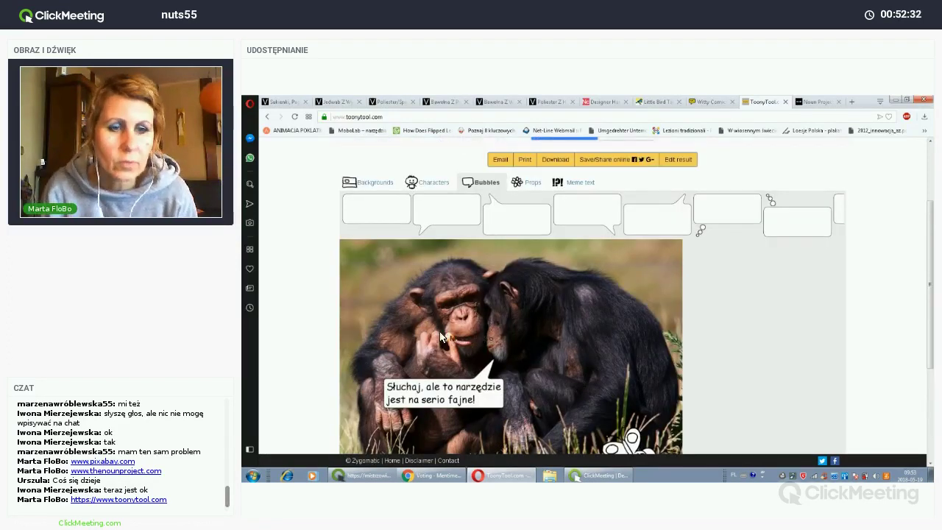
click(582, 210)
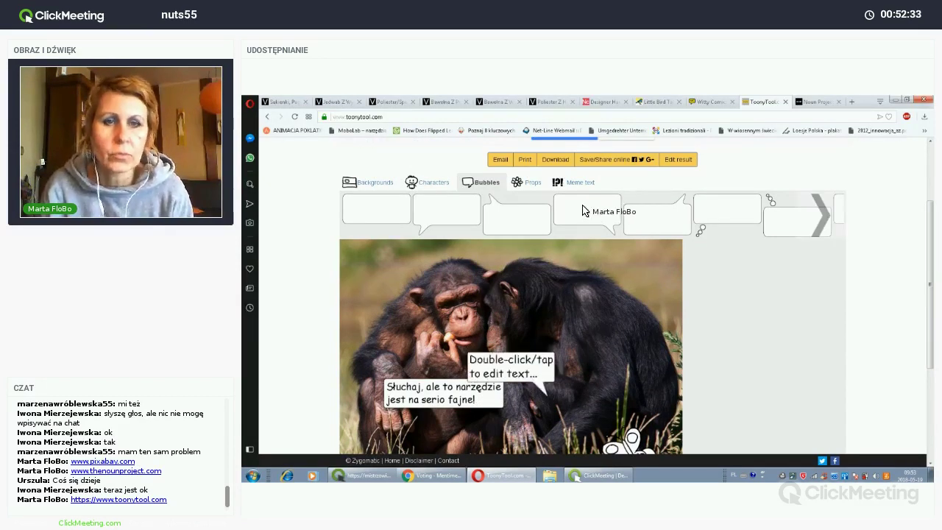
drag(530, 355, 574, 311)
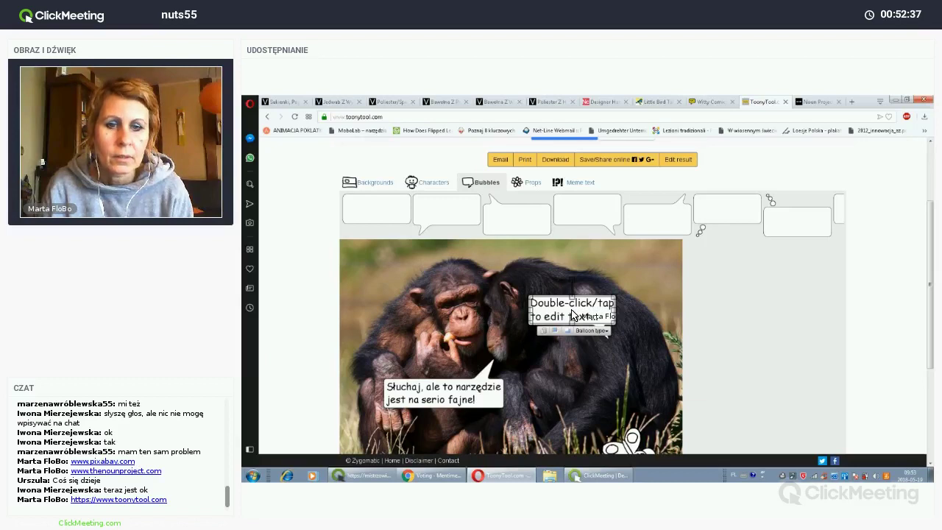
Step: Replace the new bubble's placeholder with two lines: "ja już rozkminiam," and "do czego to z dzieciakami wykorzystam!"
double_click(575, 315)
drag(530, 291, 627, 267)
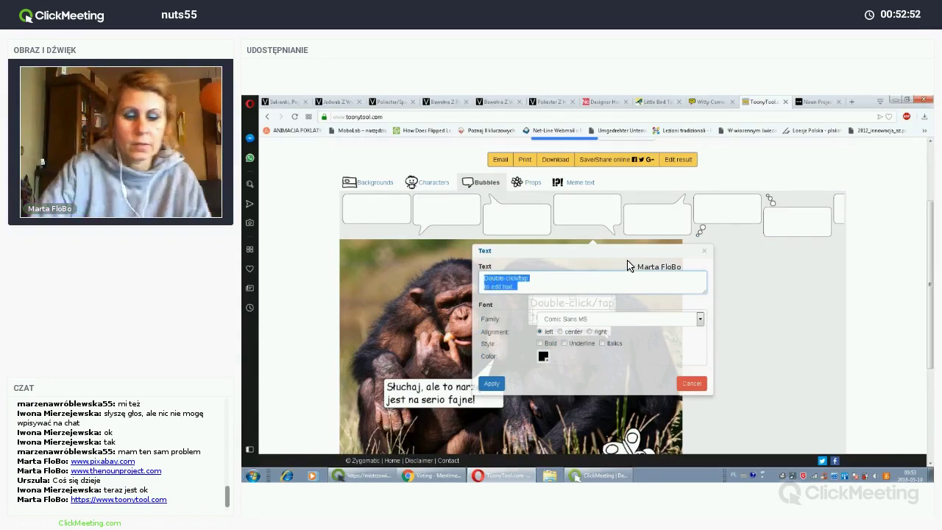
text(Ja już )
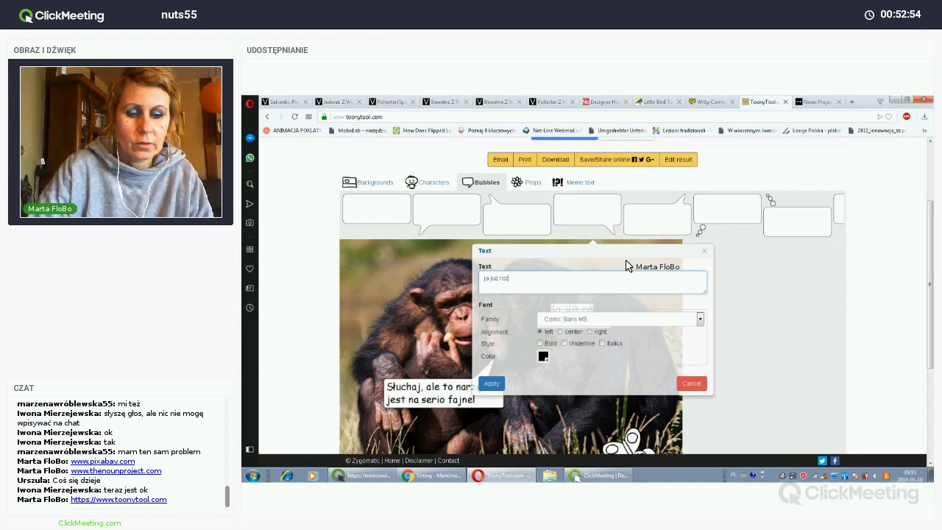
text(rozkminiam,)
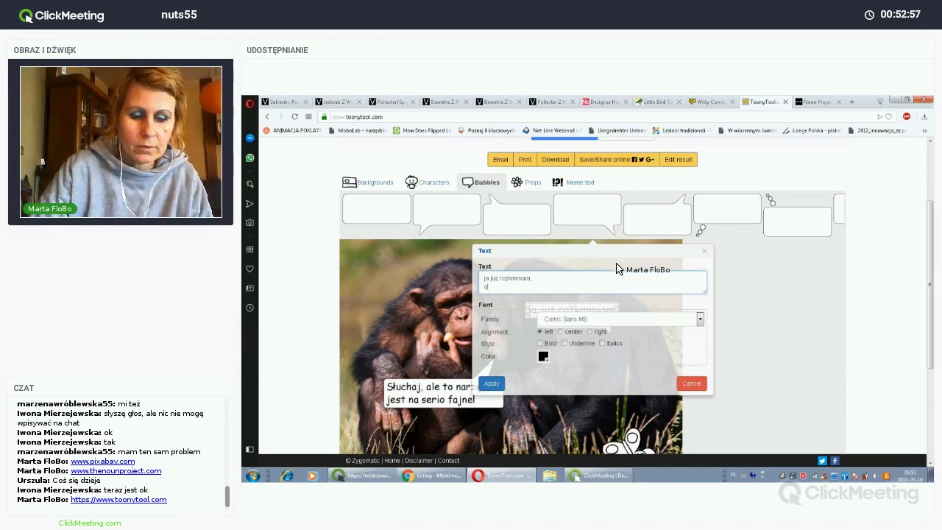
key(Return)
text(do czego)
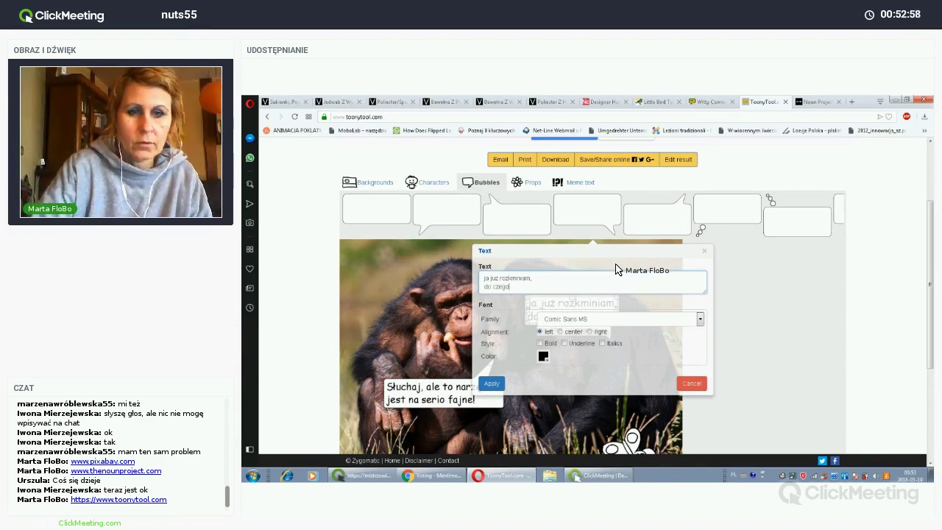
text( to z dzieciak)
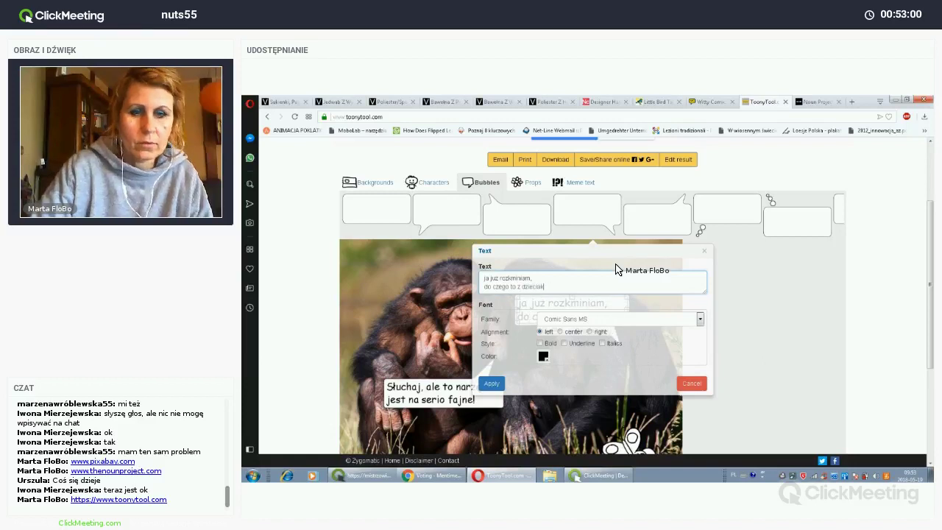
text(ami wykorzystam!)
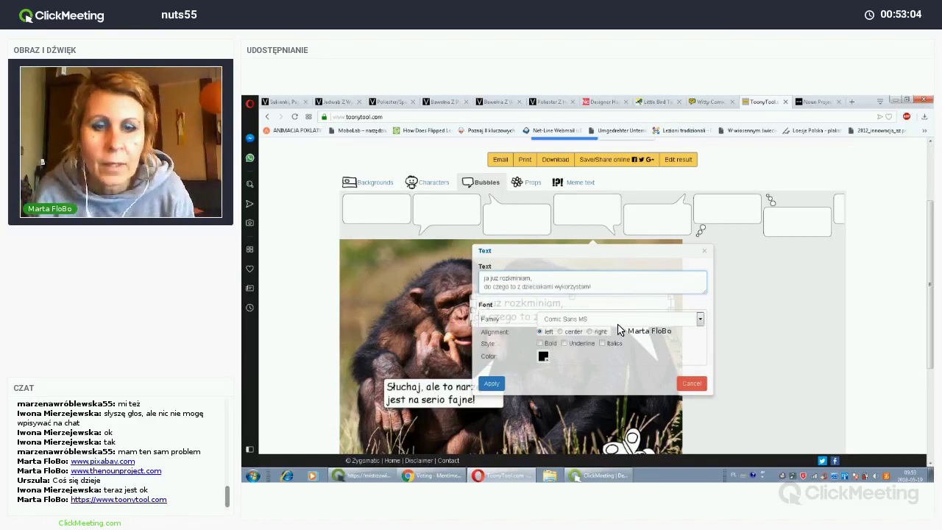
Step: Set the new bubble's text colour to red and apply the text settings
click(543, 357)
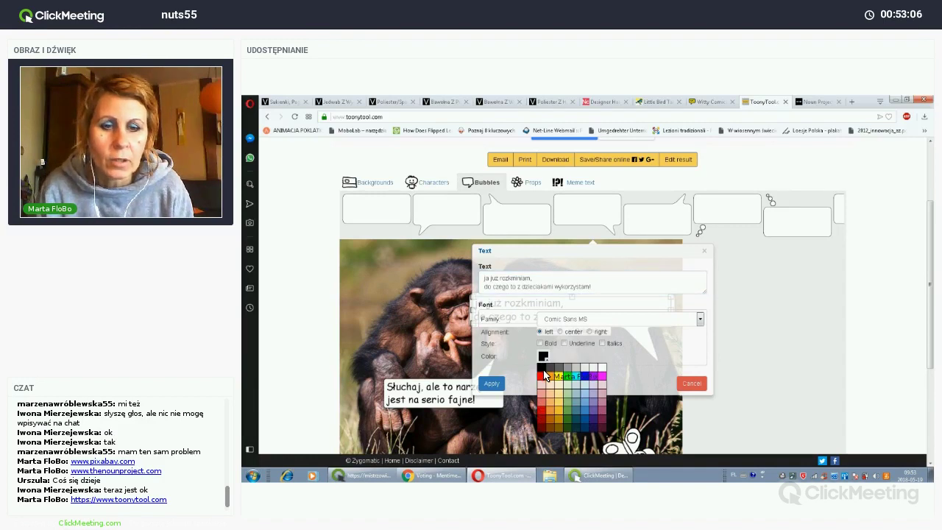
click(543, 377)
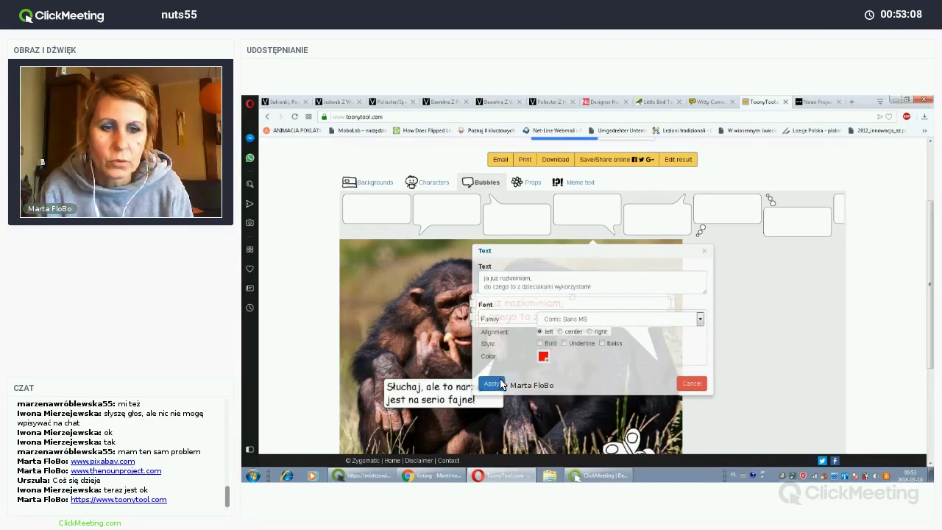
click(491, 384)
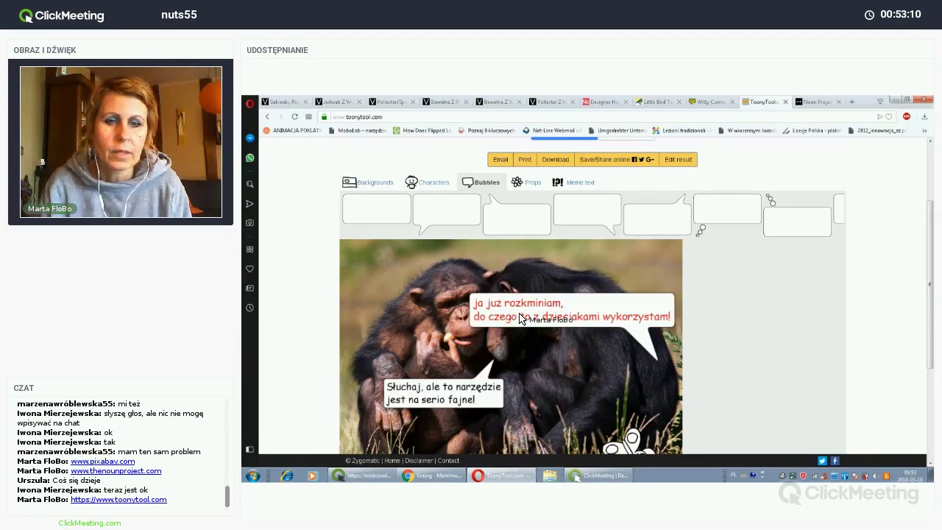
click(520, 318)
click(492, 384)
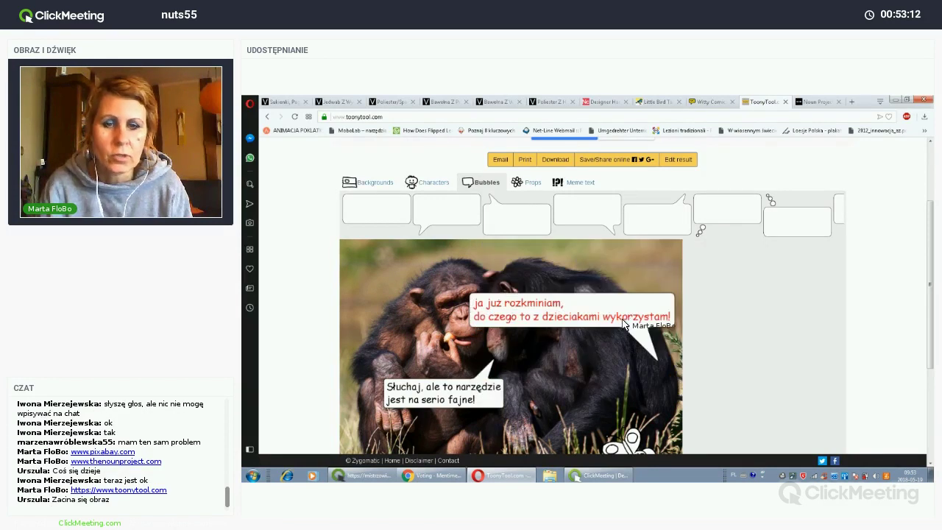
Step: Shrink the red-text bubble and break its text so "wykorzystam!" stands on a third line
click(614, 324)
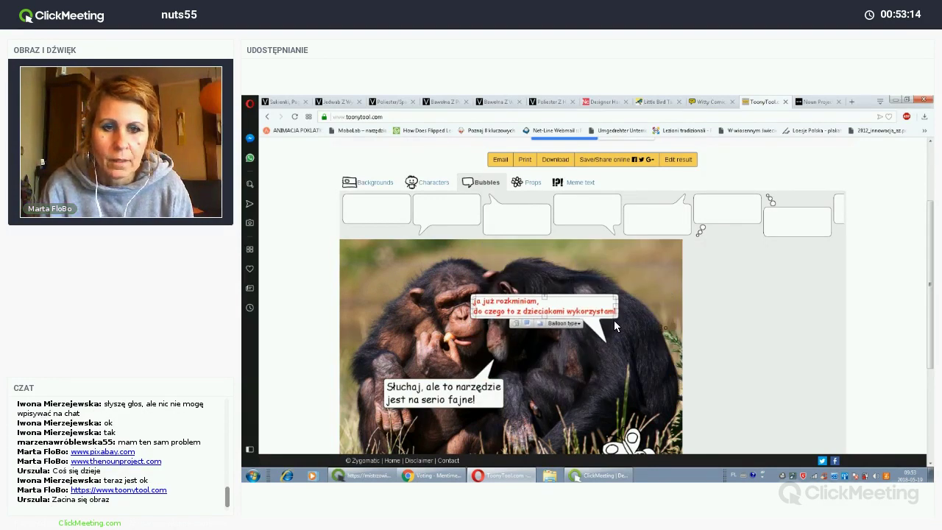
click(547, 295)
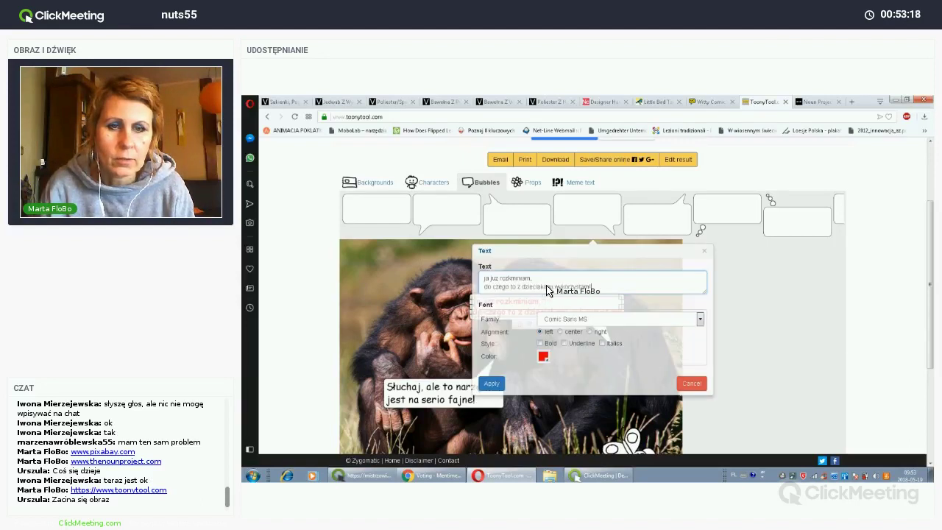
click(576, 286)
key(Return)
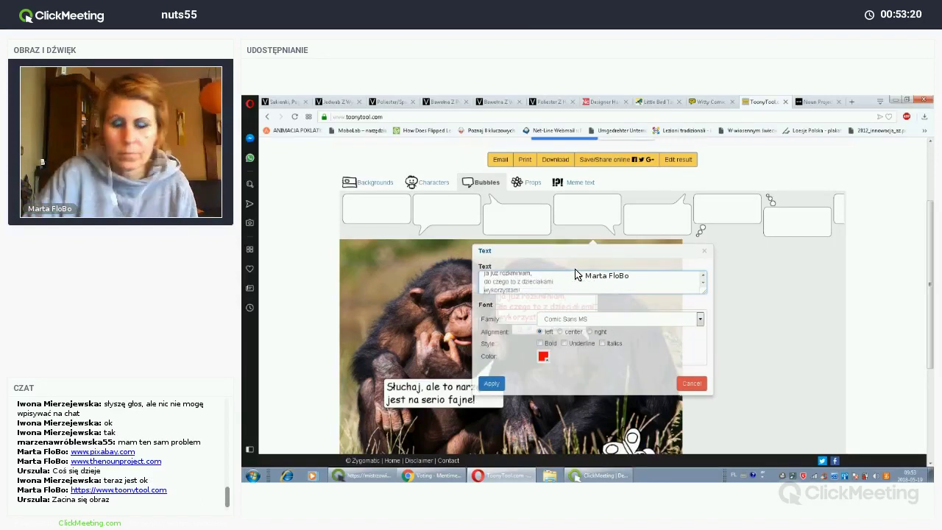
click(491, 384)
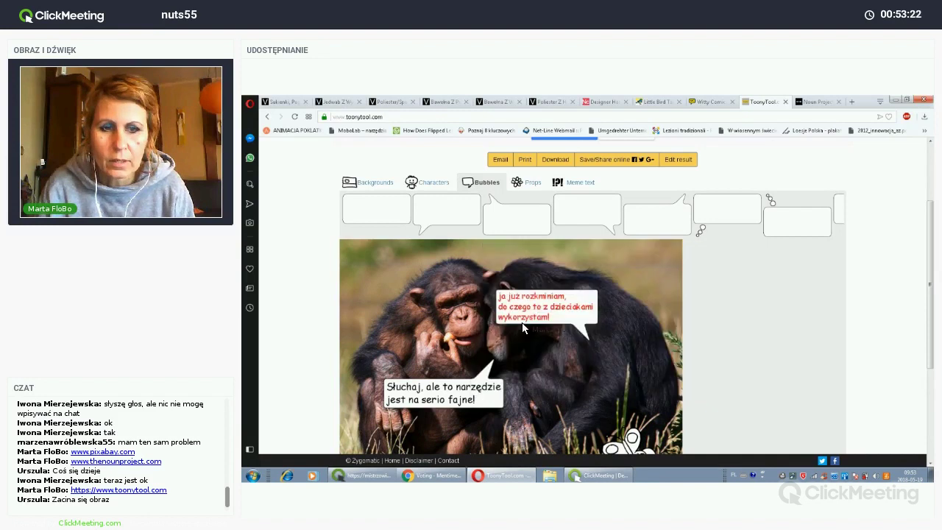
Step: Move the red-text bubble to the photo's top edge above the left chimpanzee's head and enlarge it slightly
drag(501, 303, 358, 262)
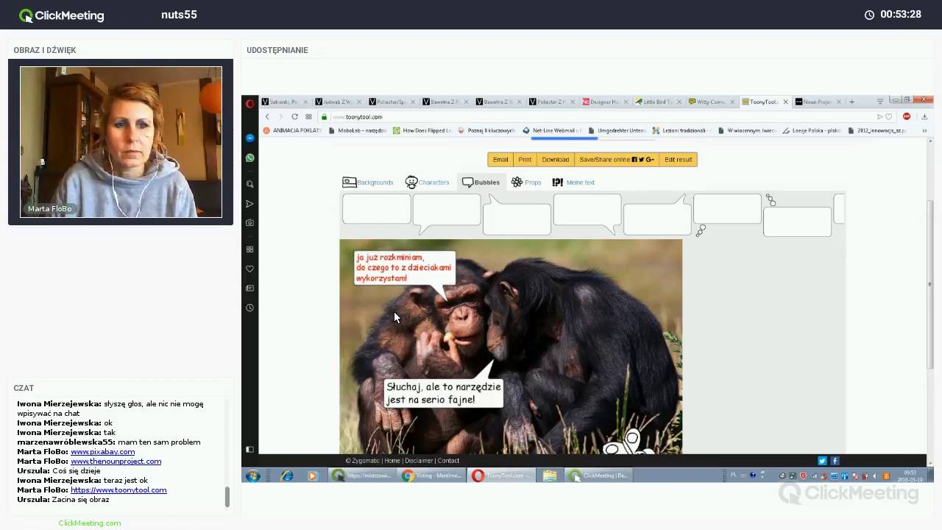
drag(416, 280, 480, 263)
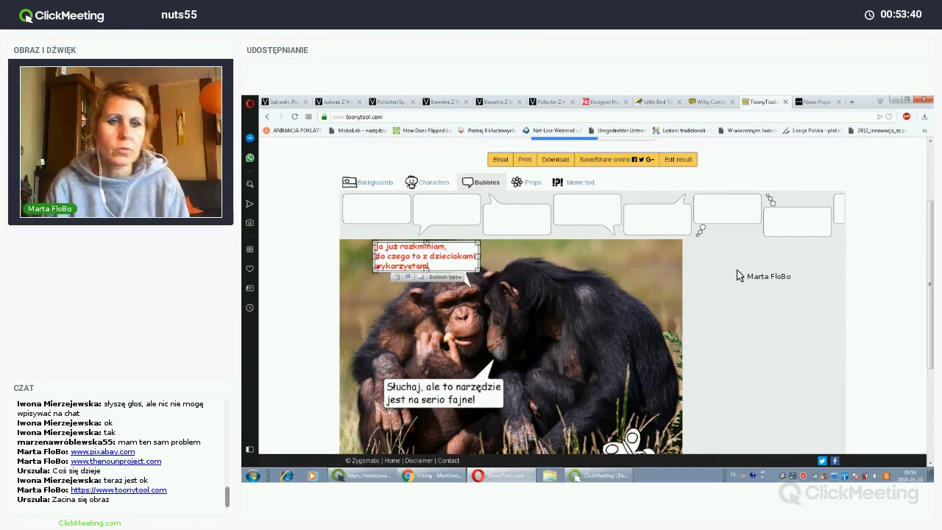
click(659, 298)
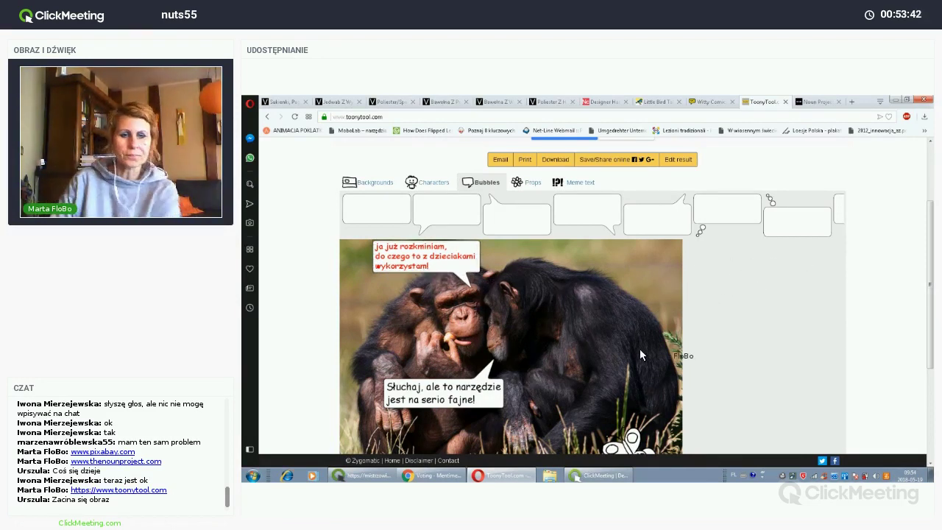
scroll(623, 402, down, 1)
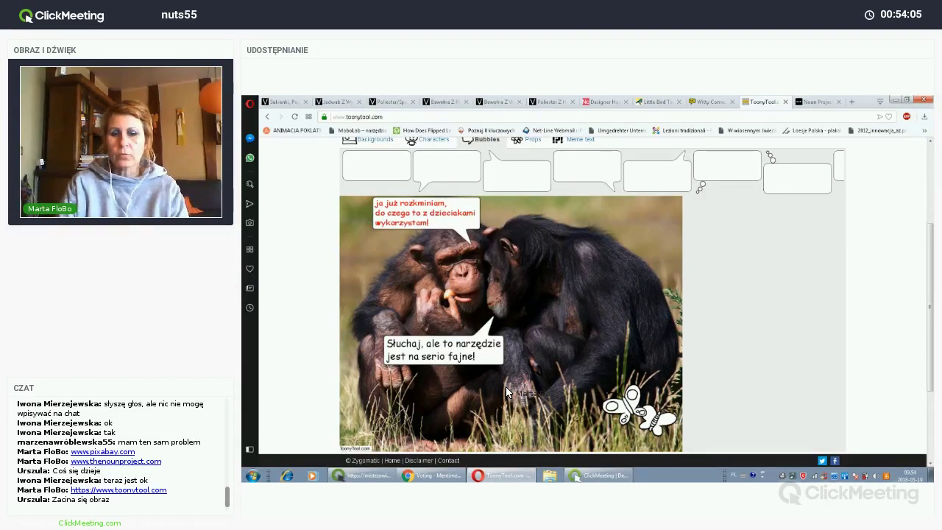
Step: Check the ClickMeeting webinar room and return to the ToonyTool cartoon
click(382, 481)
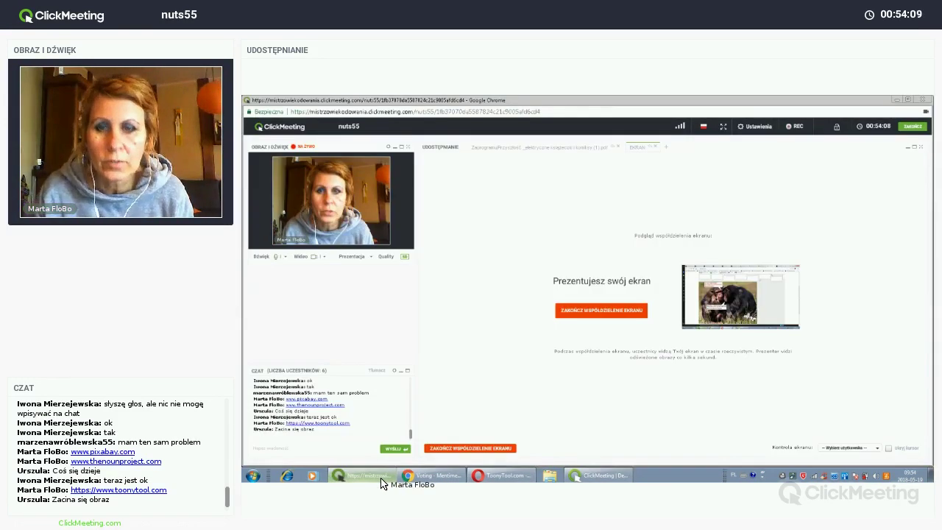
key(alt+Tab)
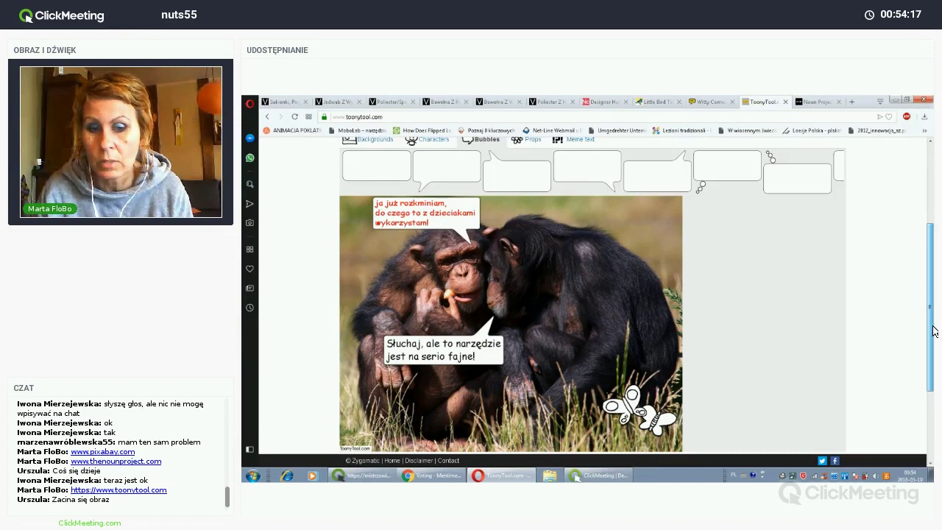
scroll(917, 257, down, 1)
scroll(916, 241, up, 3)
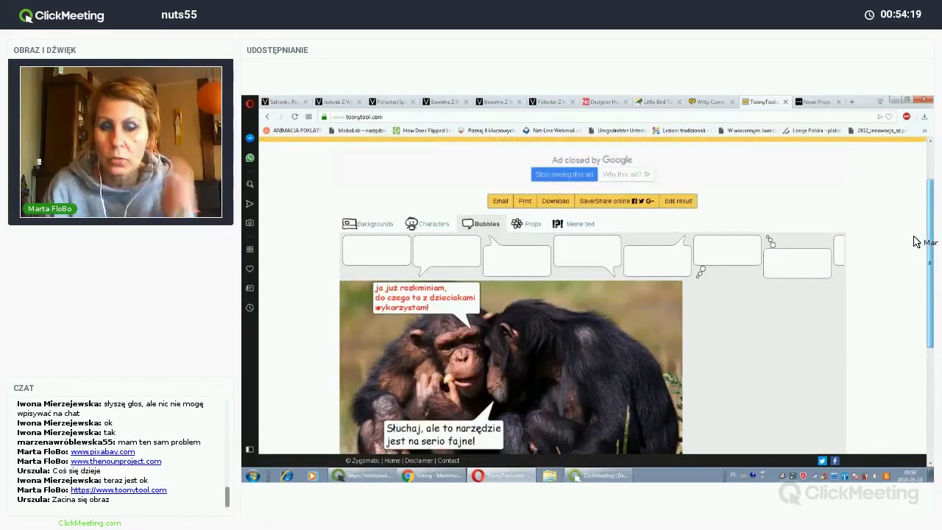
Step: Browse the available props from the party items through the comic sound-effect words
scroll(920, 263, down, 1)
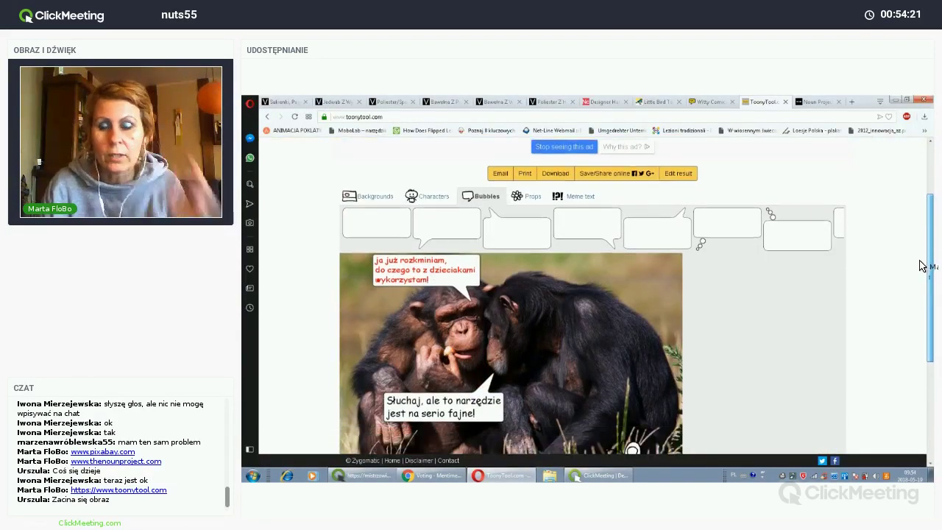
scroll(906, 288, down, 1)
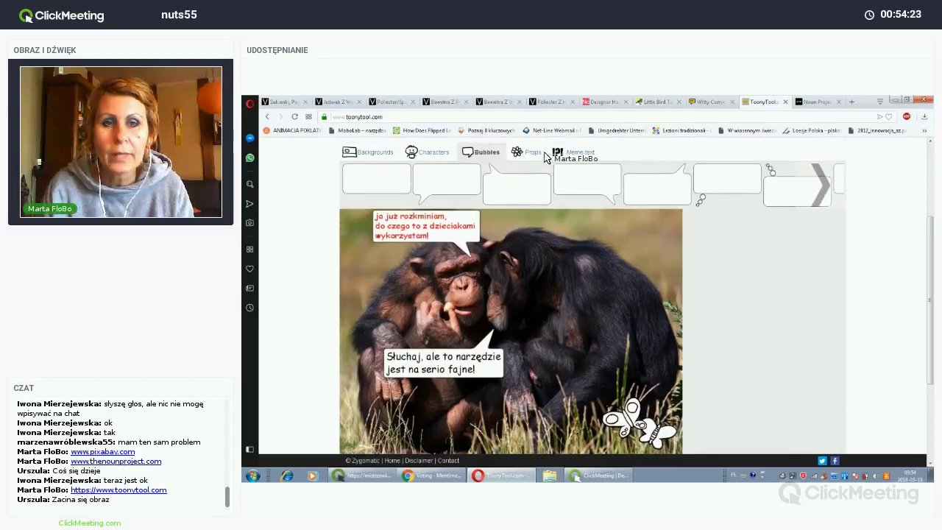
click(531, 154)
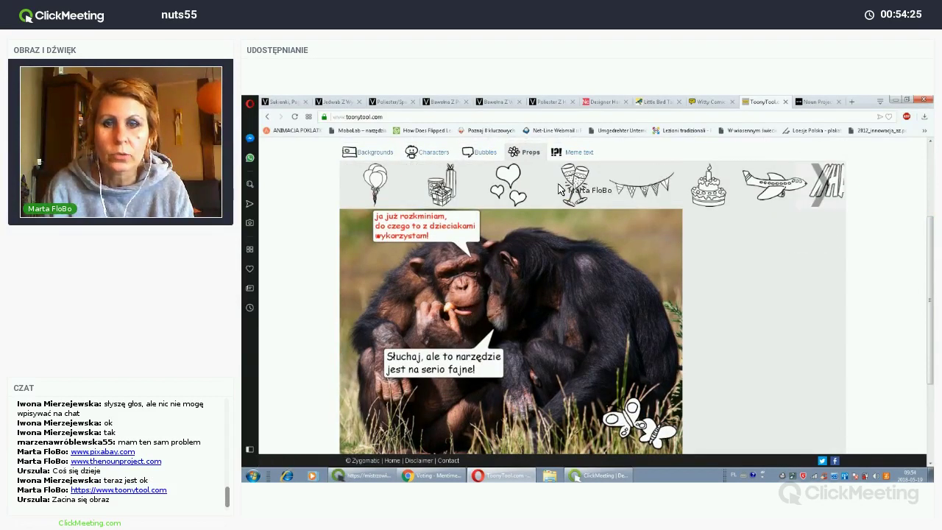
click(807, 187)
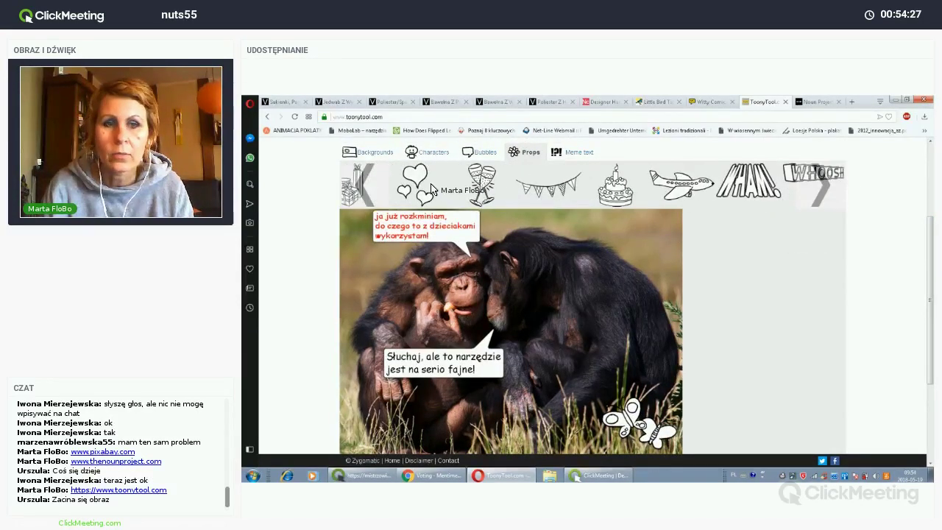
click(813, 189)
click(821, 190)
click(826, 190)
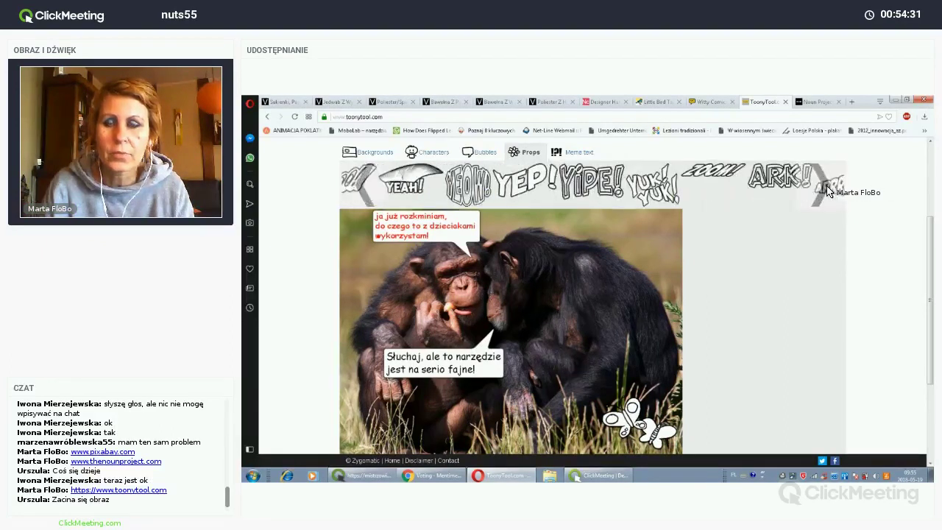
click(827, 191)
click(829, 189)
click(829, 189)
click(830, 188)
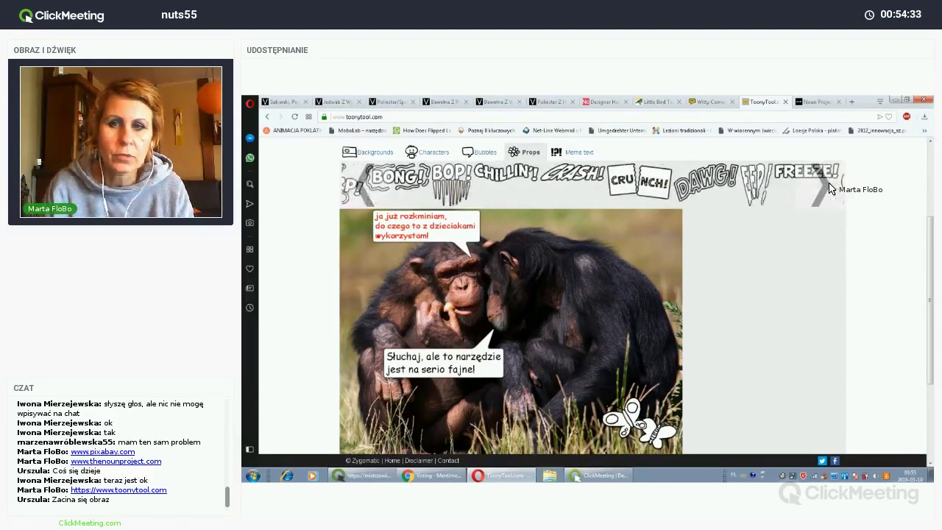
click(830, 189)
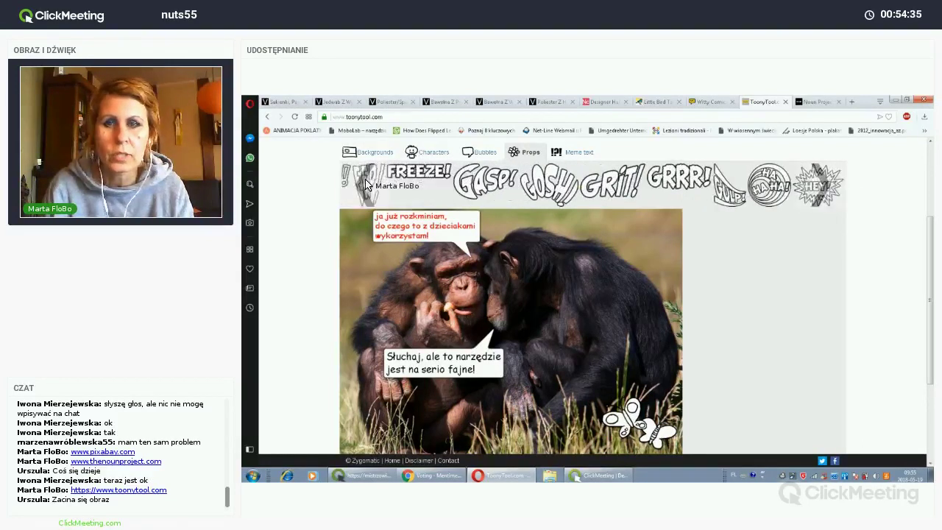
Step: Add the three-hearts prop to the chimpanzee photo, shrink it and place it between the two animals' heads
click(366, 184)
click(366, 185)
click(365, 184)
click(364, 184)
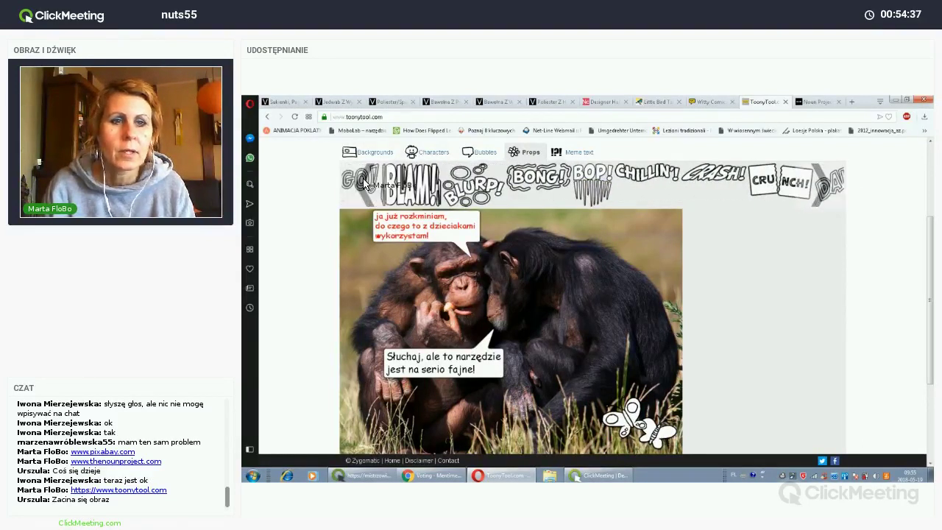
click(365, 184)
click(365, 184)
click(365, 184)
click(364, 184)
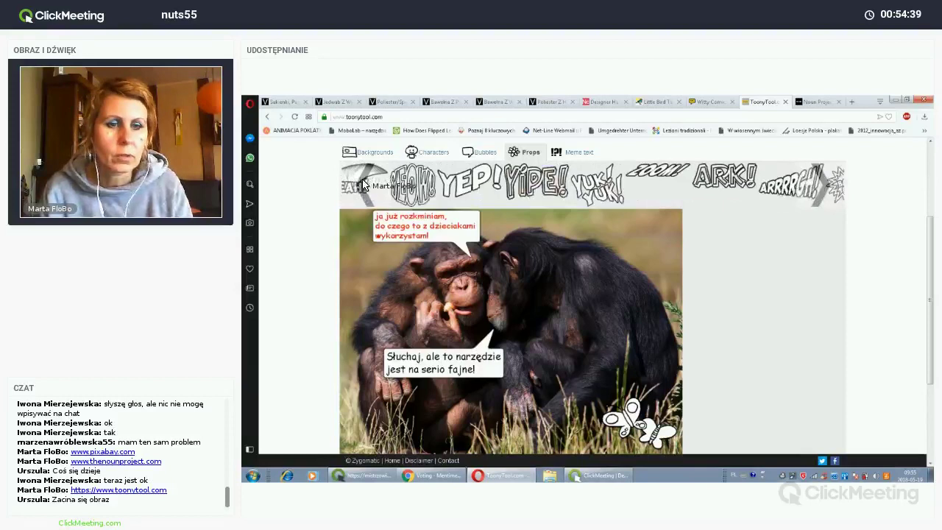
click(364, 184)
click(364, 185)
click(365, 184)
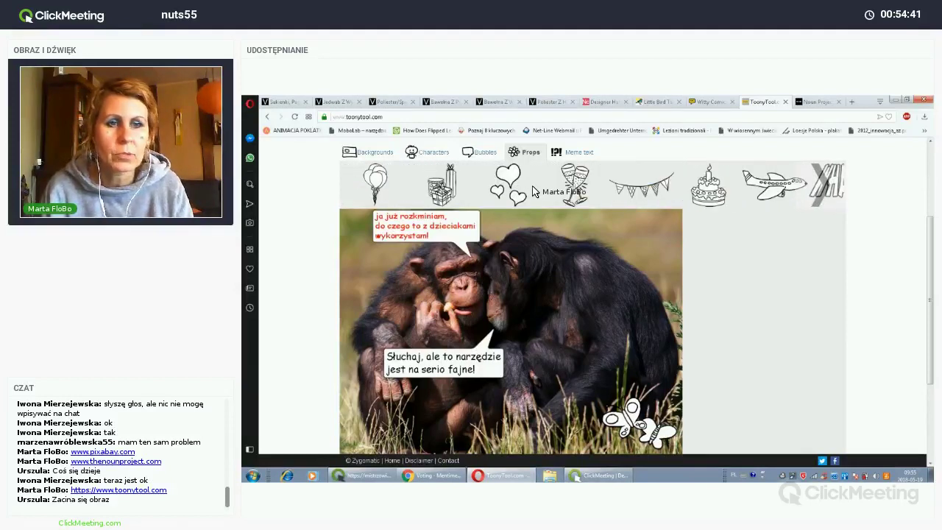
drag(521, 294, 520, 293)
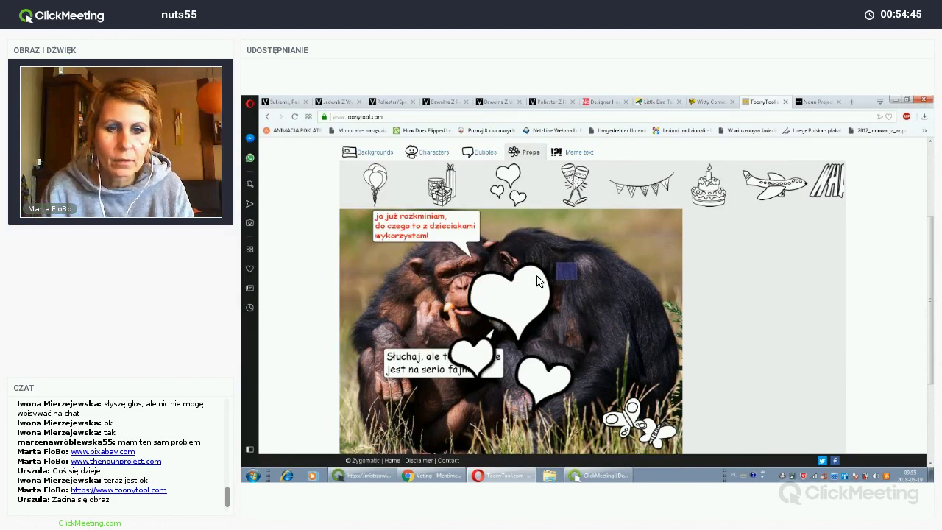
drag(561, 272, 491, 243)
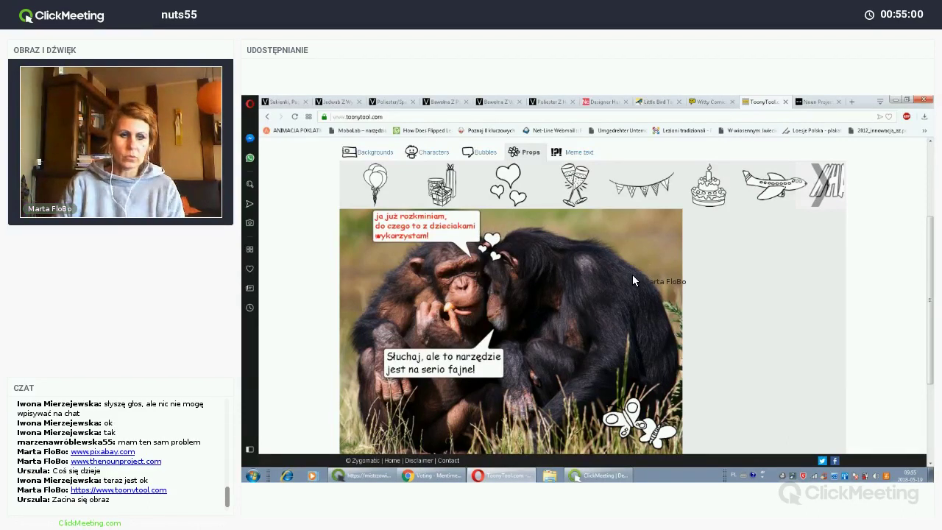
Step: Look over the meme text entry, the background choices and the options below the cartoon
scroll(632, 275, down, 1)
scroll(633, 279, up, 1)
scroll(613, 249, up, 1)
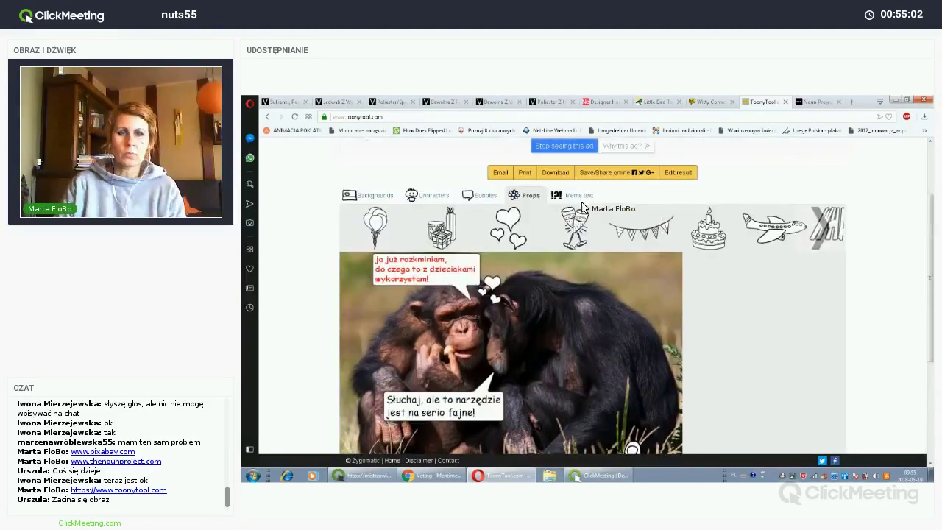
click(579, 196)
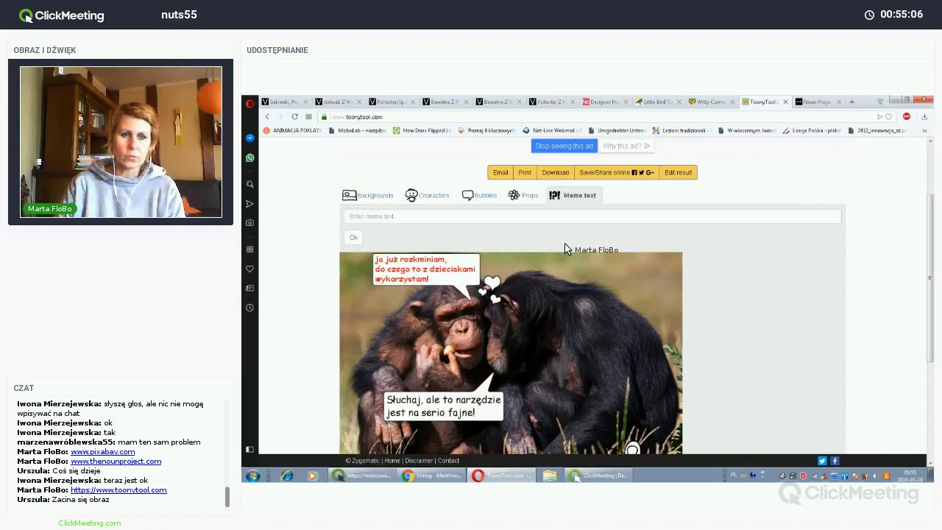
click(378, 200)
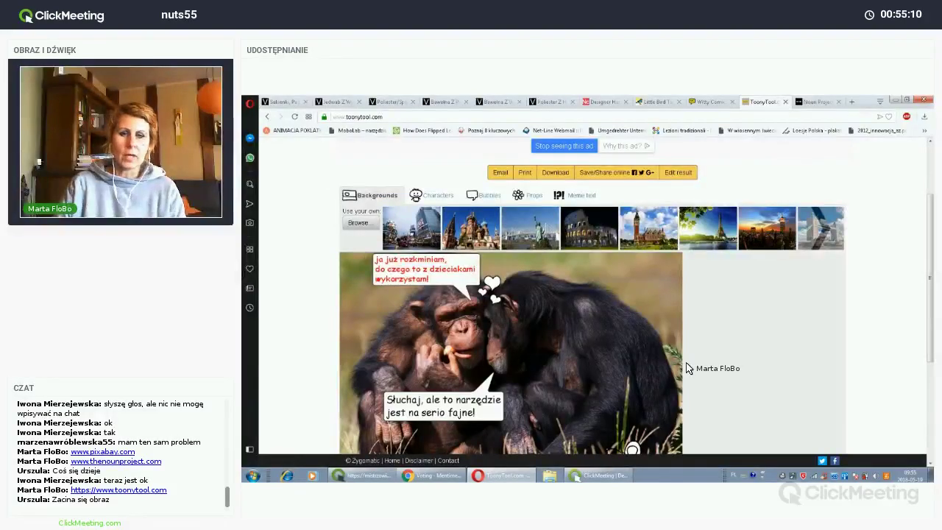
scroll(686, 368, down, 3)
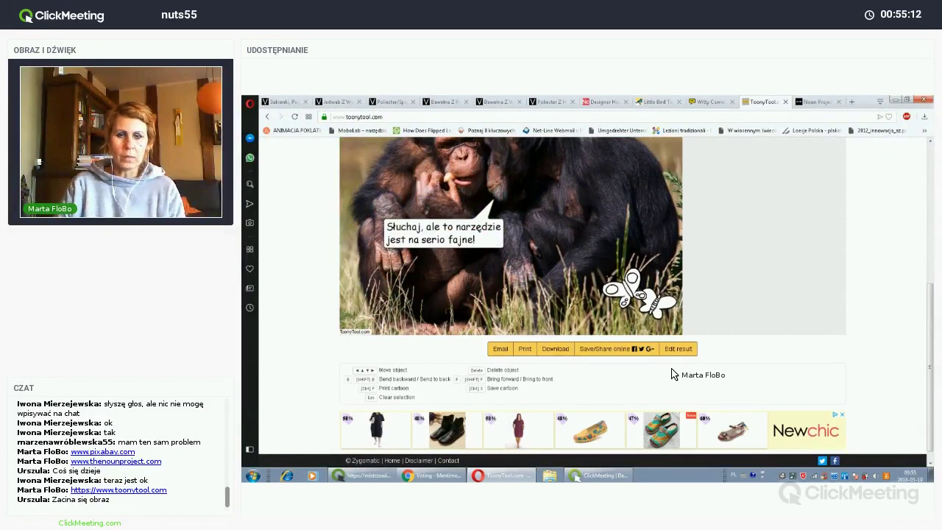
Step: Preview the cartoon's printout and leave the preview without printing
scroll(672, 375, up, 3)
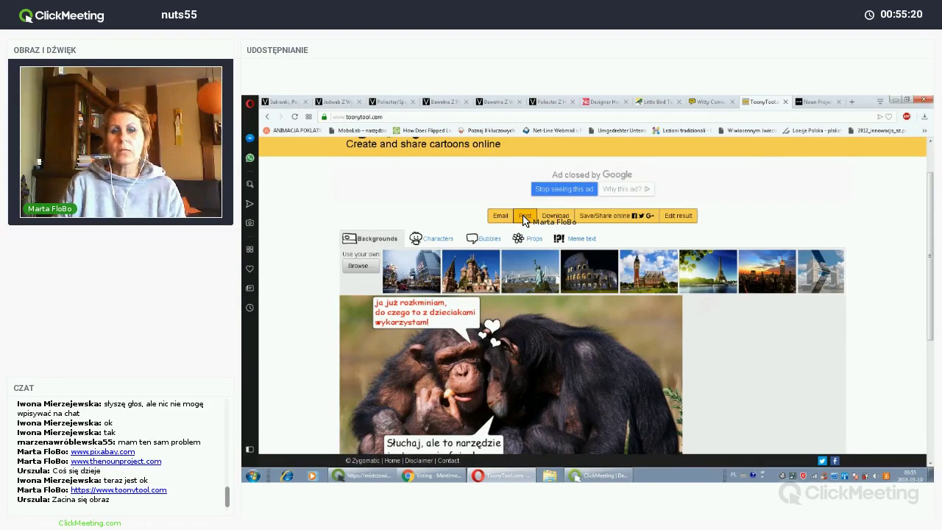
click(524, 216)
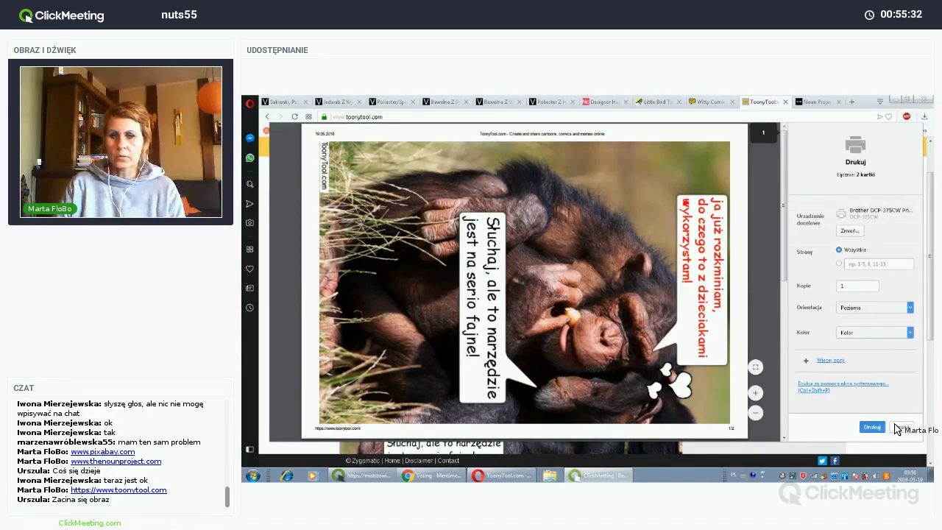
key(Escape)
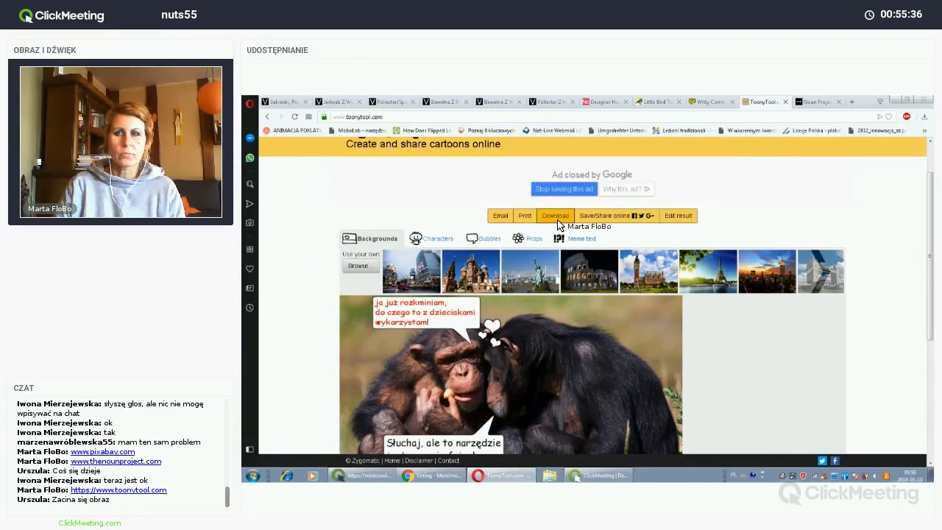
Step: Download the finished chimpanzee cartoon as an image and check the browser's list of downloaded files
click(904, 103)
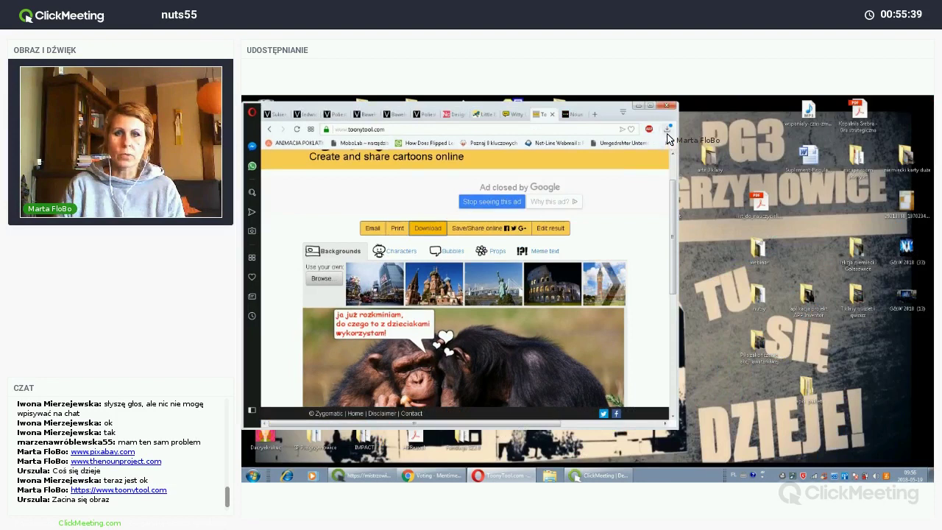
click(667, 130)
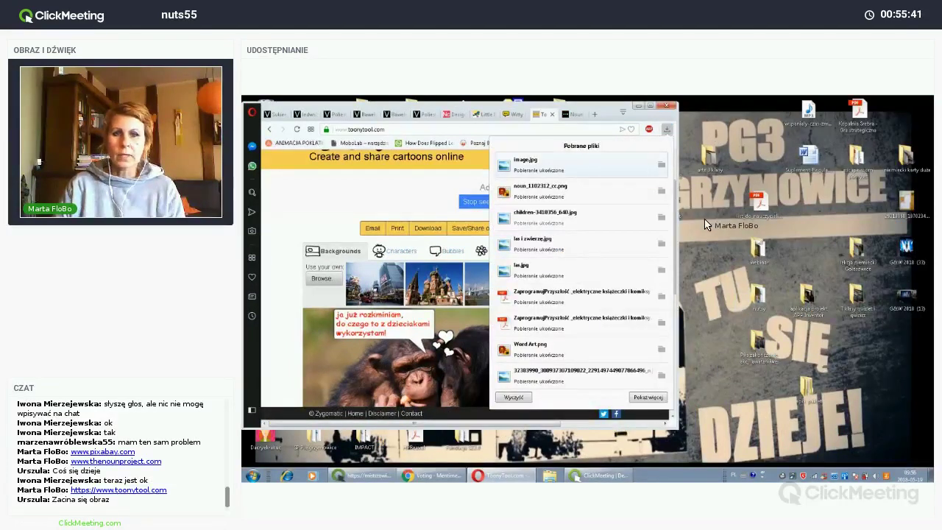
click(666, 130)
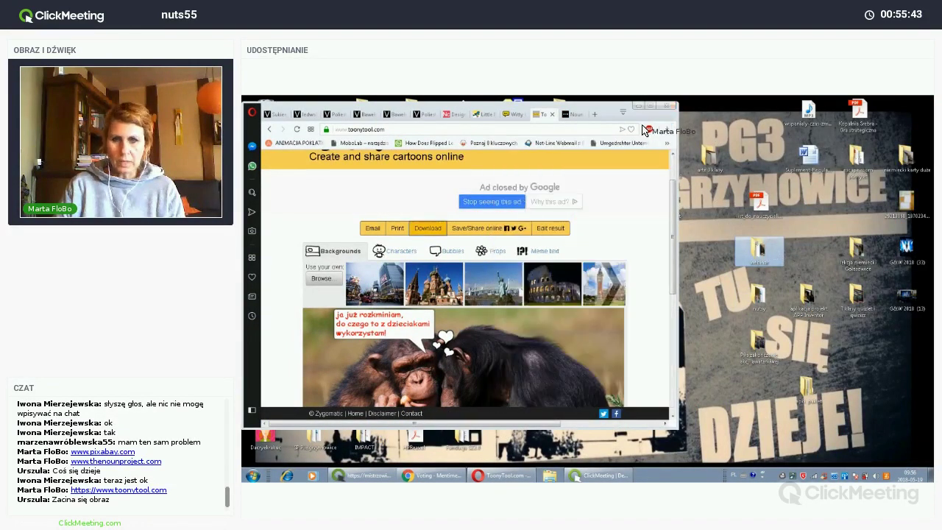
click(649, 106)
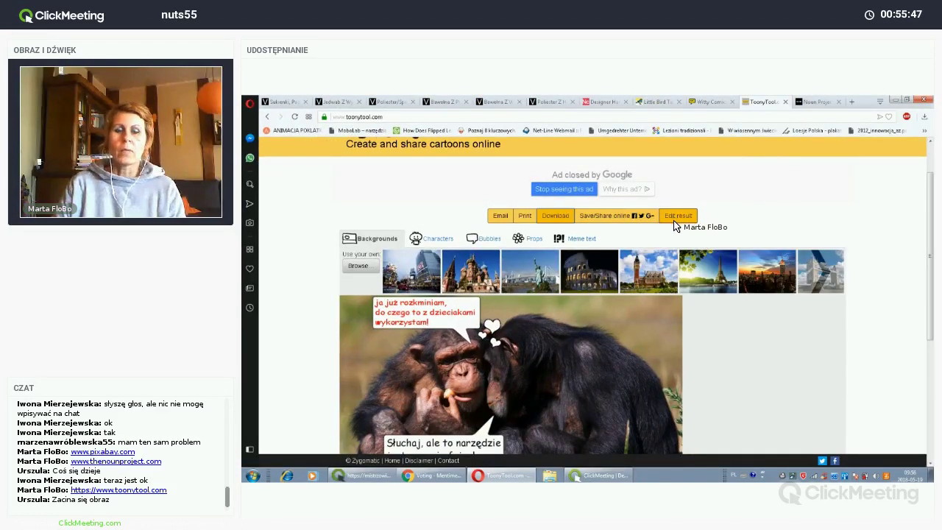
Step: Save the current chimpanzee cartoon online for sharing
click(604, 218)
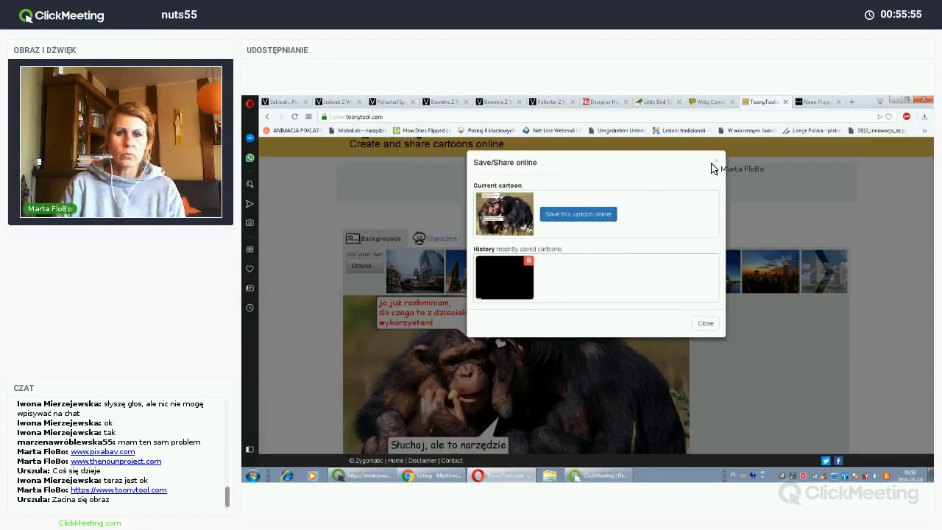
click(614, 213)
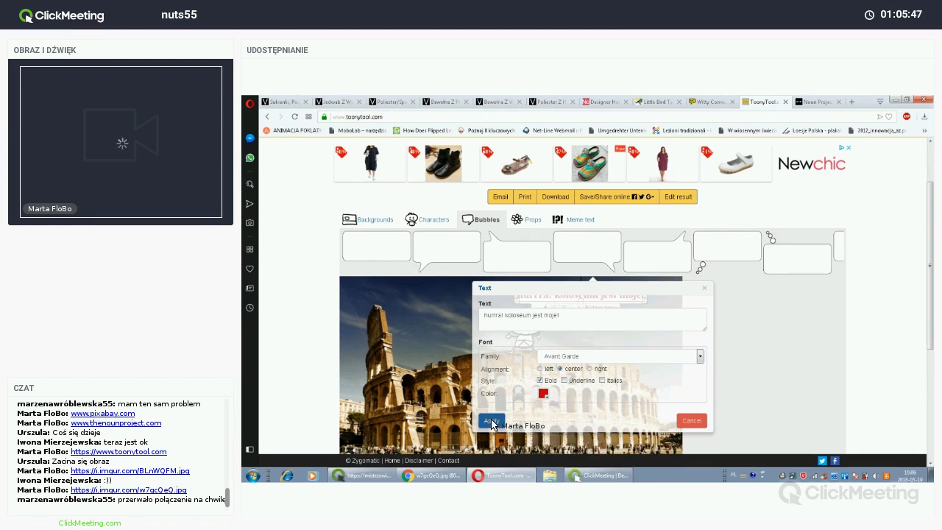
Step: Apply the bold red text "hurrra! koloseum jest moje!" to the bubble and position it above and to the right of the baby
click(491, 422)
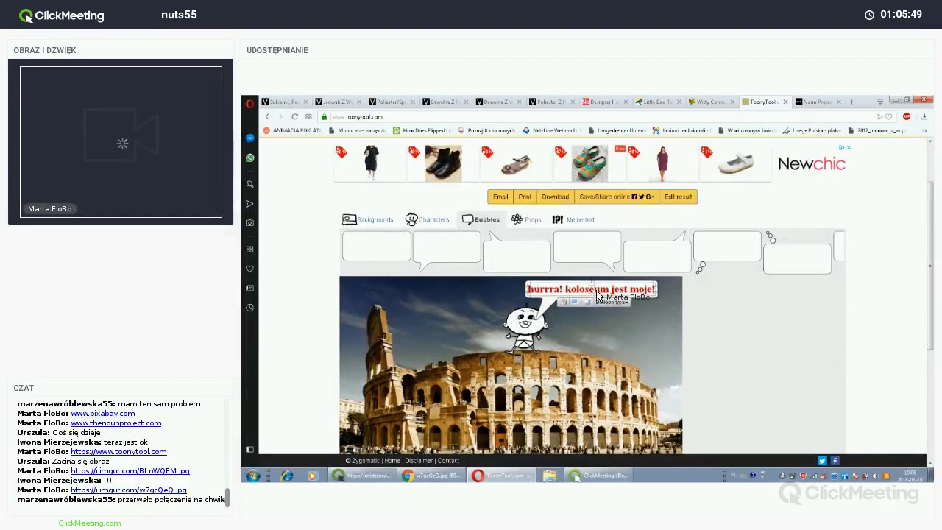
drag(598, 294, 614, 295)
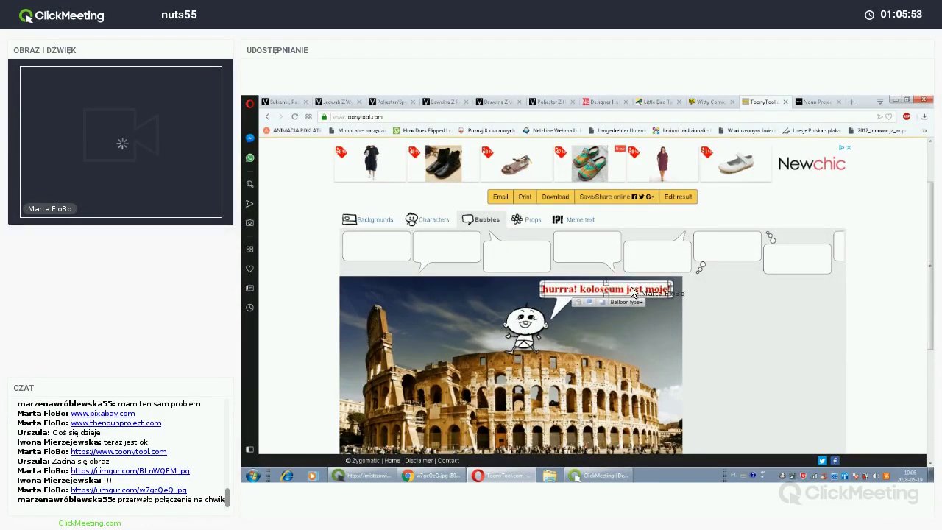
drag(631, 292, 609, 294)
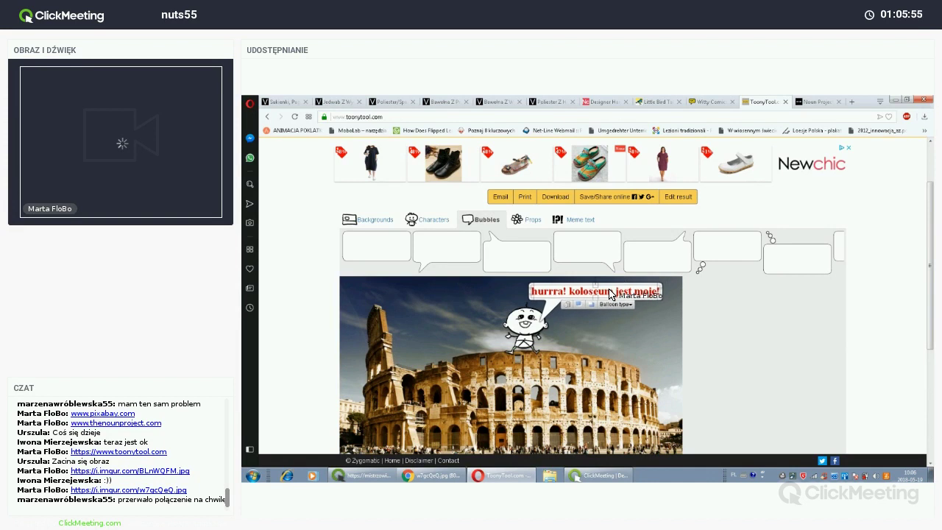
click(602, 329)
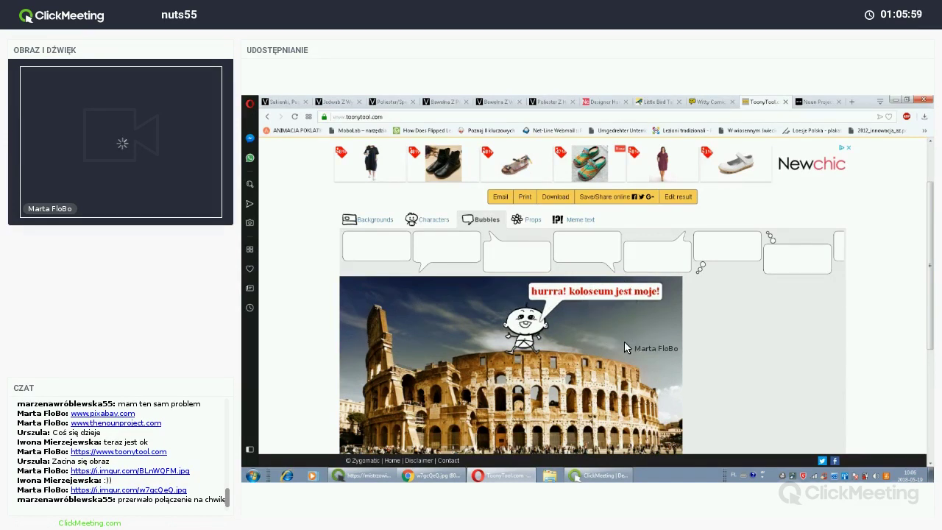
Step: Browse the props available for the Colosseum cartoon, from the party items to the comic sound-effect words
scroll(589, 309, down, 1)
click(525, 180)
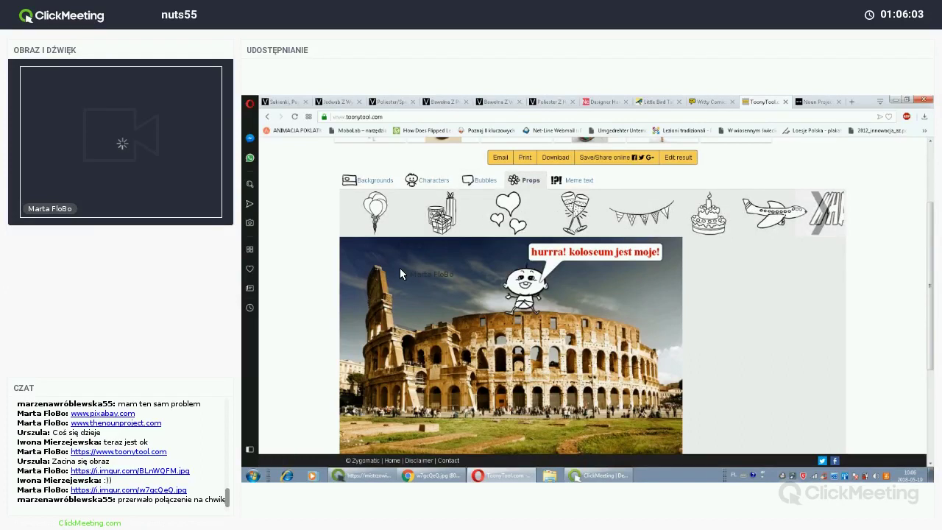
click(830, 212)
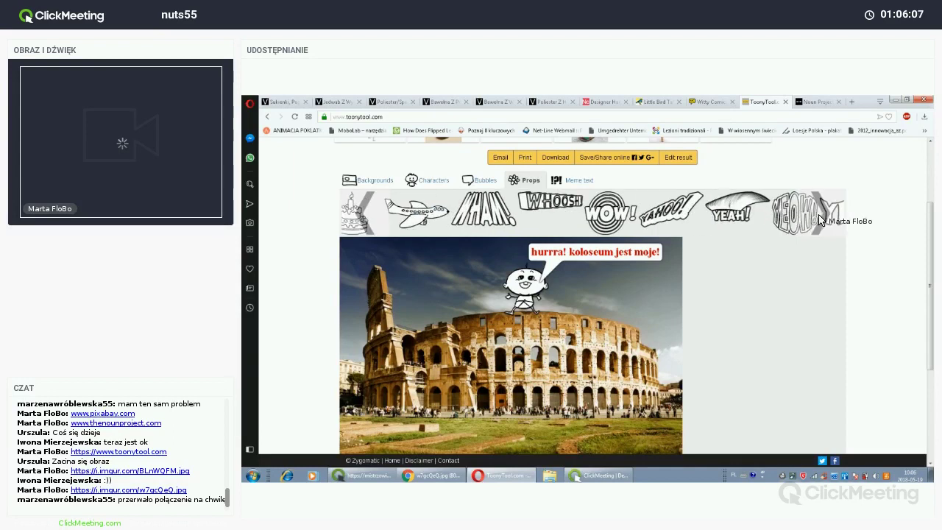
click(823, 213)
click(824, 213)
click(824, 213)
click(824, 213)
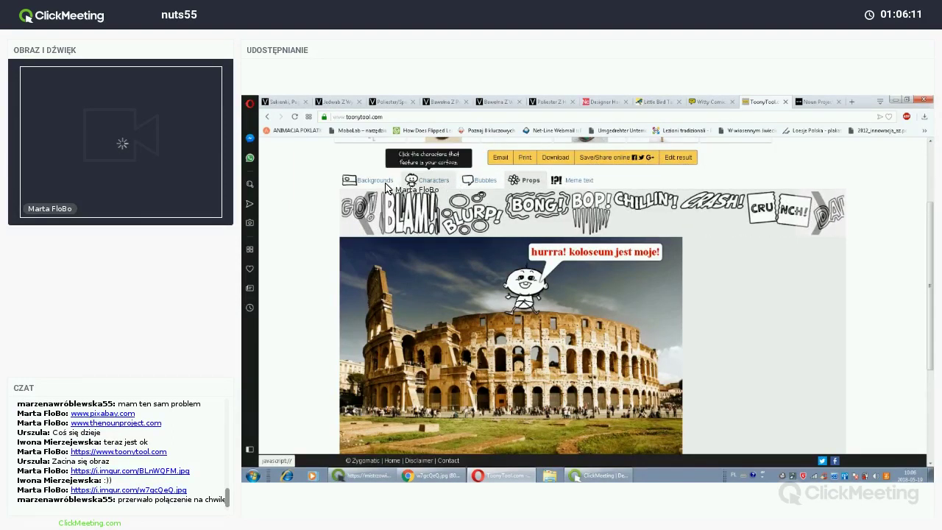
Step: Add the pair of butterflies from the characters to the Colosseum cartoon
click(445, 185)
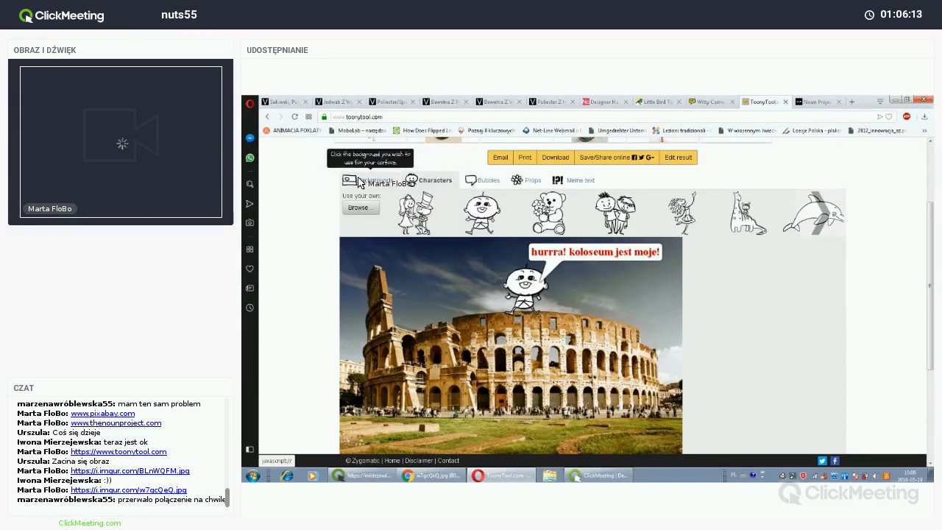
click(810, 224)
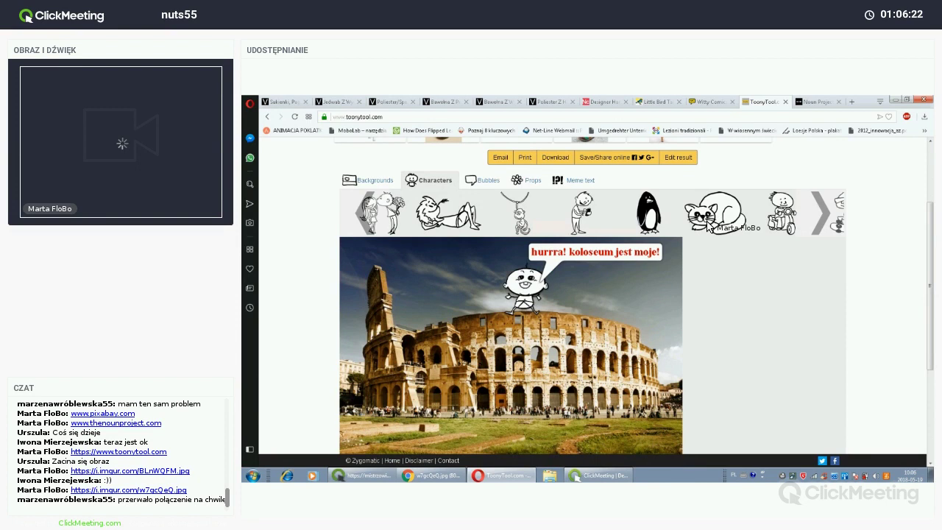
mouse_move(804, 219)
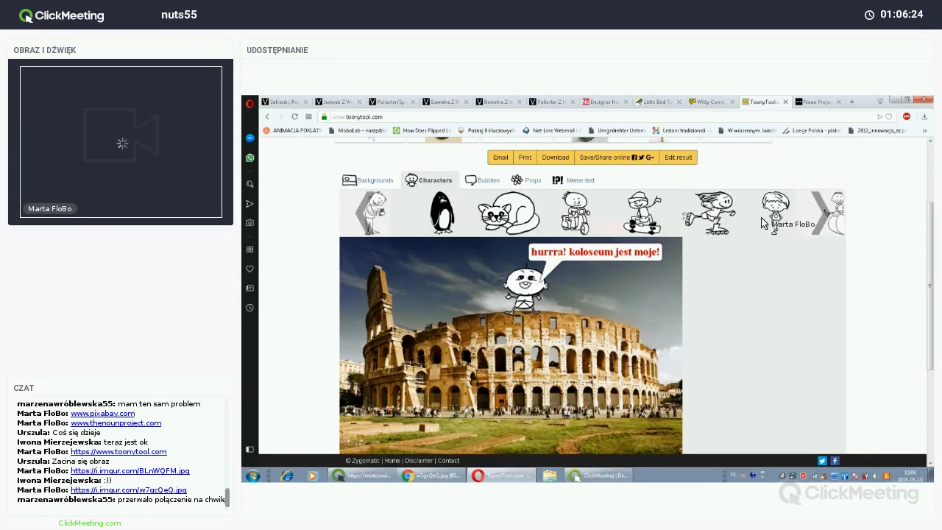
click(705, 221)
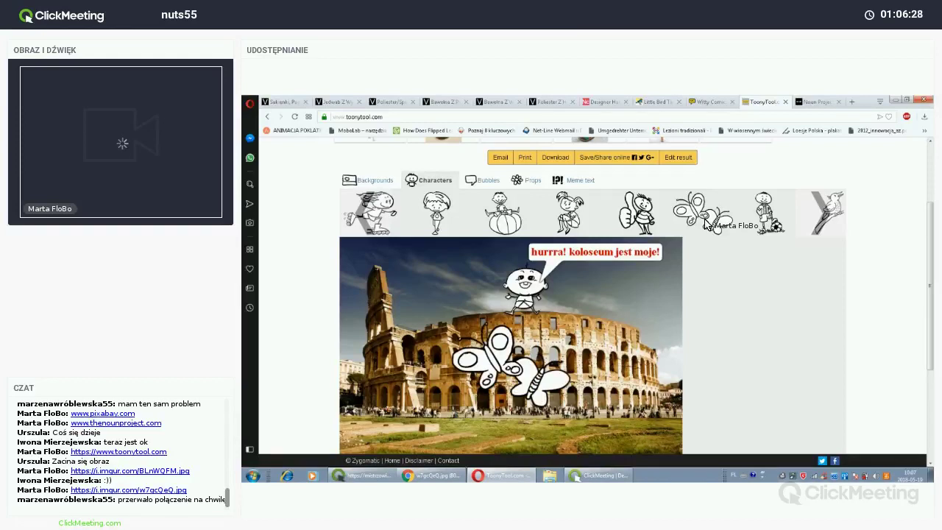
Step: Add the sun with sunglasses character, shrink it and place it in the sky near the photo's upper-left corner
click(820, 221)
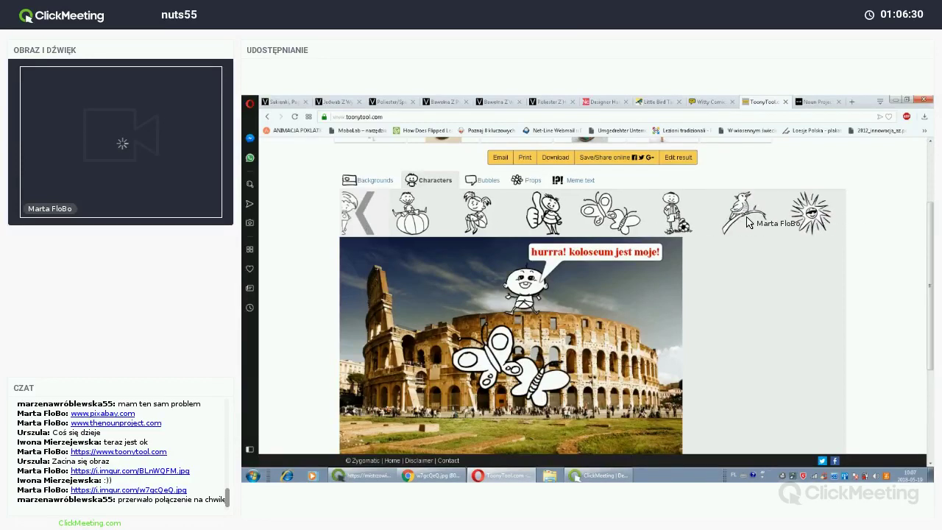
click(810, 215)
drag(535, 352, 515, 308)
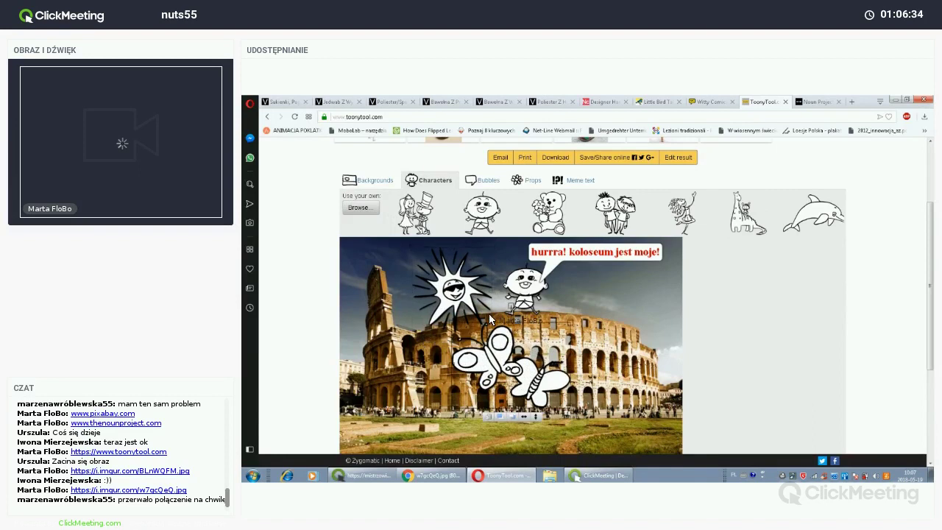
drag(490, 252, 415, 273)
Step: Shrink the butterflies and move them into the sky above the right end of the Colosseum
click(477, 346)
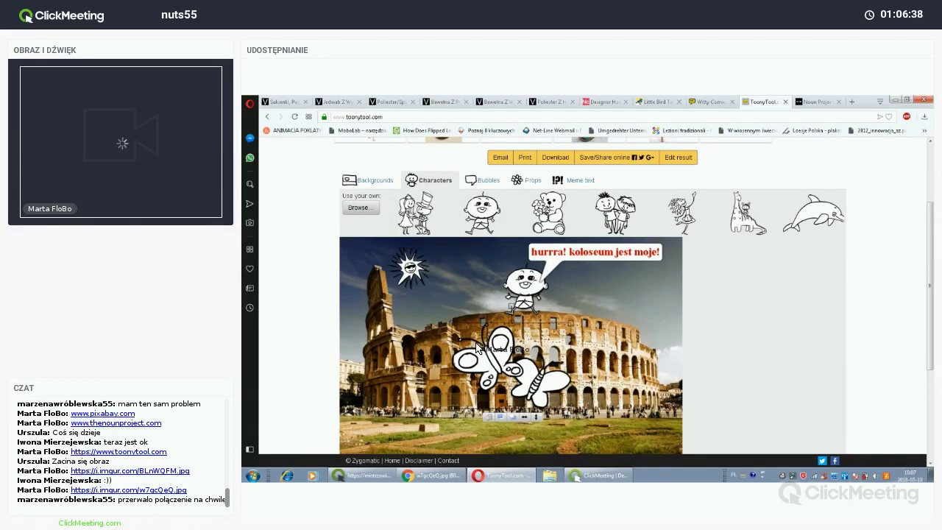
drag(457, 330, 617, 278)
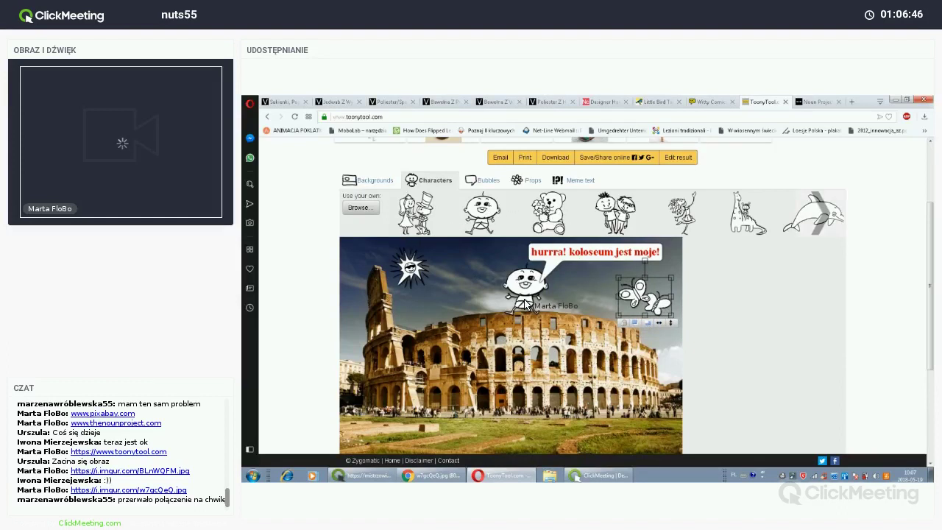
scroll(652, 269, down, 1)
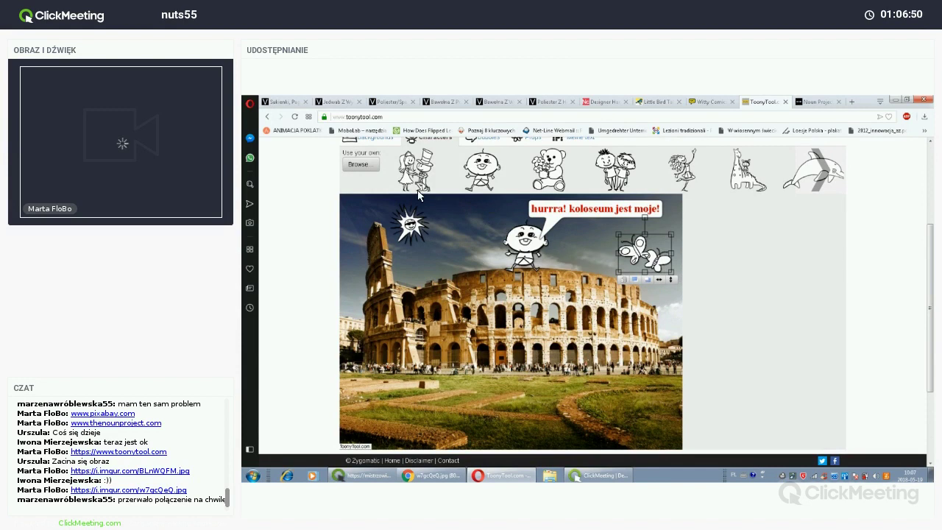
mouse_move(707, 181)
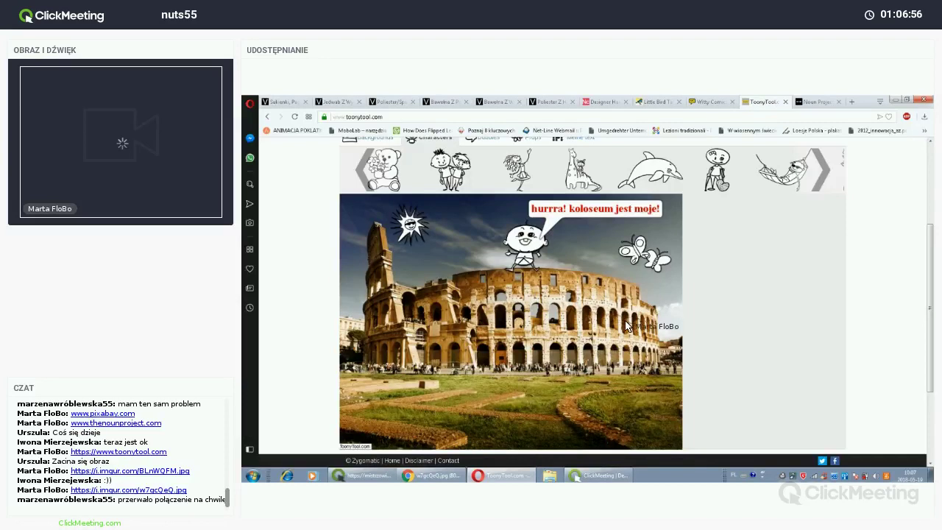
scroll(513, 372, down, 1)
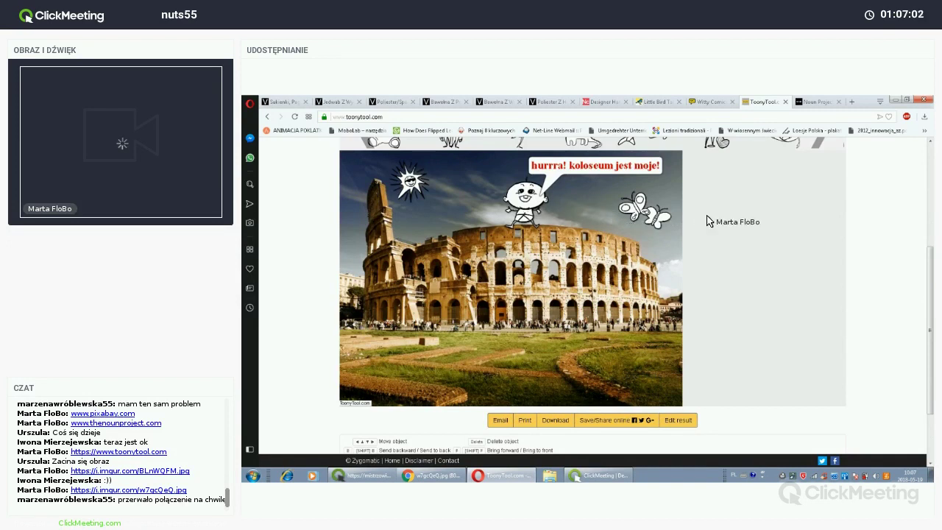
scroll(718, 221, up, 5)
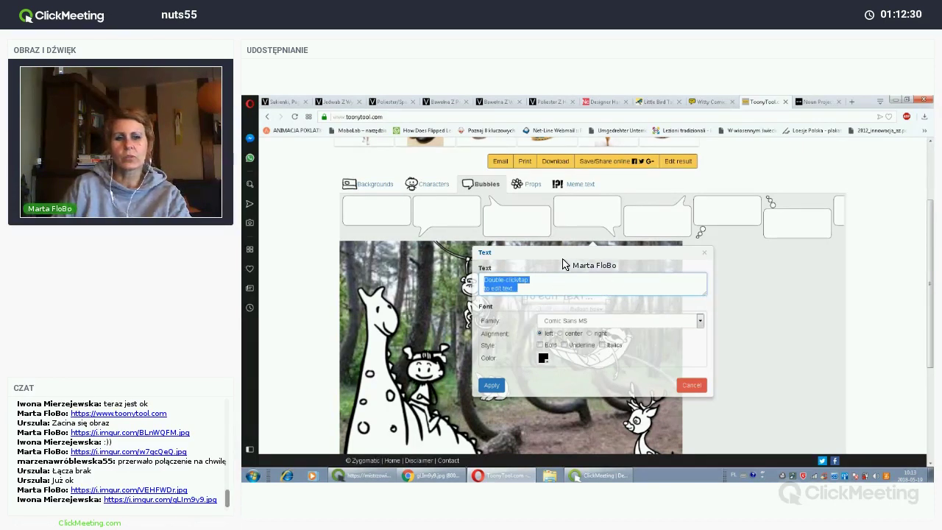
Step: Set the thought bubble's text to "jednoczę się z naturą..." and nudge the bubble above the figure in the hammock
click(621, 363)
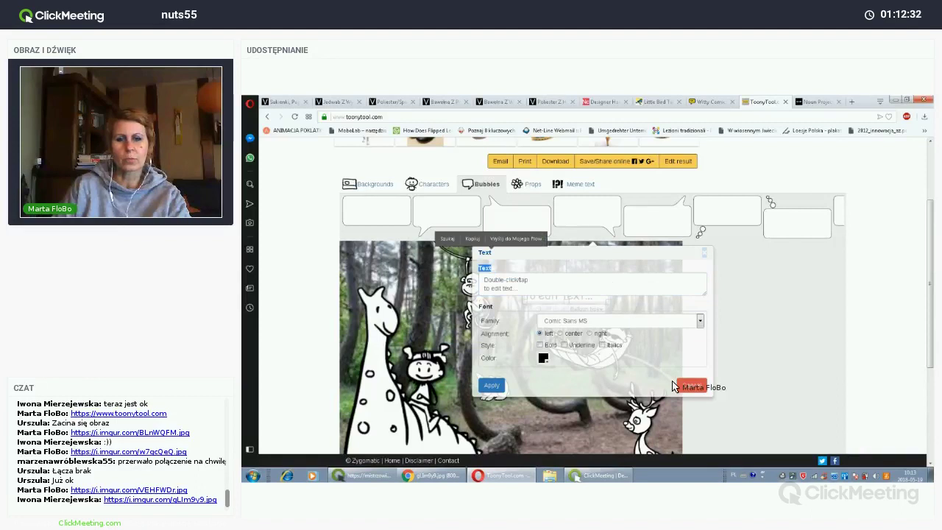
click(704, 252)
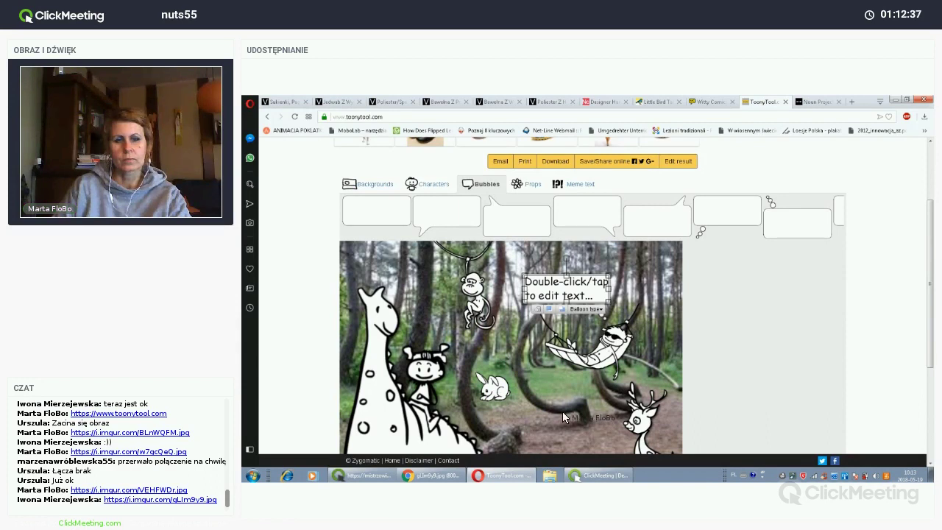
double_click(584, 298)
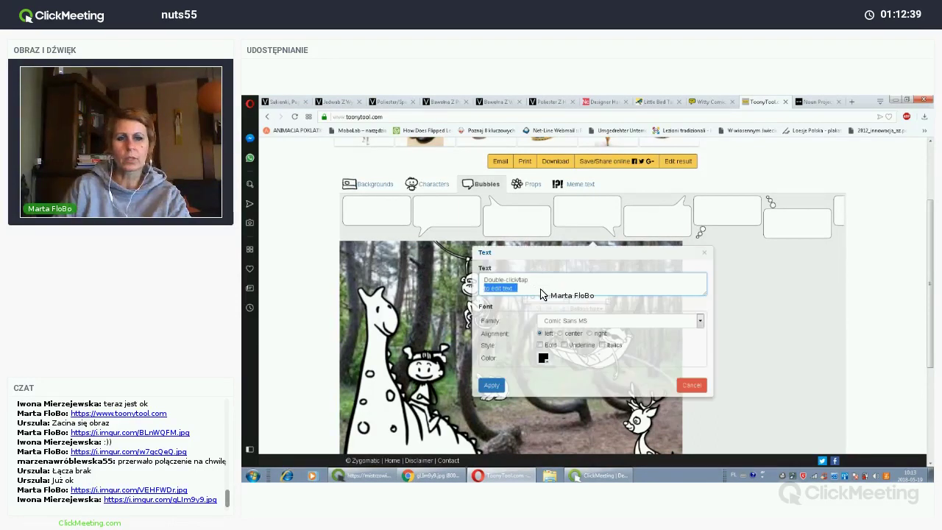
click(529, 292)
key(ctrl+a)
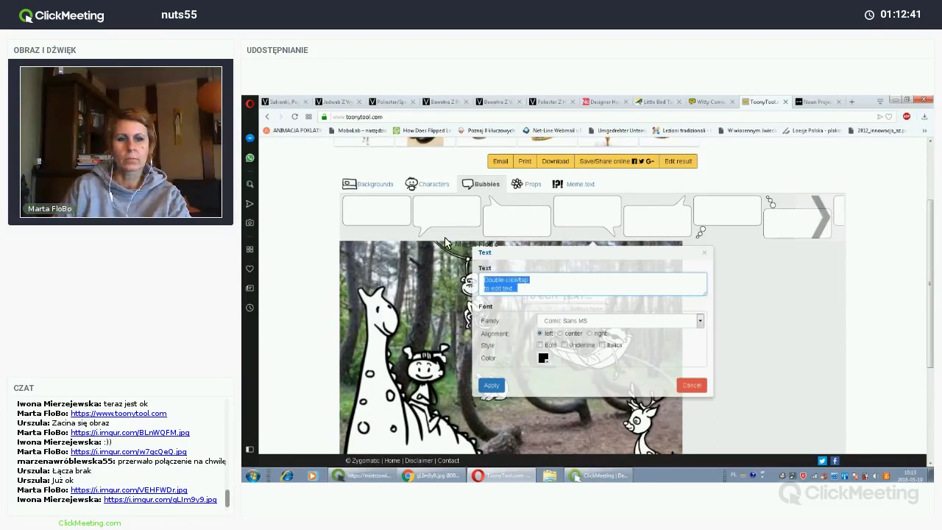
text(w)
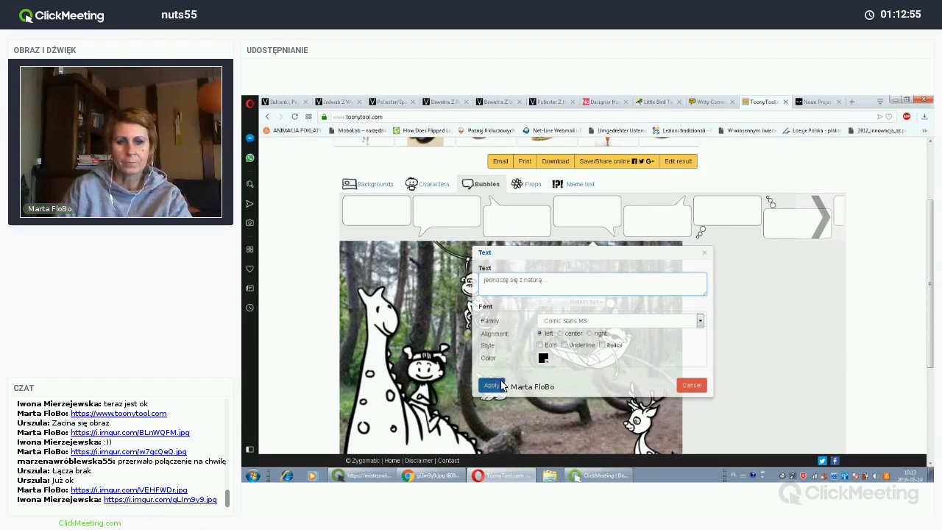
click(491, 385)
drag(600, 302, 596, 295)
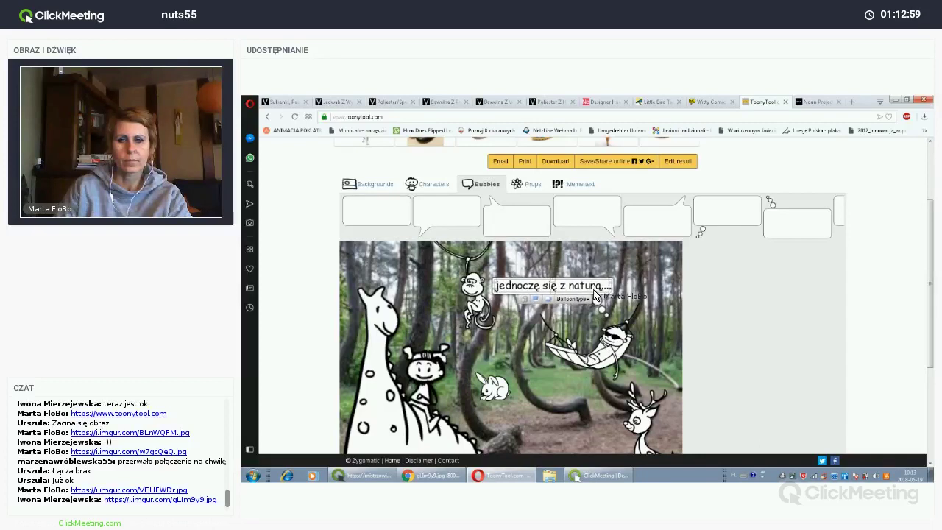
click(586, 434)
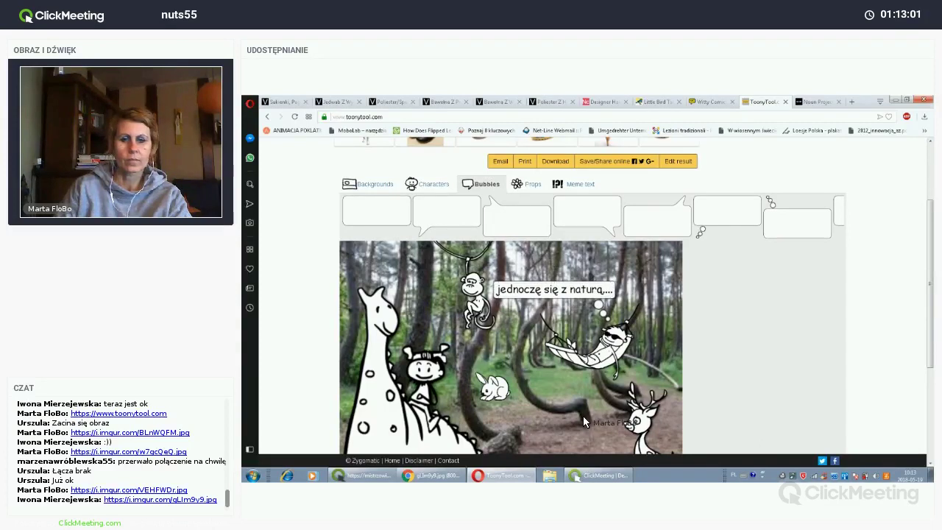
Step: Download the finished forest cartoon as an image
scroll(583, 421, down, 1)
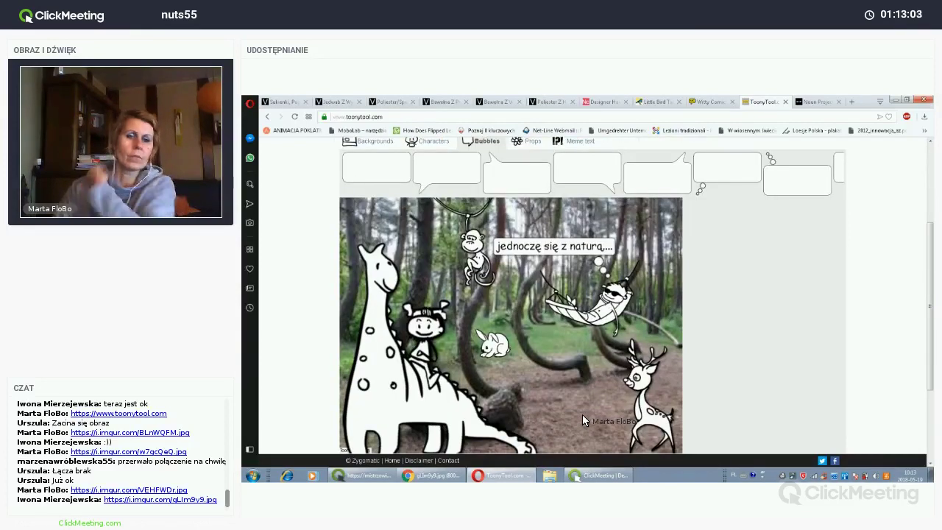
scroll(583, 415, down, 1)
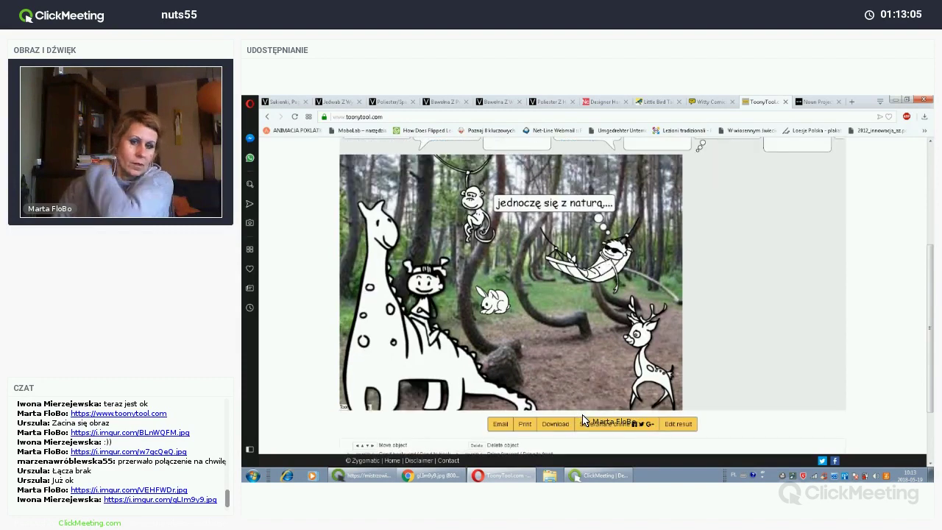
scroll(550, 272, up, 3)
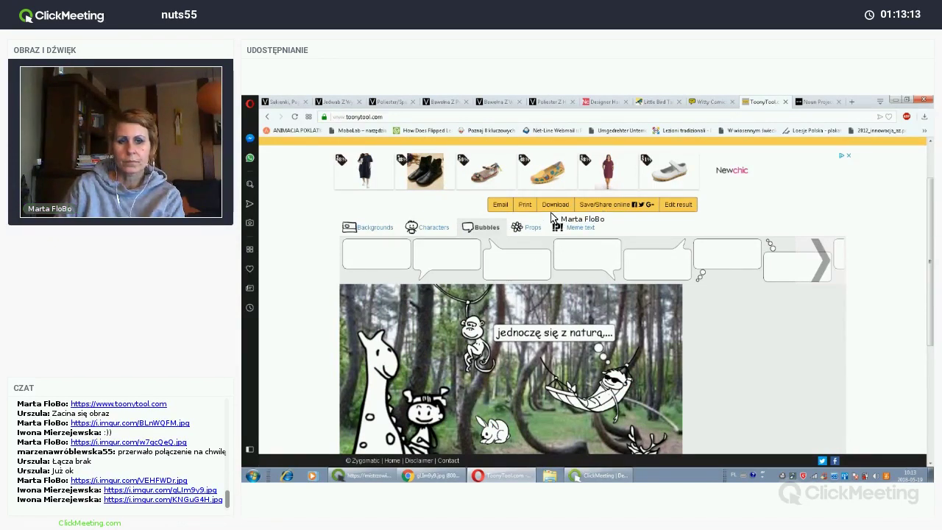
click(556, 206)
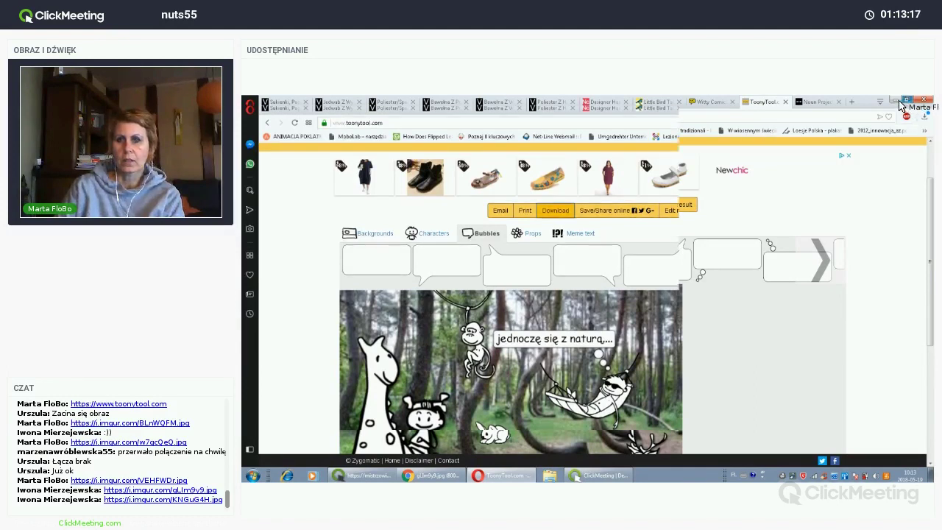
Step: Check the desktop and the browser's download list for the downloaded cartoon, and return to the full-size cartoon editor
click(902, 100)
click(898, 100)
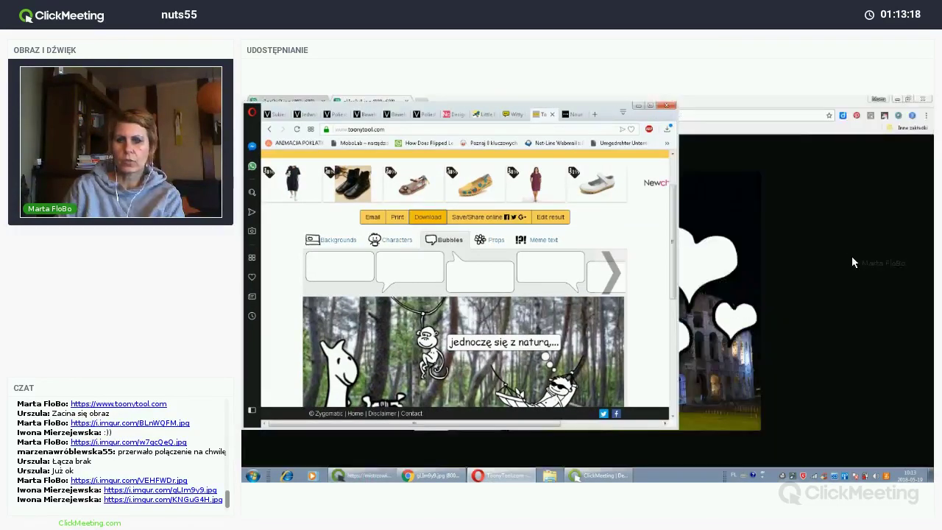
click(852, 343)
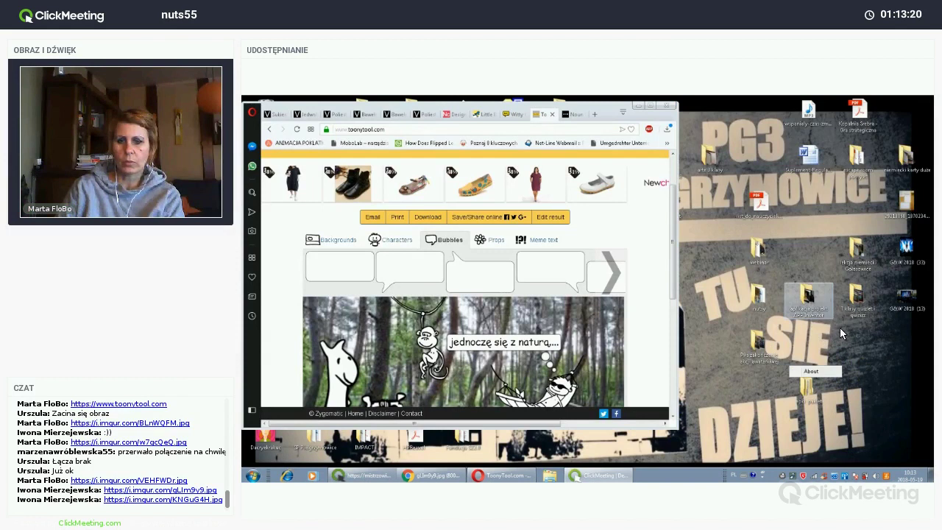
click(807, 385)
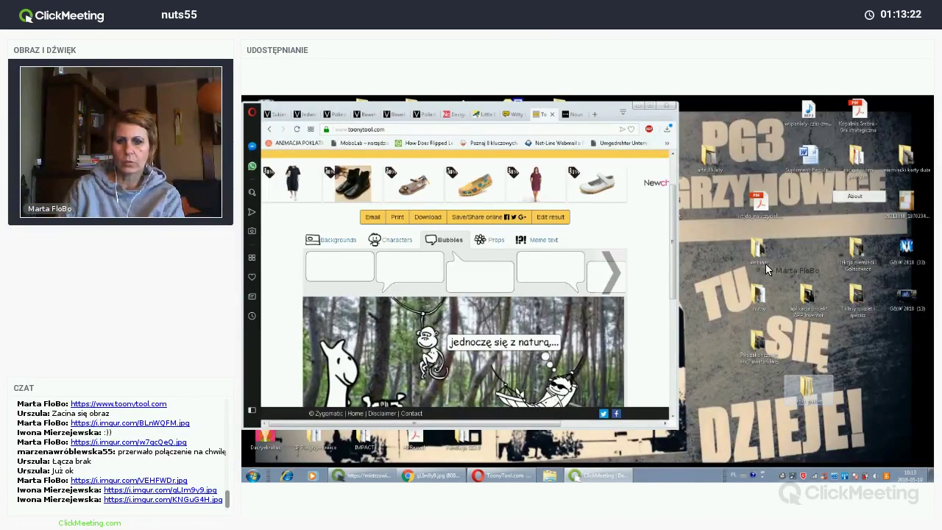
click(668, 130)
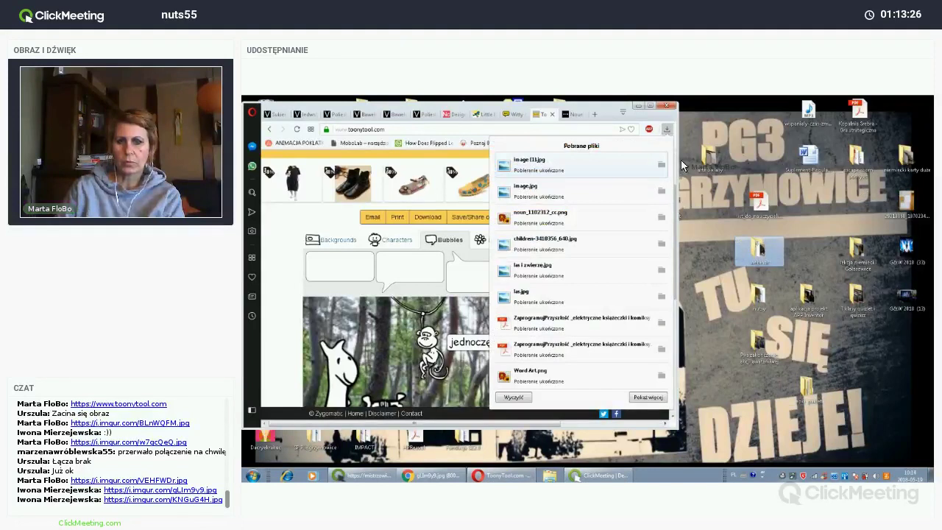
click(666, 128)
click(650, 106)
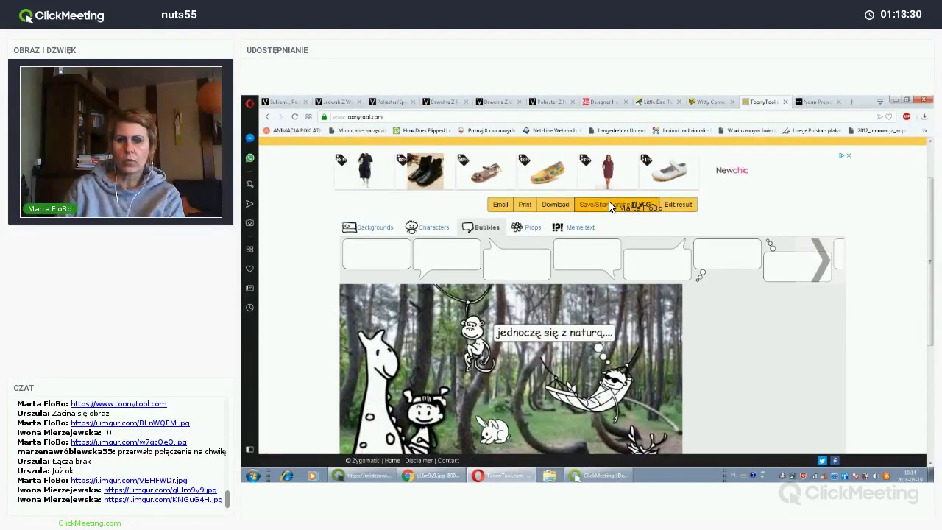
Step: Save the forest cartoon online and share its direct link in the webinar chat
click(610, 206)
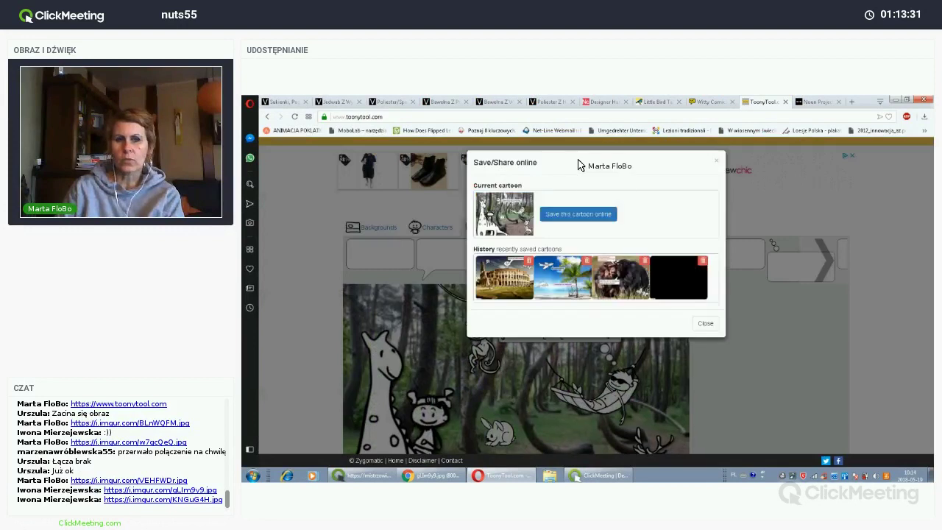
click(580, 215)
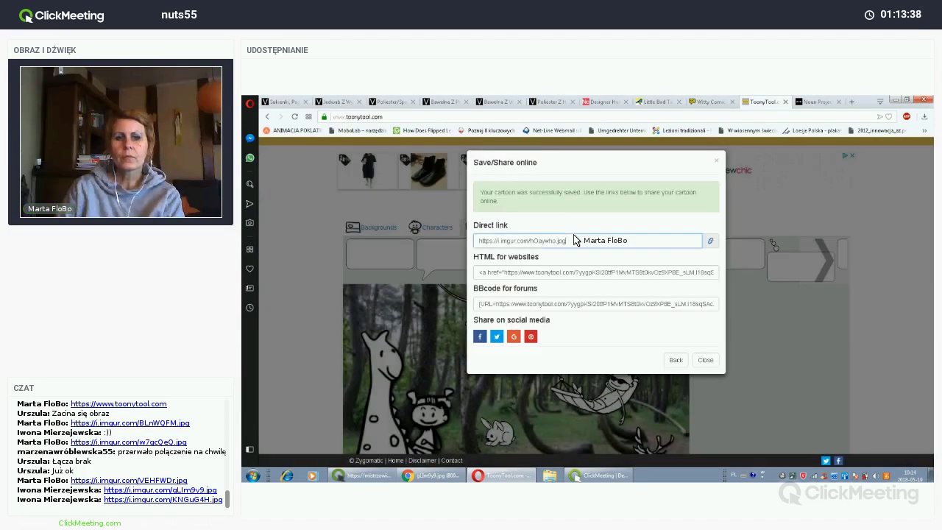
drag(576, 241, 452, 248)
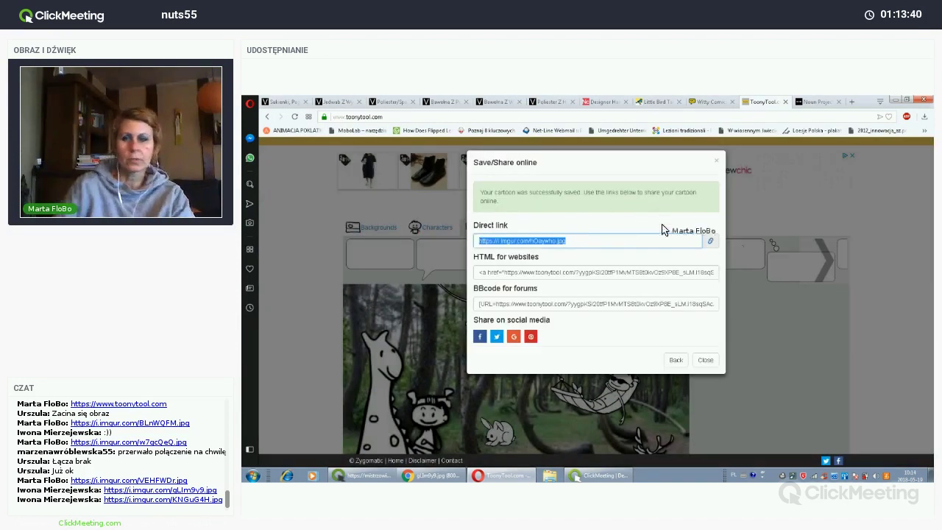
key(alt+Tab)
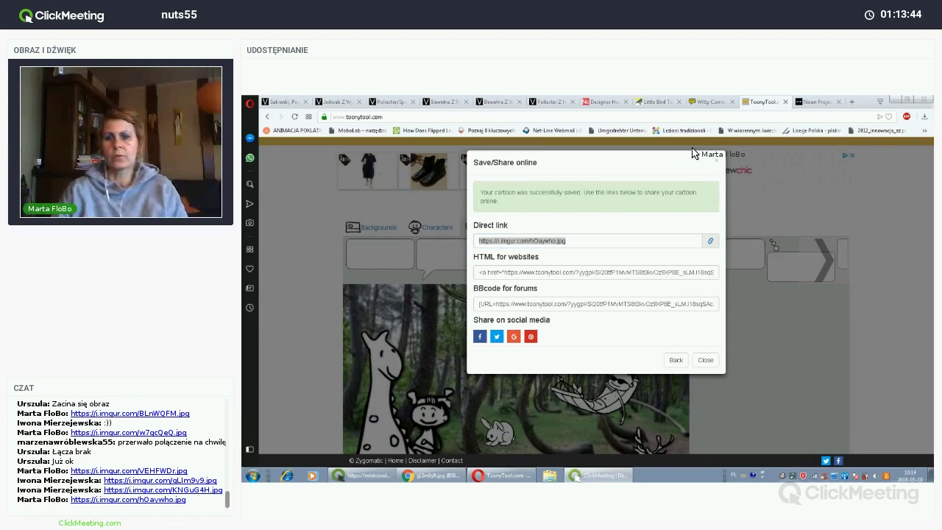
click(431, 189)
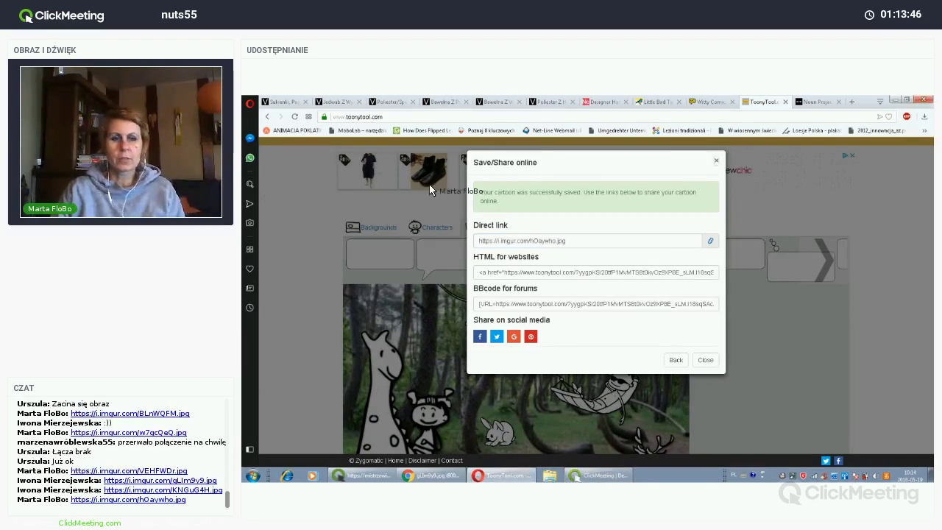
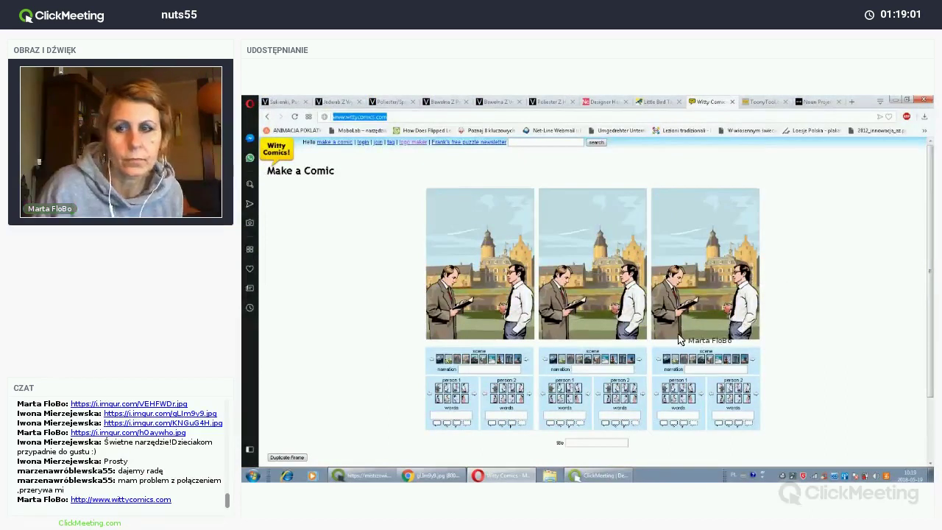
Step: Copy the Witty Comics site address and post it in the webinar chat
click(556, 118)
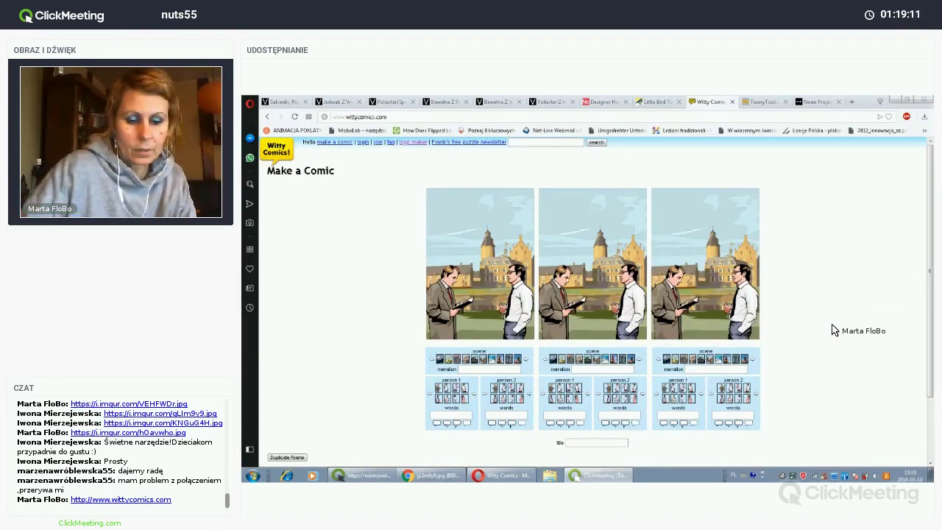
click(345, 116)
key(ctrl+c)
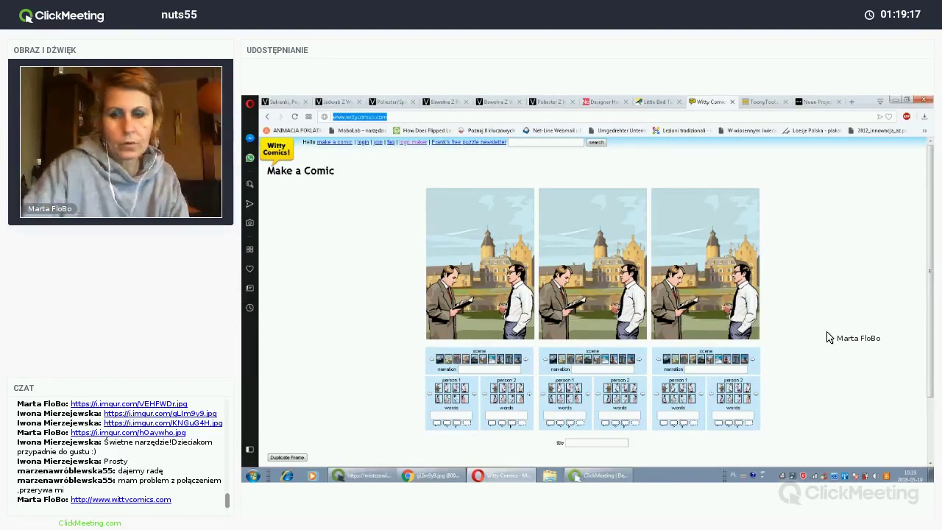
key(alt+Tab)
key(ctrl+v)
key(Return)
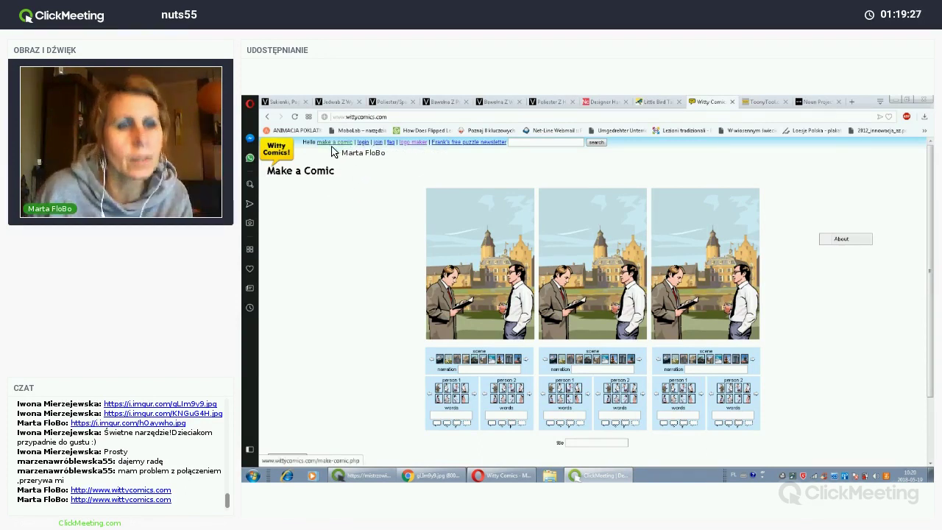
Step: View the Witty Comics registration and login forms and go back to the comic maker
click(377, 143)
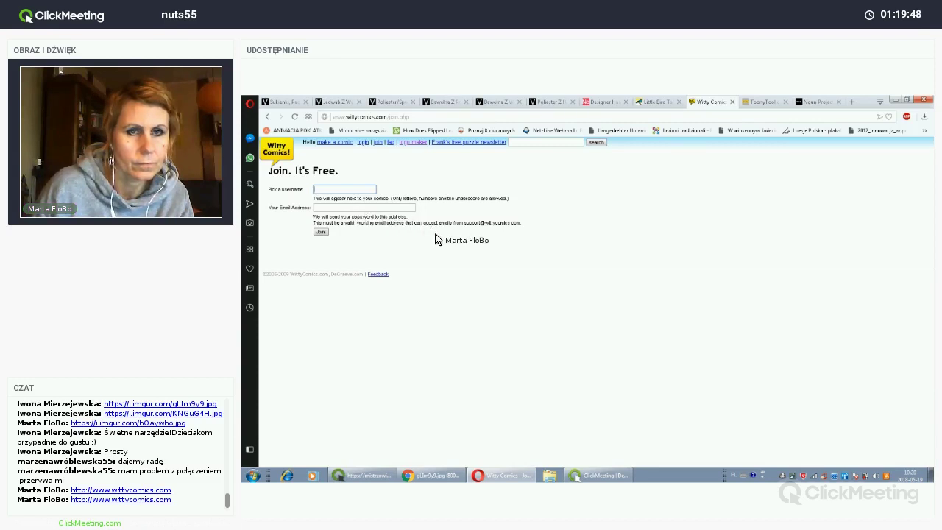
click(344, 209)
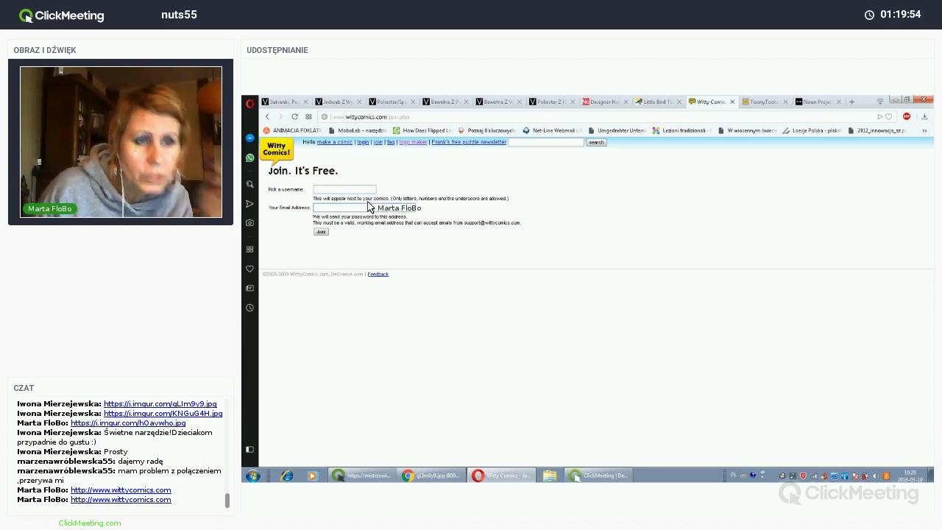
click(371, 145)
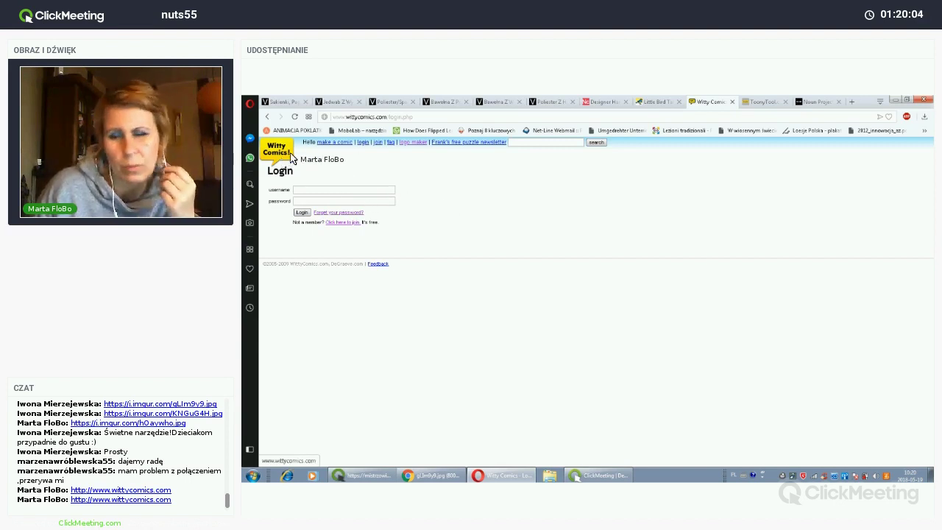
click(343, 146)
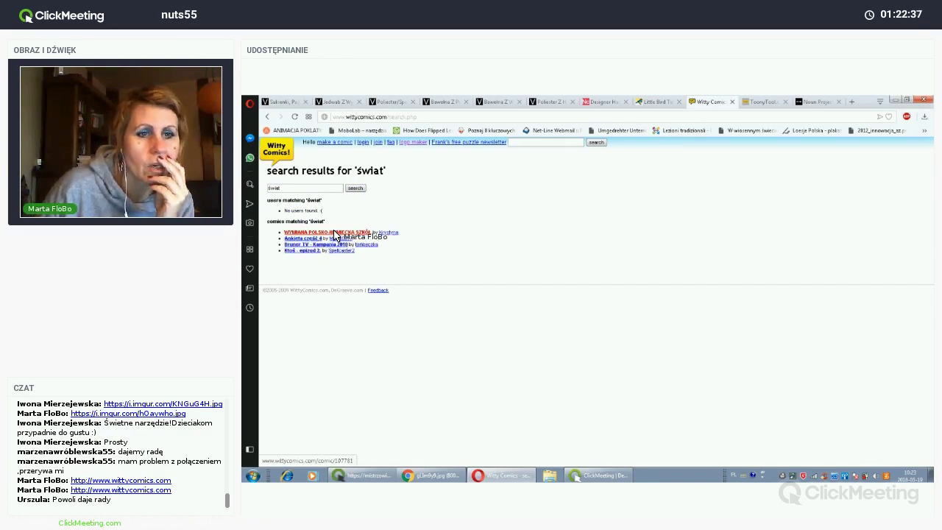
Step: From the results for "świat", share the comic "WYMIANA POLSKO-NIEMIECKA SZKÓŁ" in the webinar chat and open "Bruner TV - Kampania 2010"
click(335, 234)
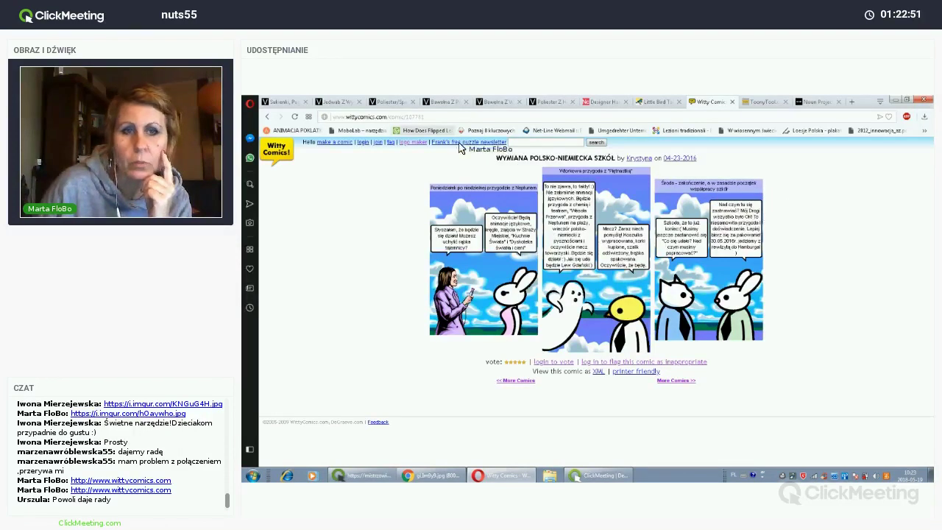
click(442, 118)
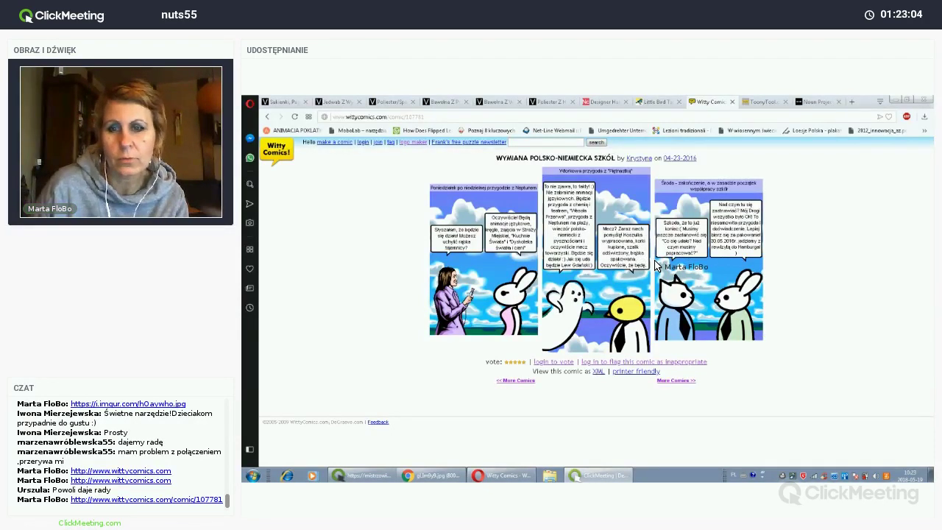
click(269, 118)
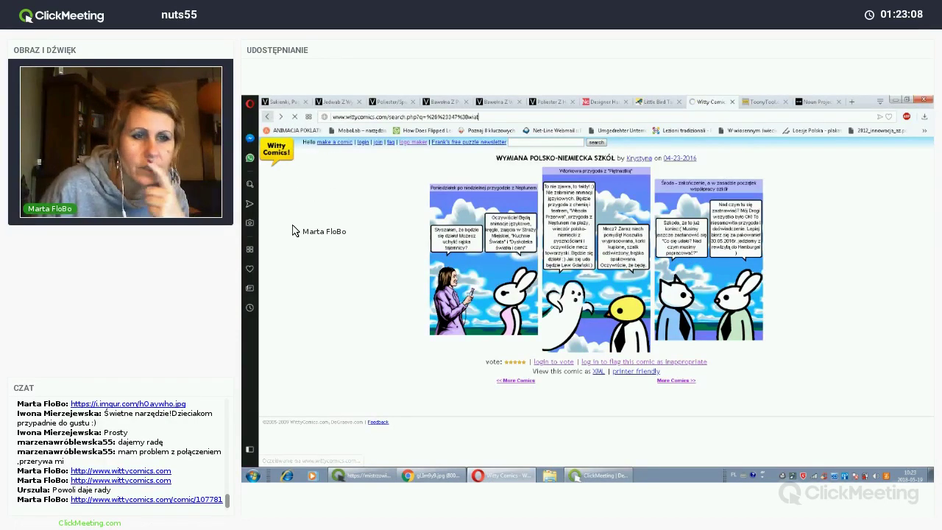
click(297, 250)
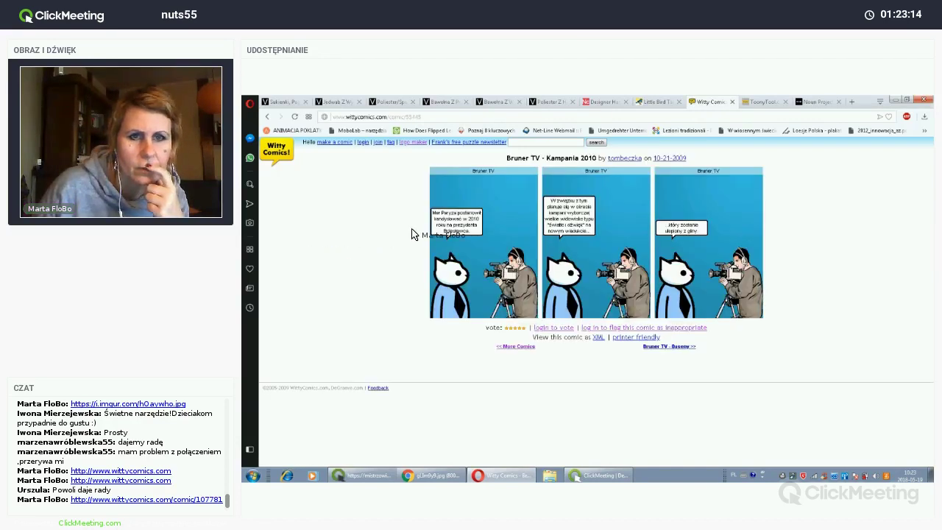
Step: View the comics "Ktoś - epizod 2." and "Ankieta część 4" from the results for "świat" and return to the results
click(267, 119)
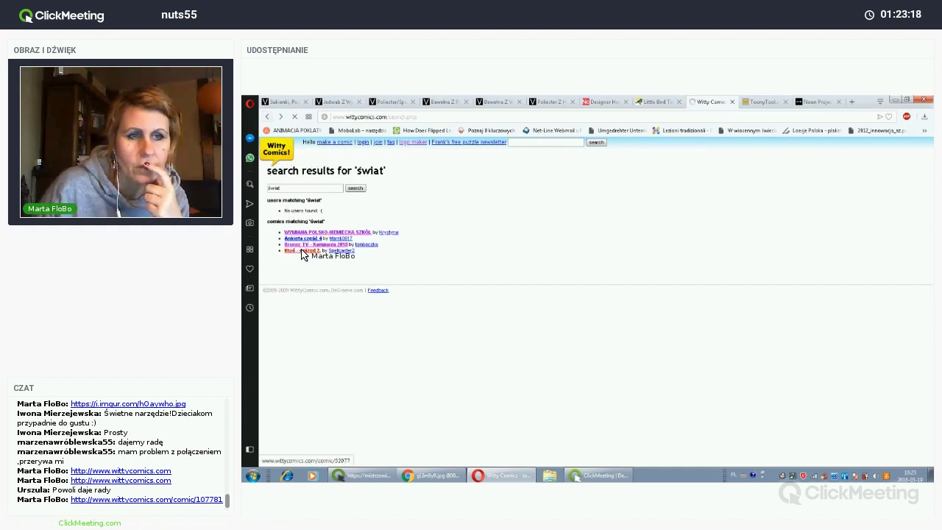
click(302, 253)
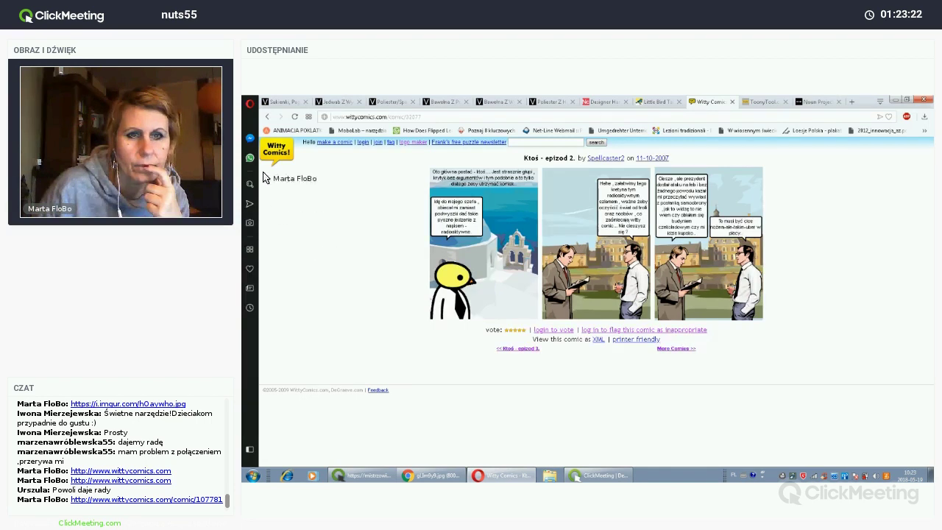
click(266, 117)
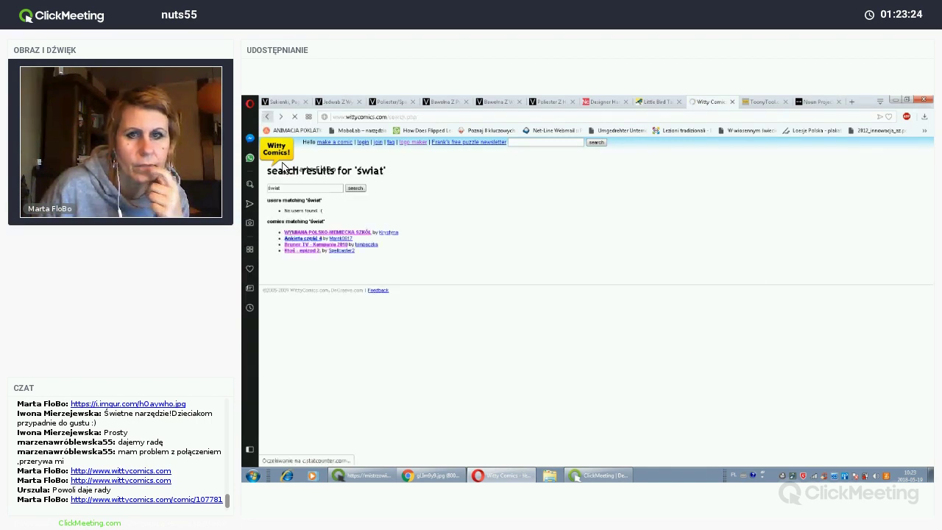
click(308, 240)
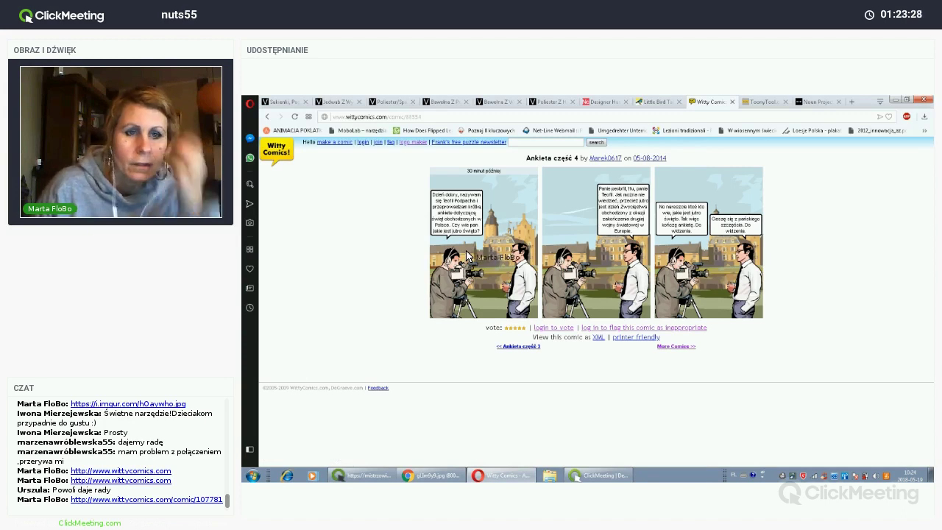
click(268, 118)
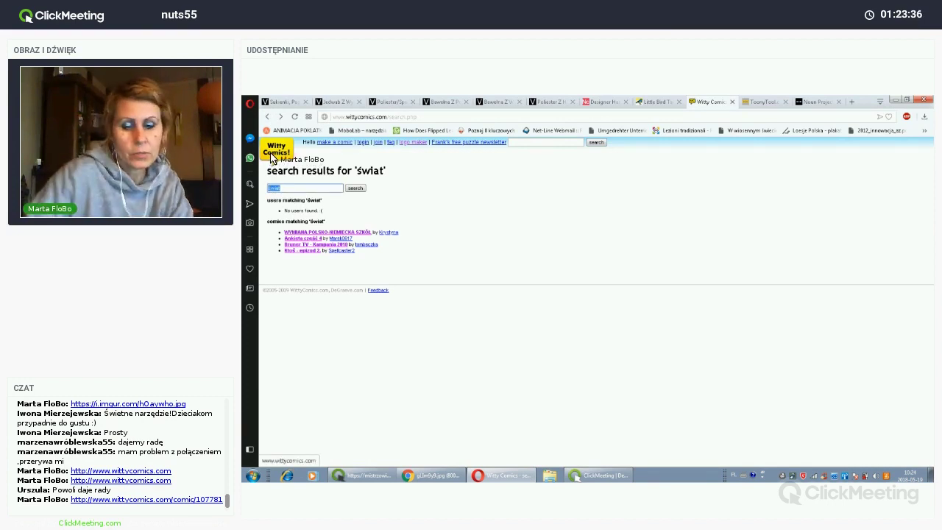
Step: Search the Witty Comics site for "szkoła", "nauka" and "komiks"
key(BackSpace)
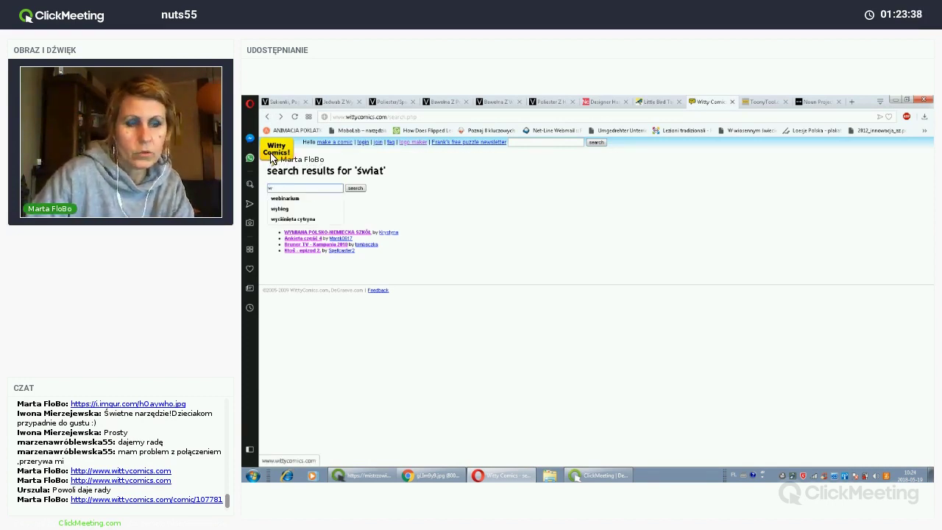
text(szkoła)
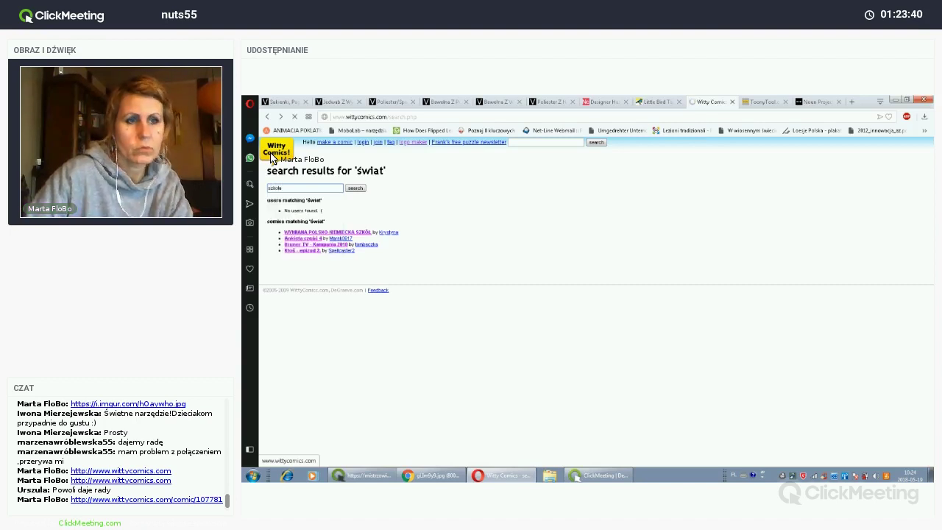
click(354, 189)
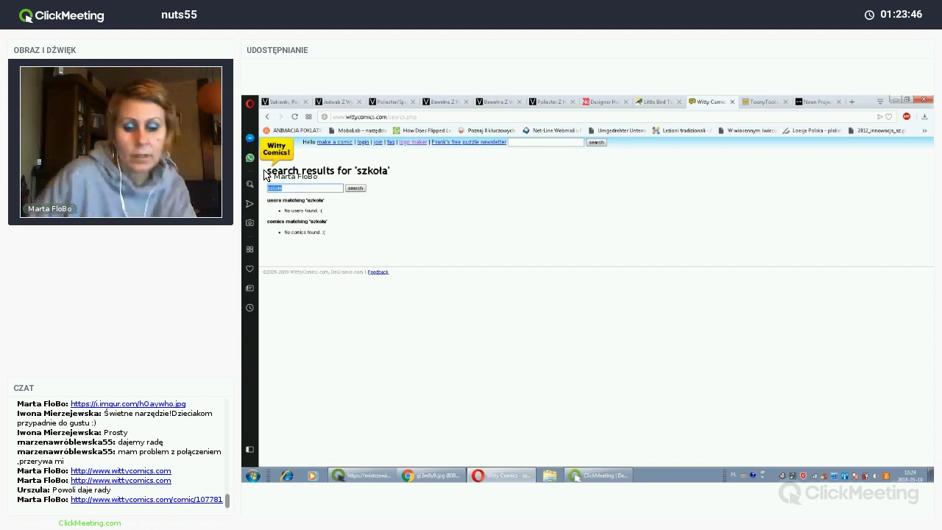
text(ka)
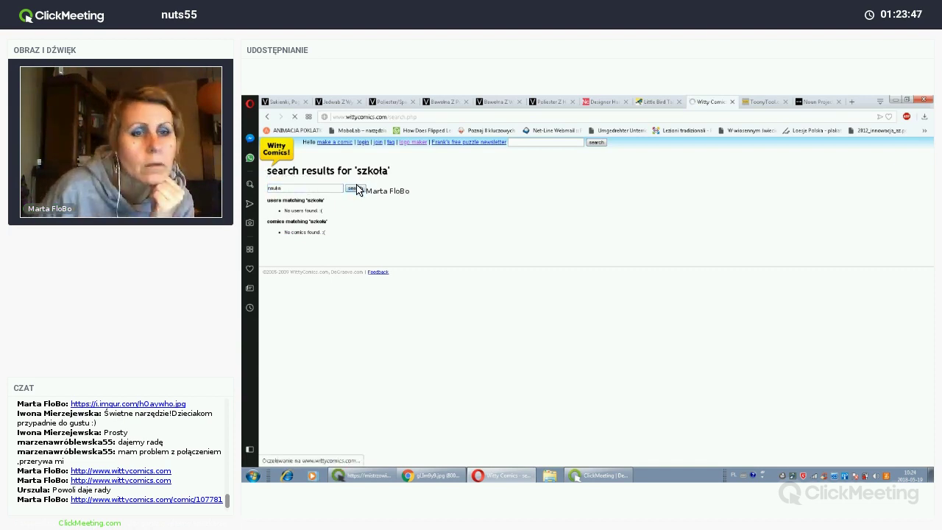
click(354, 189)
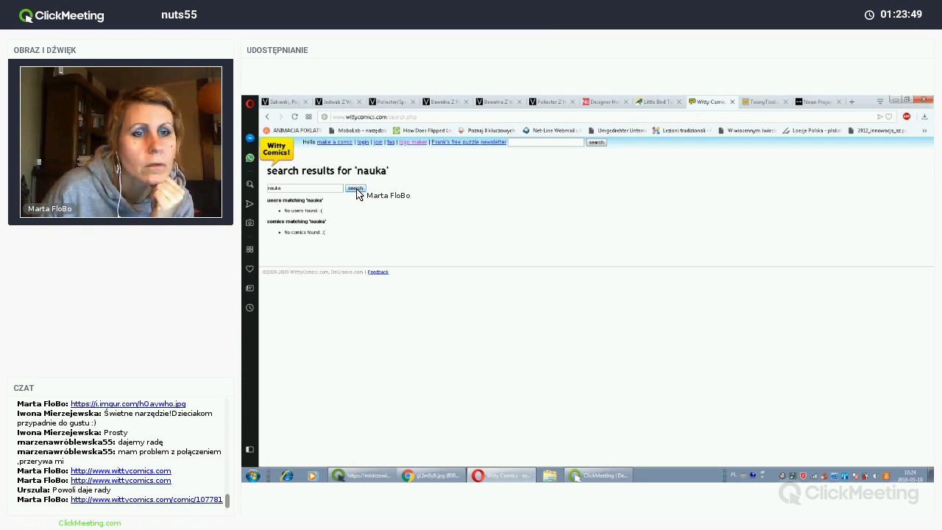
double_click(306, 189)
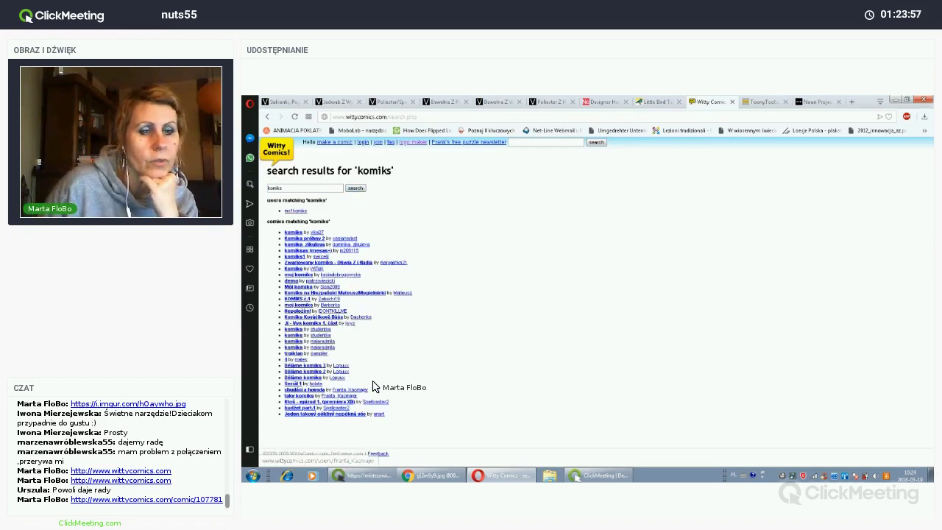
Step: From the "komiks" results, view the "Zwariowany komiks" entry, "Mój komiks" and "Komiks próbny 2", returning to the list after each
click(353, 263)
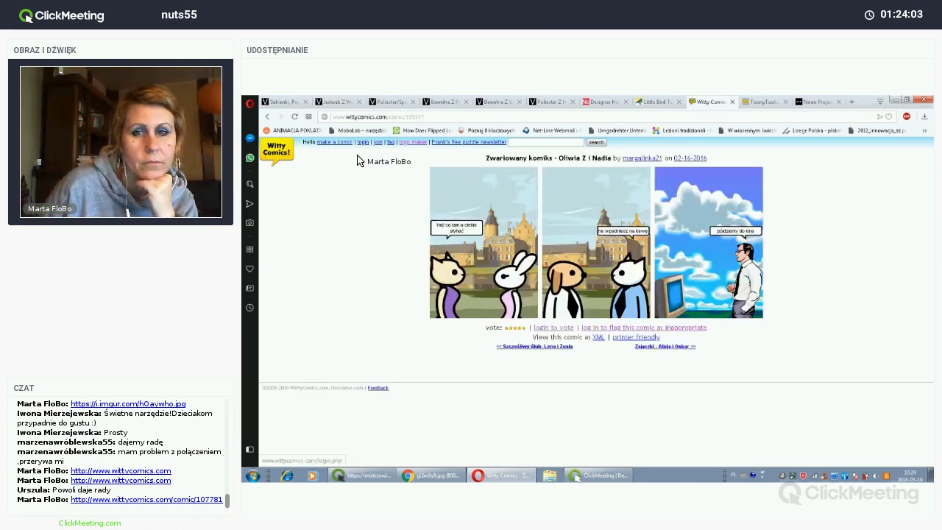
click(266, 120)
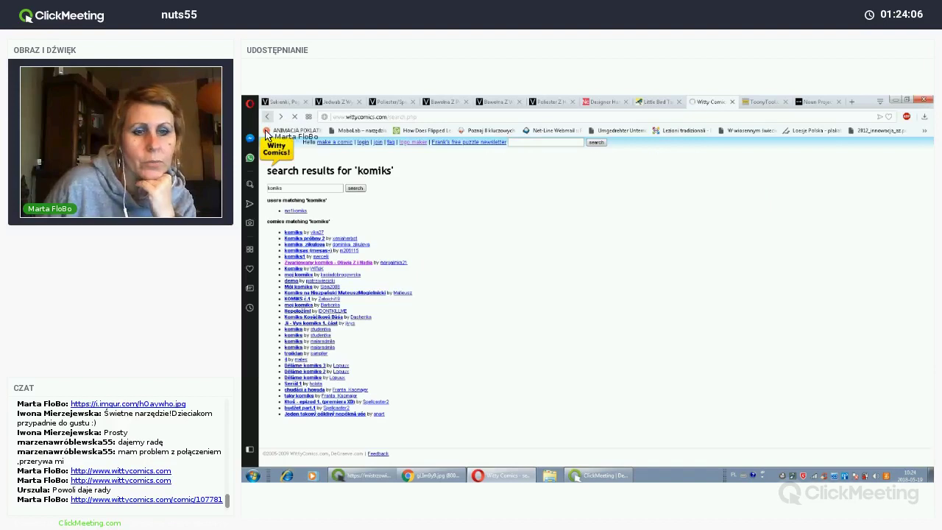
click(304, 287)
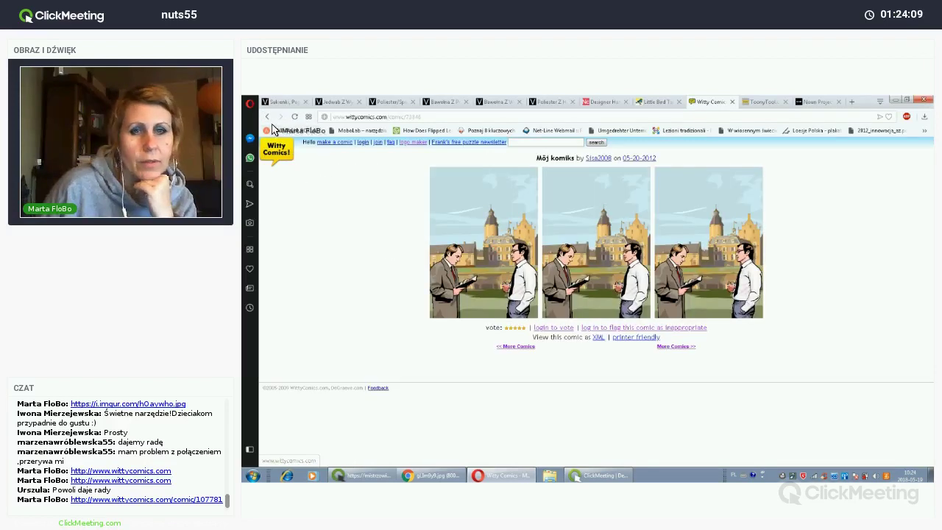
click(268, 119)
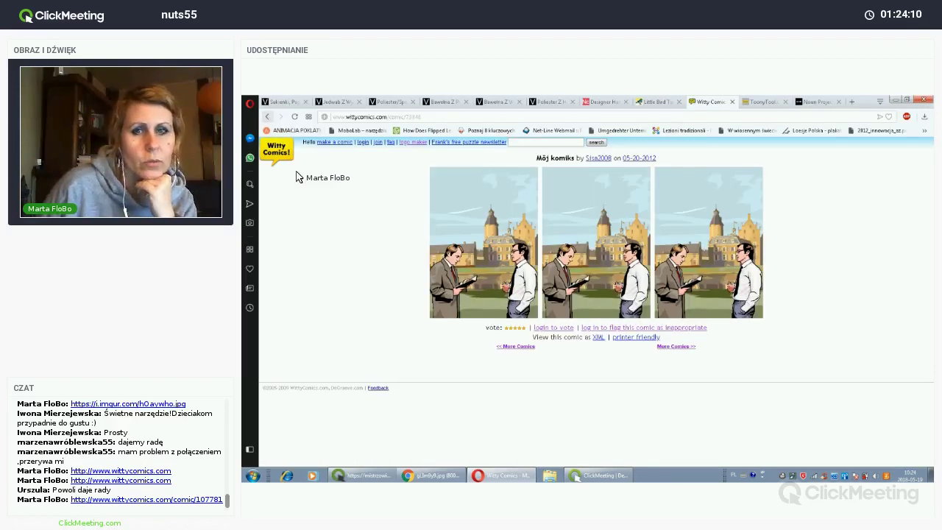
click(312, 239)
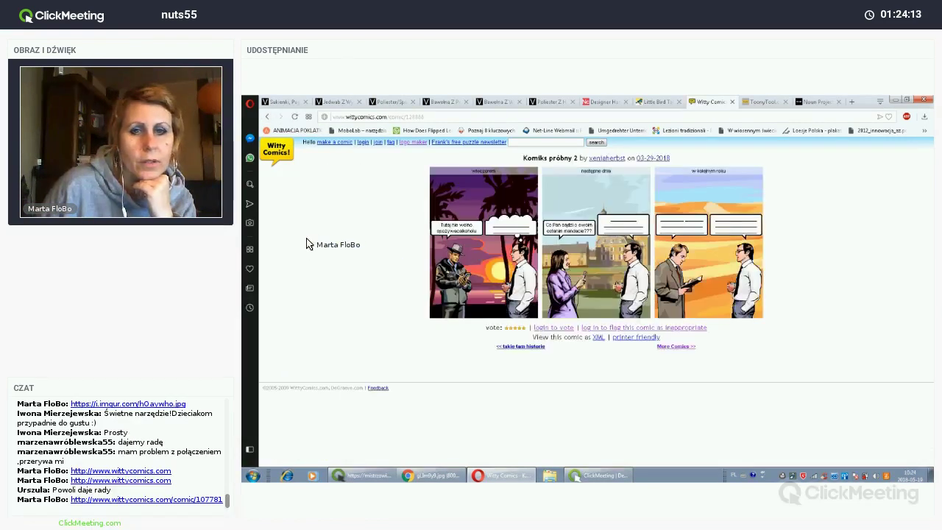
click(269, 119)
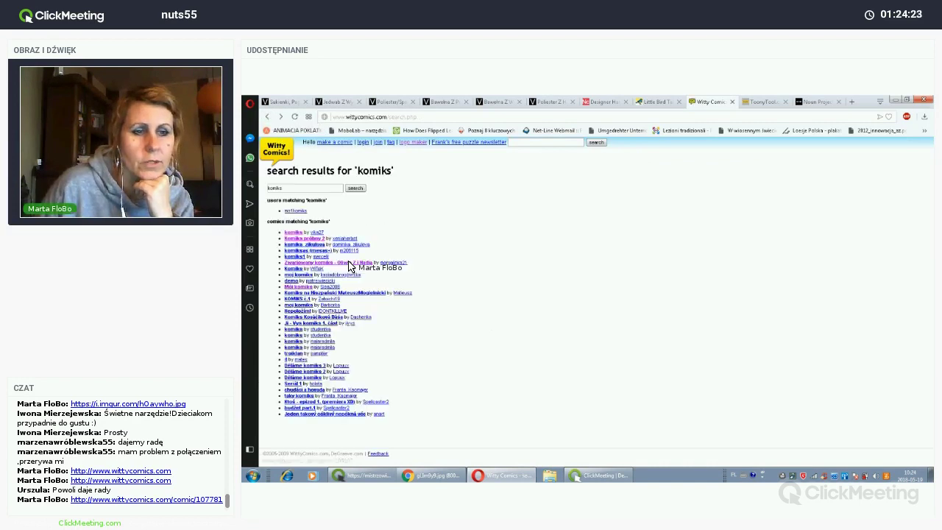
Step: View "moj komiks" and the Spanish-language "Komiks na Hiszpański" entry from the results, and go back to the list
click(306, 307)
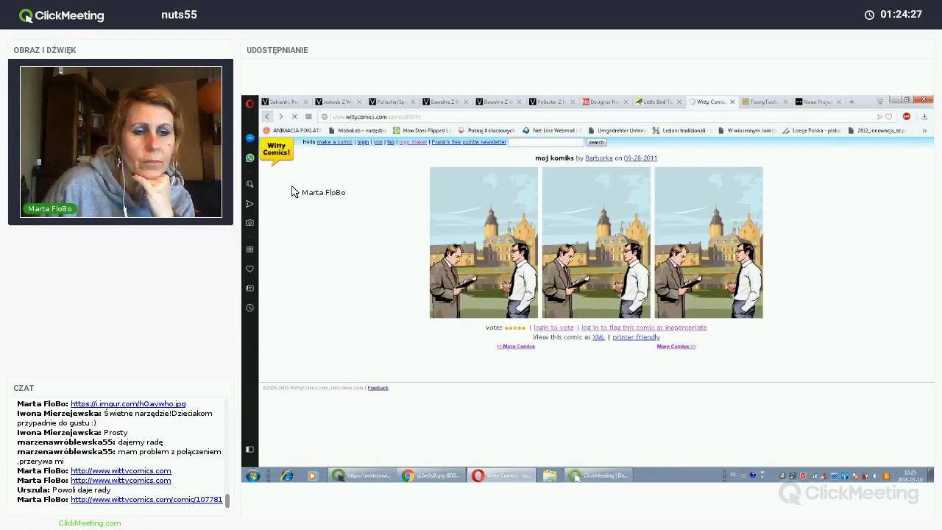
key(alt+Left)
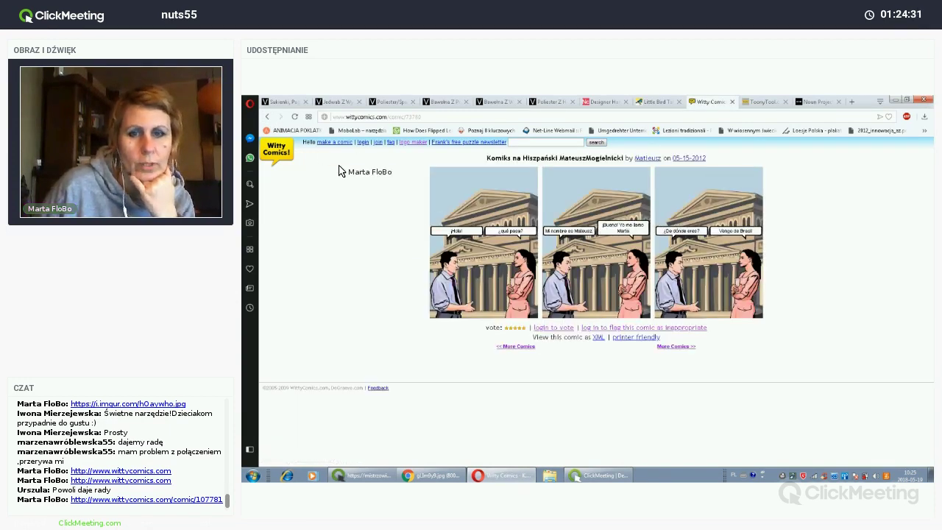
click(268, 116)
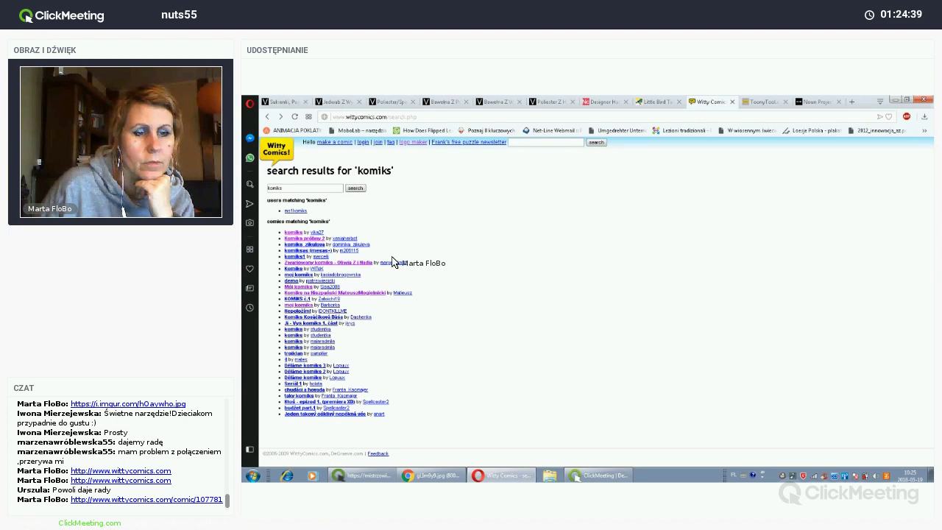
Step: Start a new comic in the comic maker and title it "webinar sobota 19 maj"
click(330, 145)
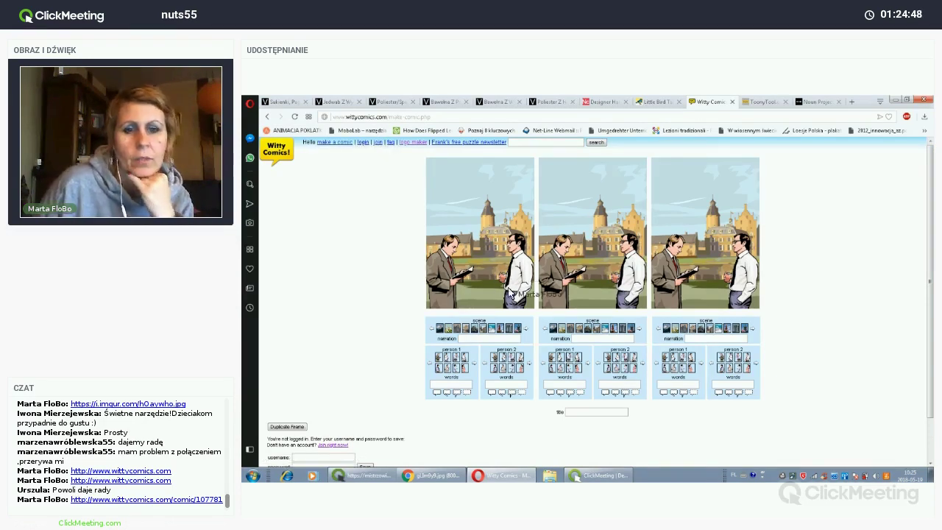
click(572, 415)
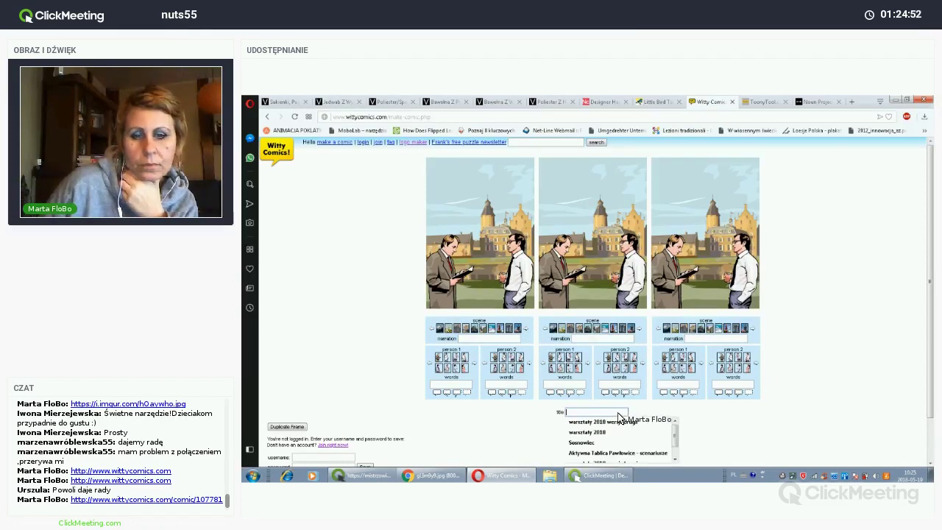
click(499, 453)
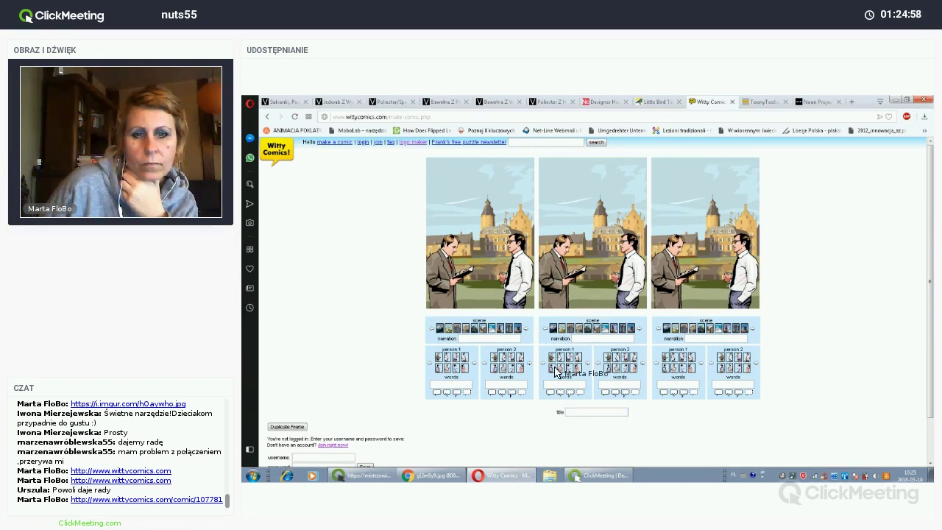
click(584, 411)
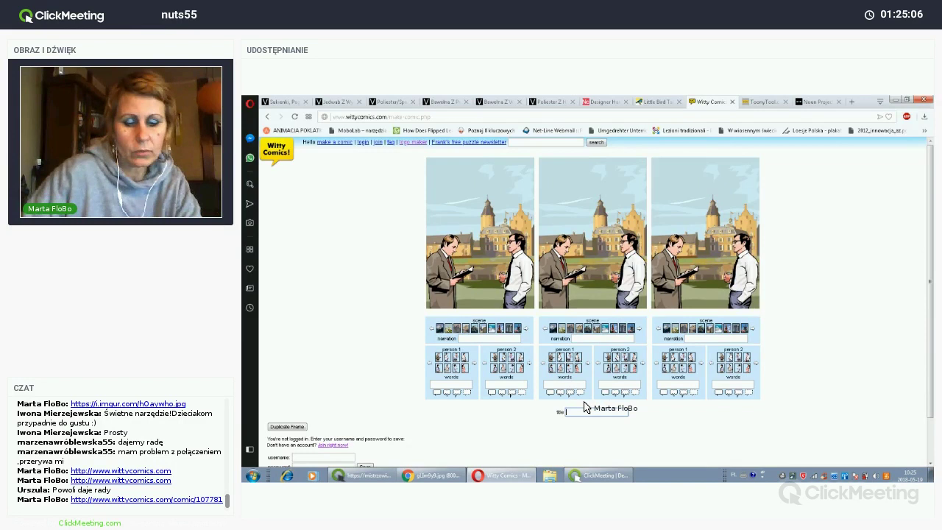
text(webinar sobota 19 maj)
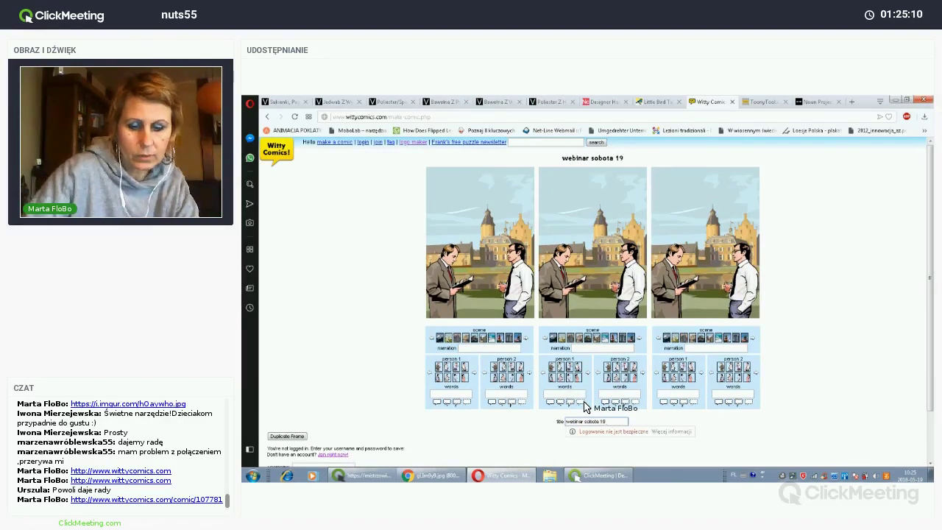
Step: Set the first frame's narration to "tymczasem w sobotę o godzinie 9.00" and bring up more background scenes for that frame
click(560, 446)
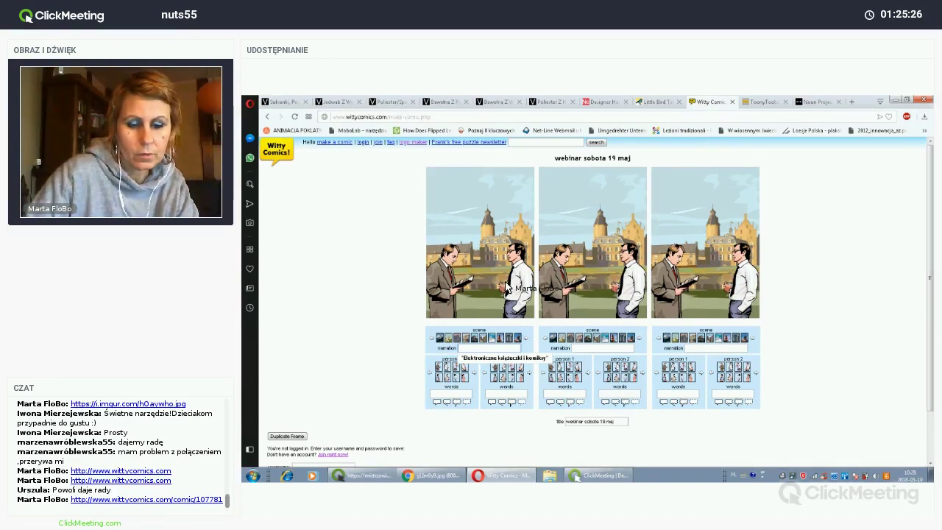
text(tymczasem w sobotę o go)
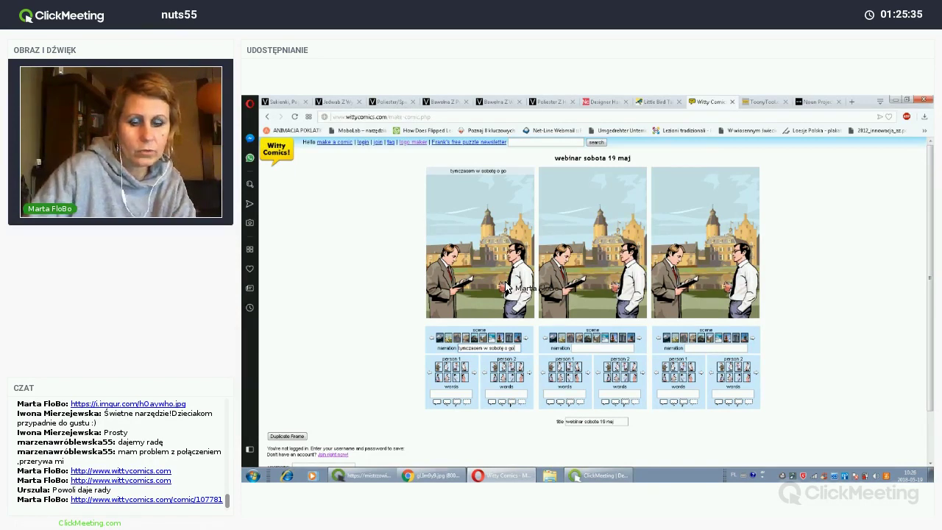
text(dzinie 9.00)
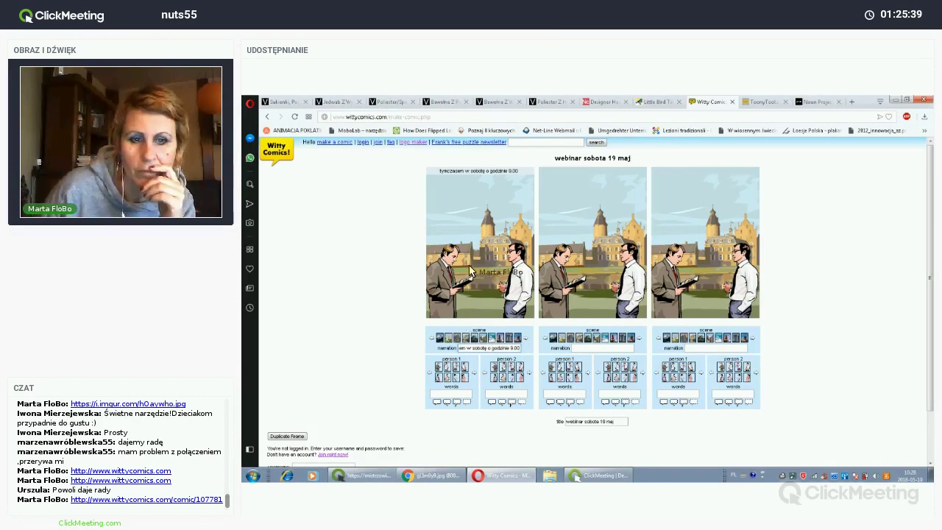
click(526, 343)
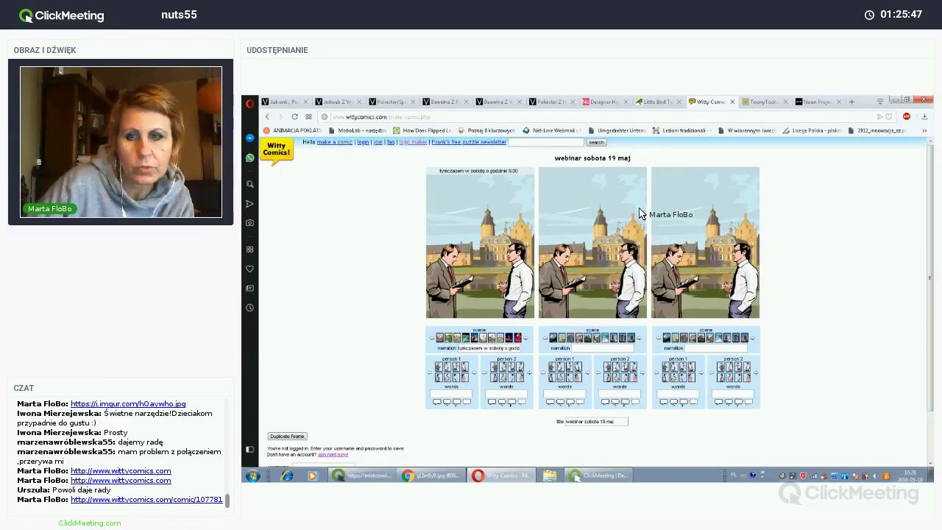
Step: Try several characters for person 1 in the second frame and choose the seated man in a suit and red tie
scroll(513, 354, up, 1)
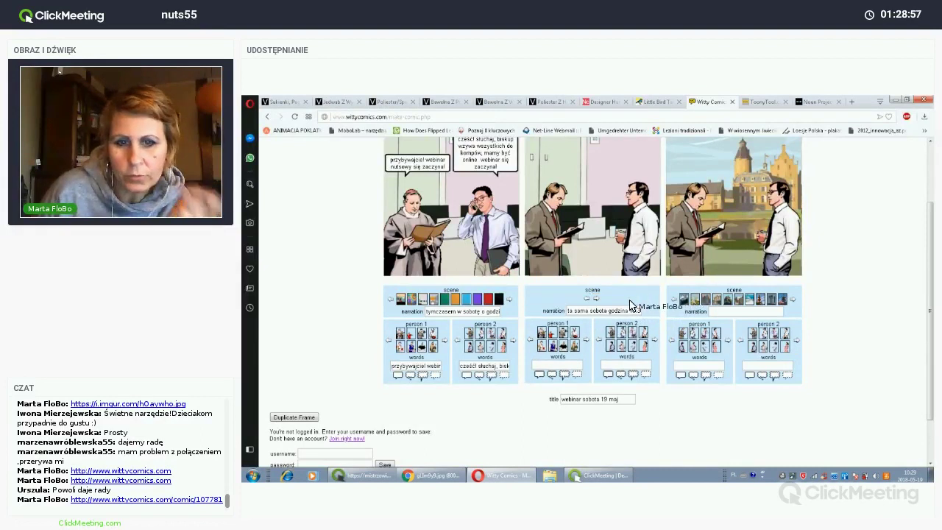
click(552, 338)
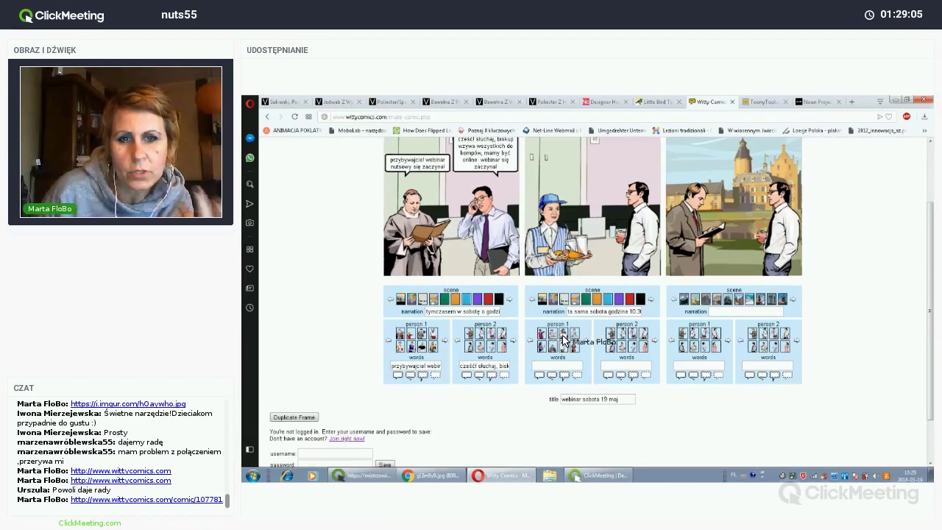
click(564, 333)
click(575, 339)
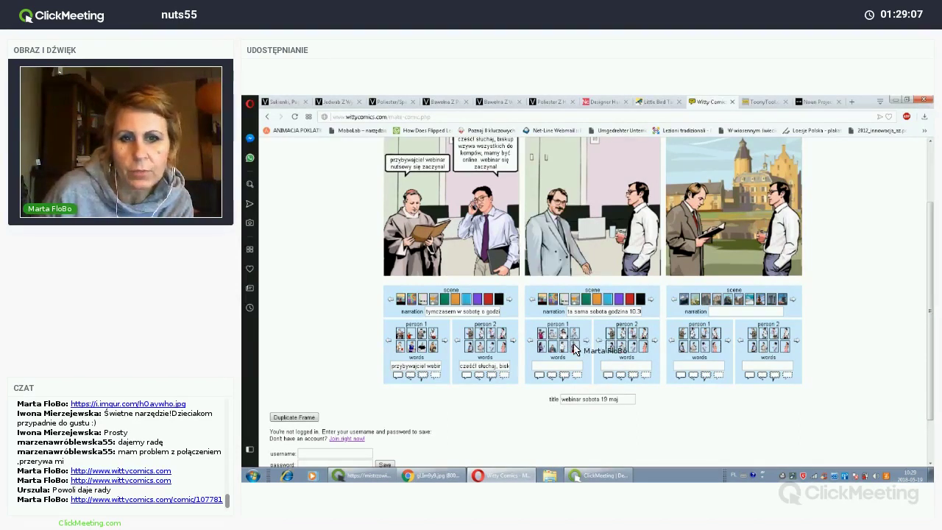
click(573, 346)
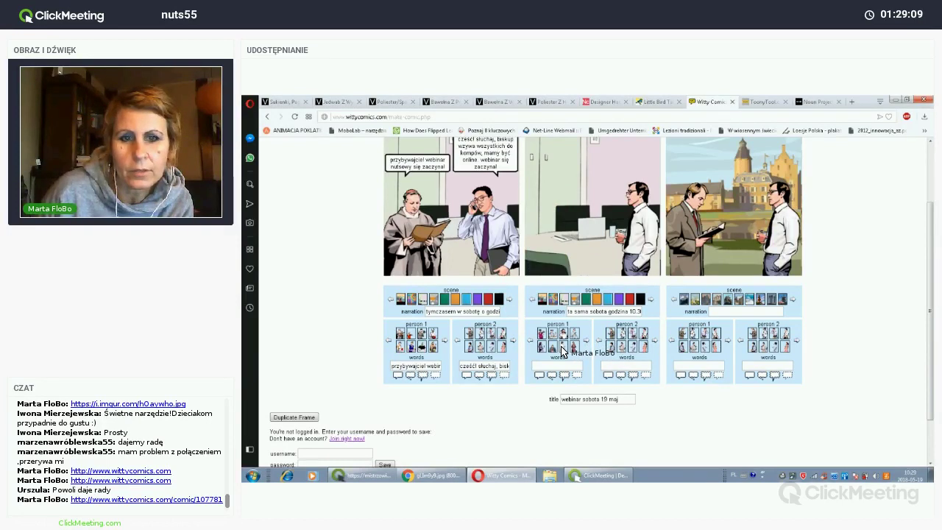
click(553, 347)
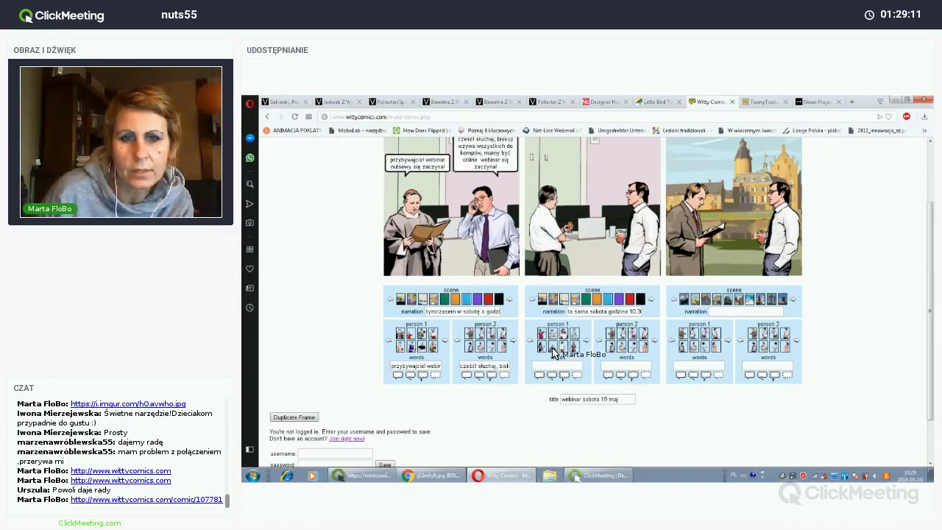
click(564, 334)
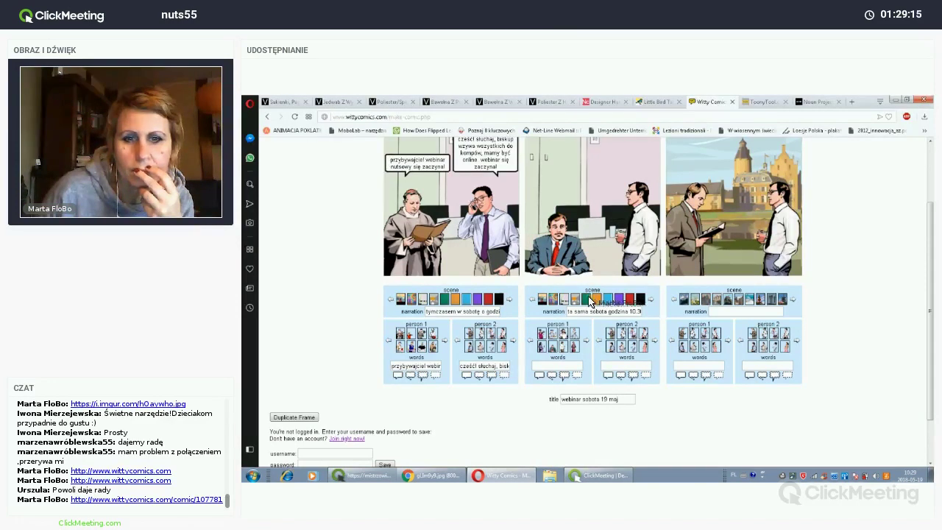
Step: Try a uniformed officer, an older man in suspenders, a soldier, a woman in a hat and a cowboy as person 1 in the second frame
scroll(581, 301, up, 1)
scroll(570, 366, up, 1)
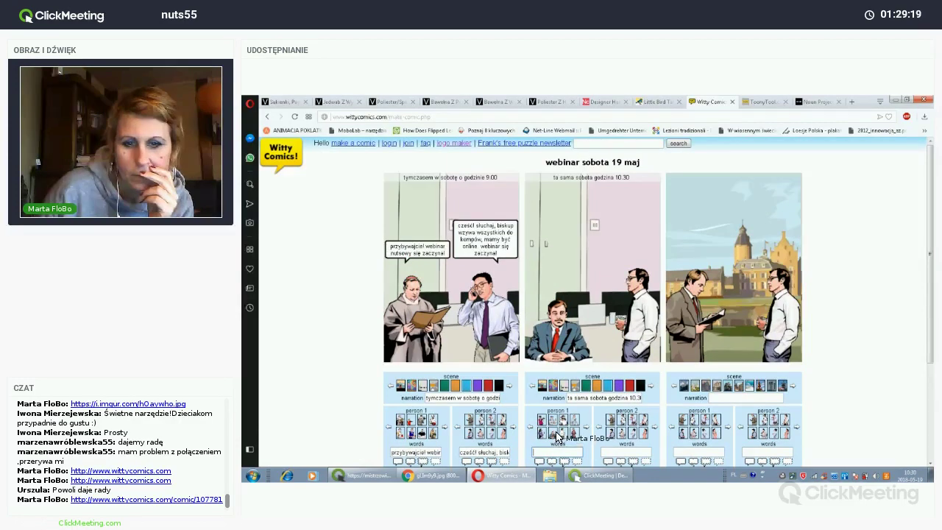
scroll(551, 421, down, 1)
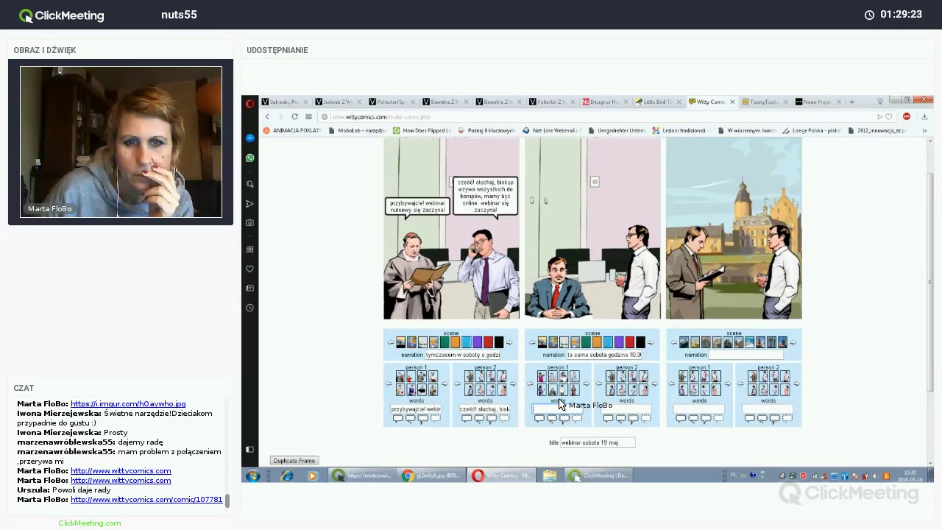
scroll(561, 403, up, 1)
scroll(546, 414, down, 1)
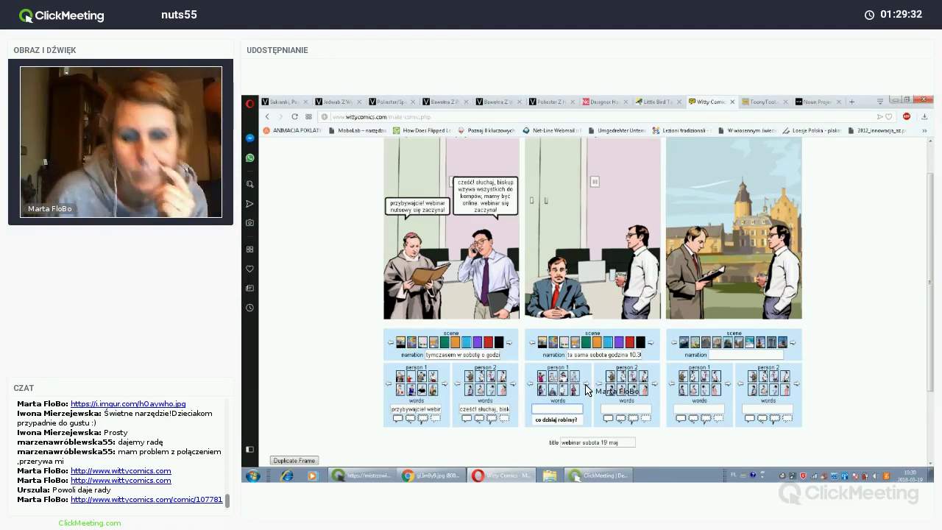
click(564, 389)
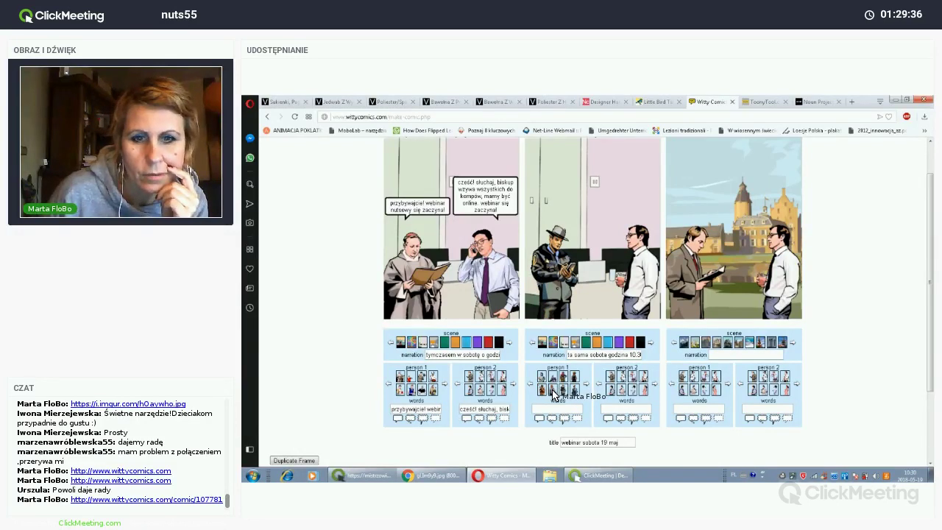
click(553, 391)
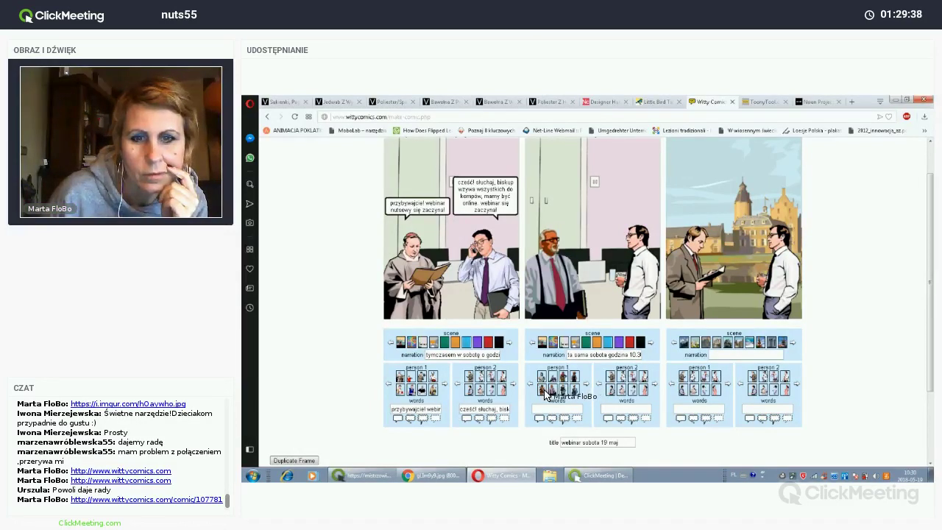
click(544, 391)
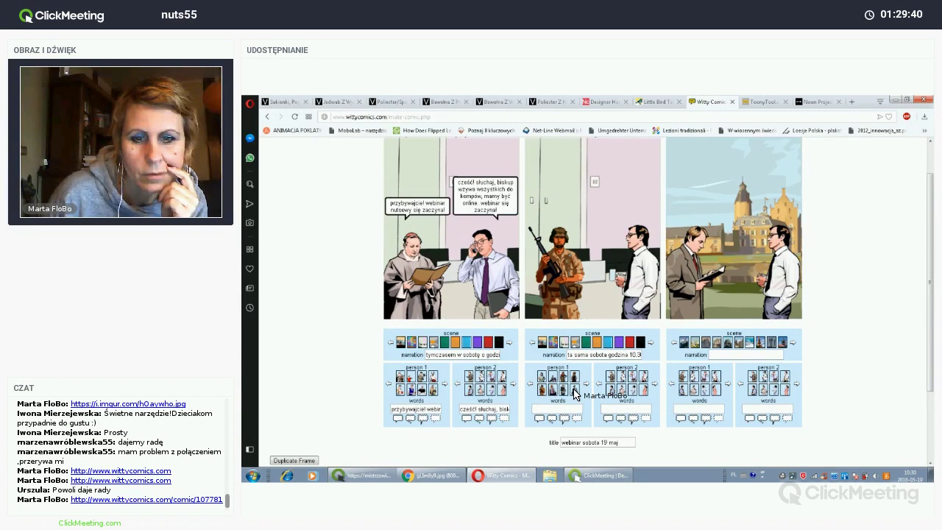
click(581, 389)
click(575, 378)
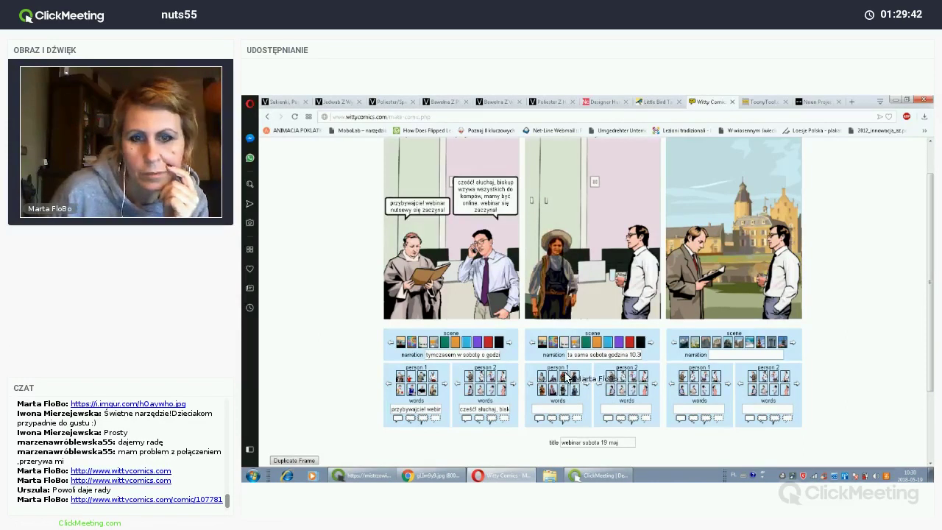
click(564, 377)
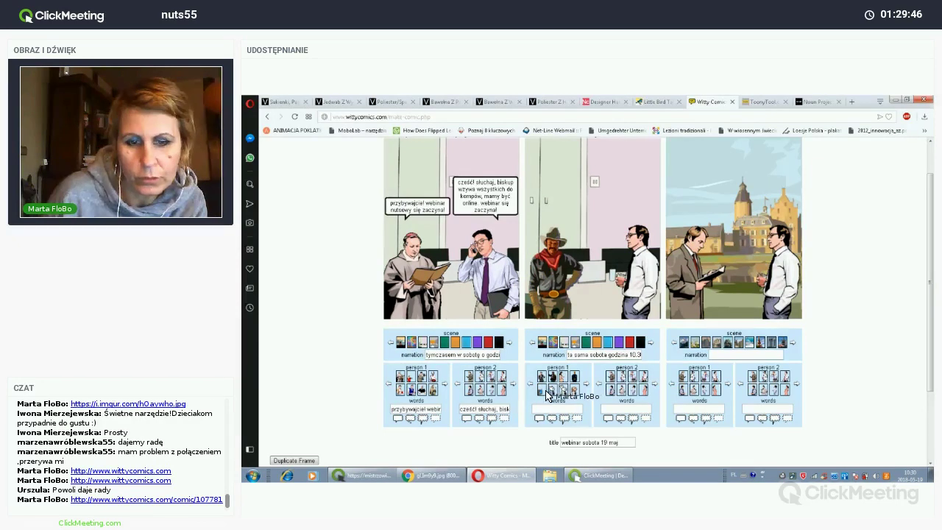
Step: Try non-human characters, including a computer, a cartoon dog and a ghost, as person 1 in the second frame
click(544, 391)
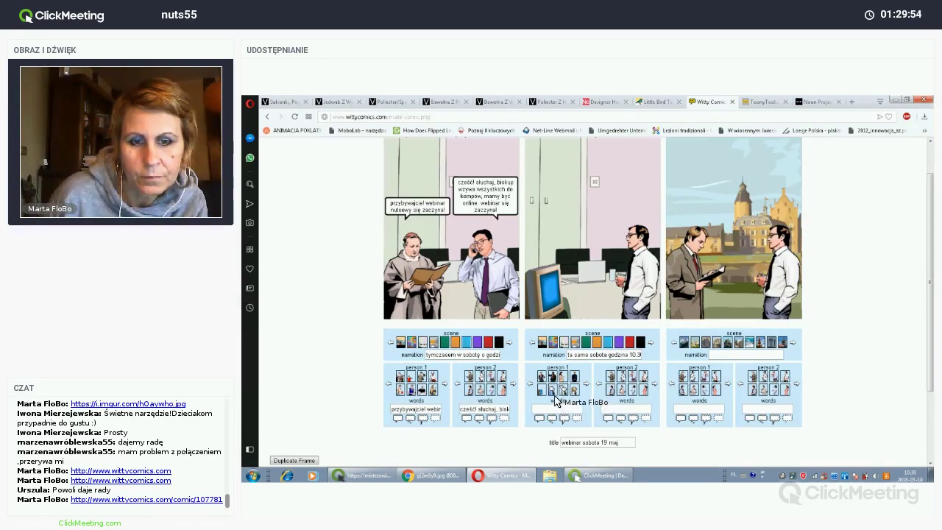
click(560, 392)
click(566, 392)
click(575, 392)
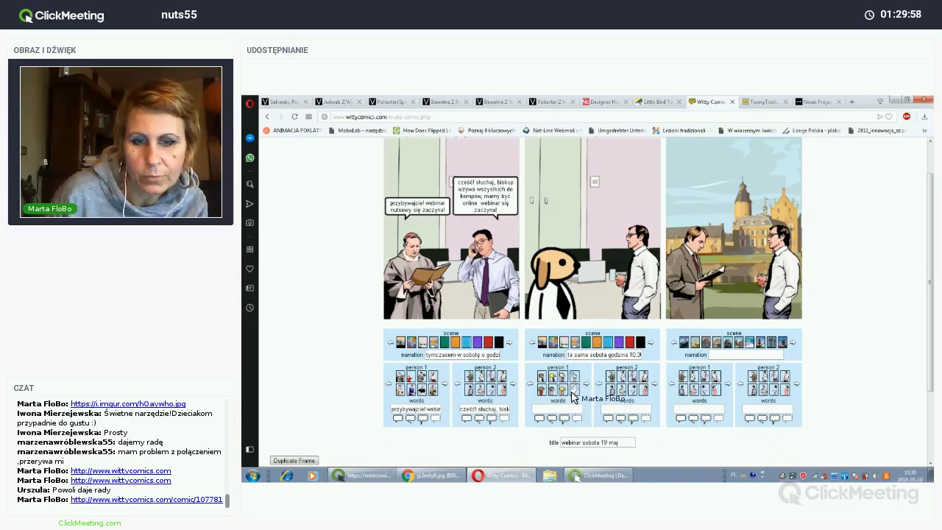
click(575, 393)
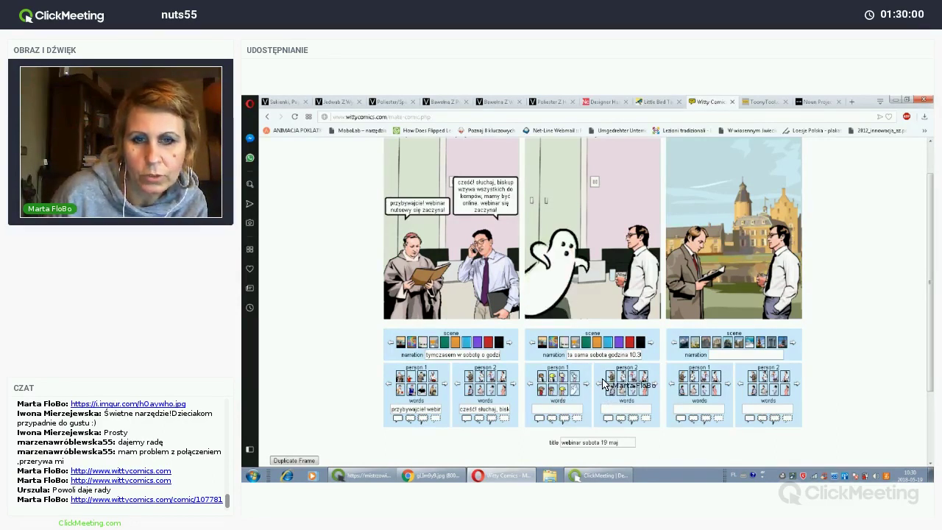
Step: Go through the office characters for person 1 in the second frame and choose the woman reading a sheet of paper
click(587, 387)
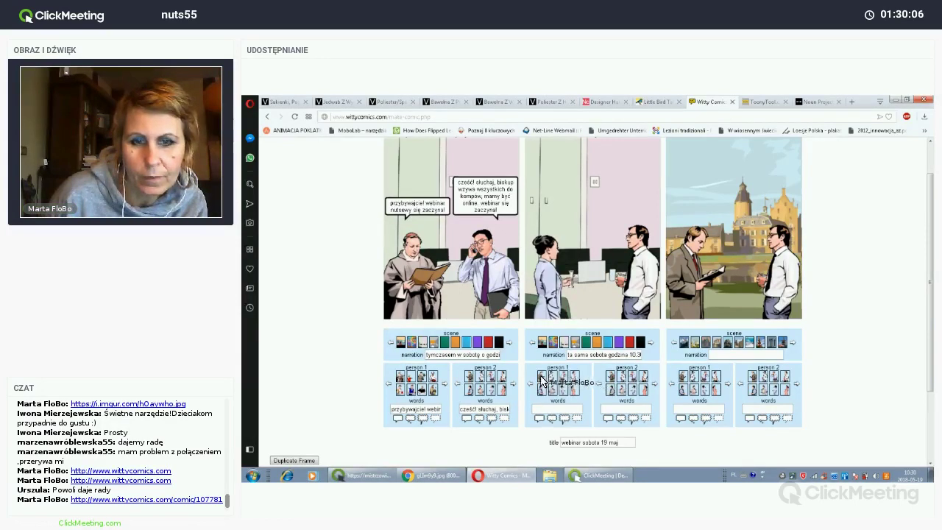
click(548, 379)
click(553, 378)
click(548, 383)
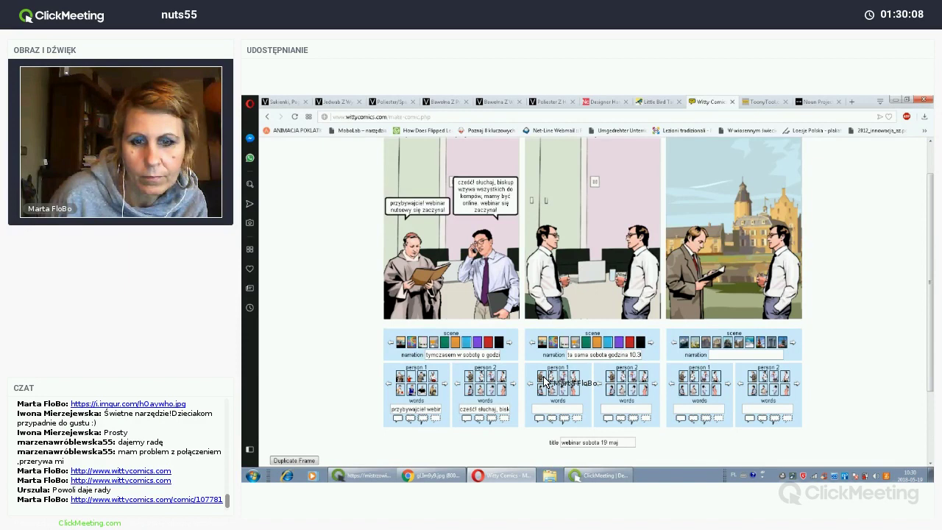
click(544, 390)
click(546, 377)
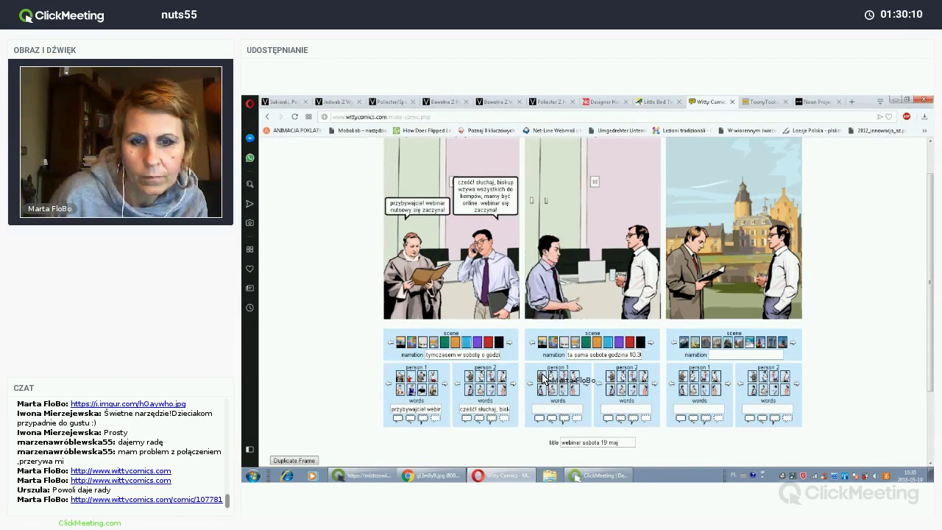
click(555, 391)
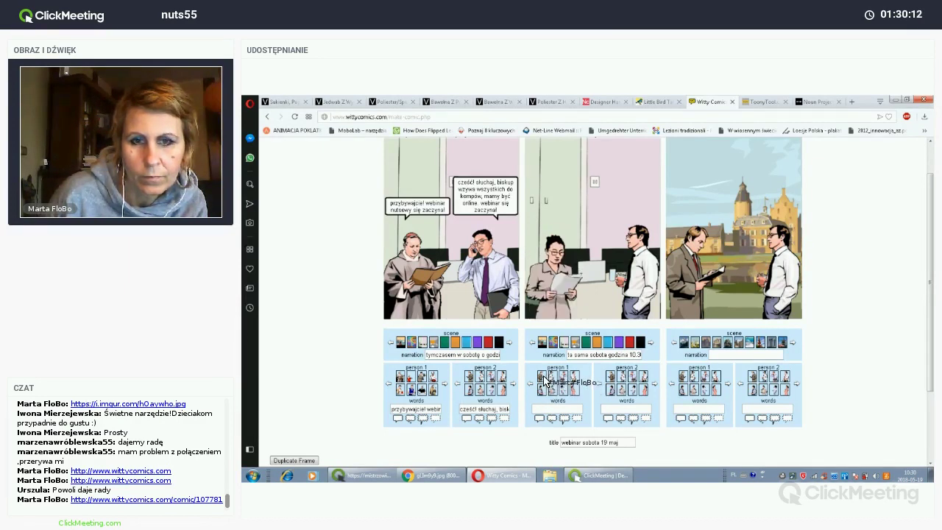
Step: Set person 1's words in the second frame to "ToonyTool już mam obczajone, teraz Witty Comics na tapecie...a jak u Ciebie?"
click(558, 411)
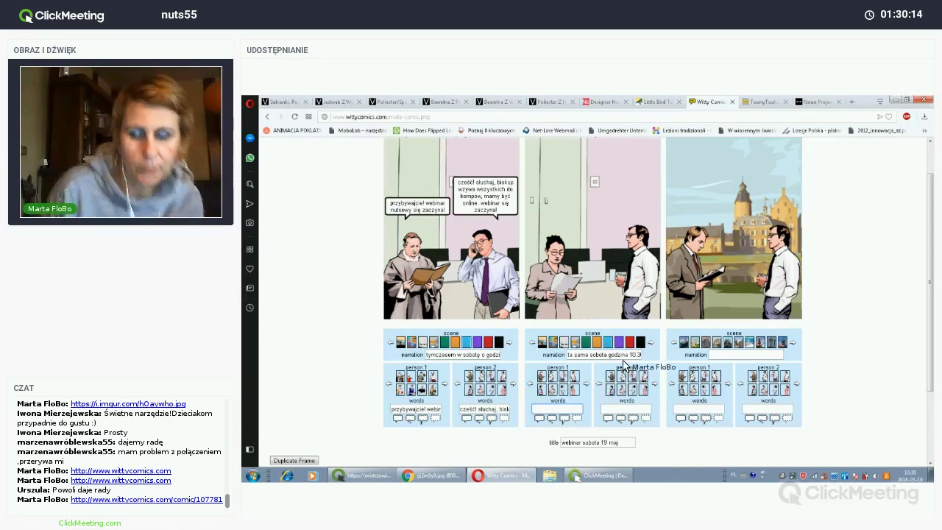
text(oo)
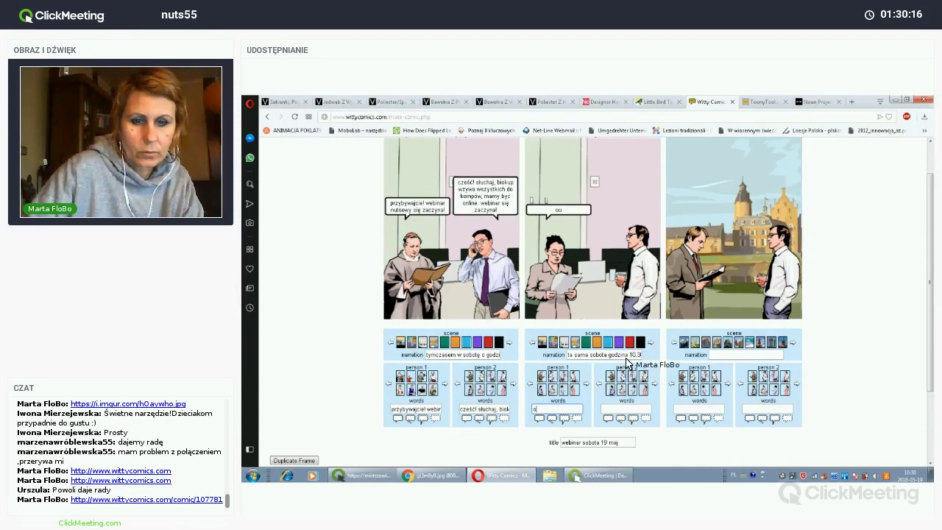
key(BackSpace)
key(BackSpace)
text(Toony)
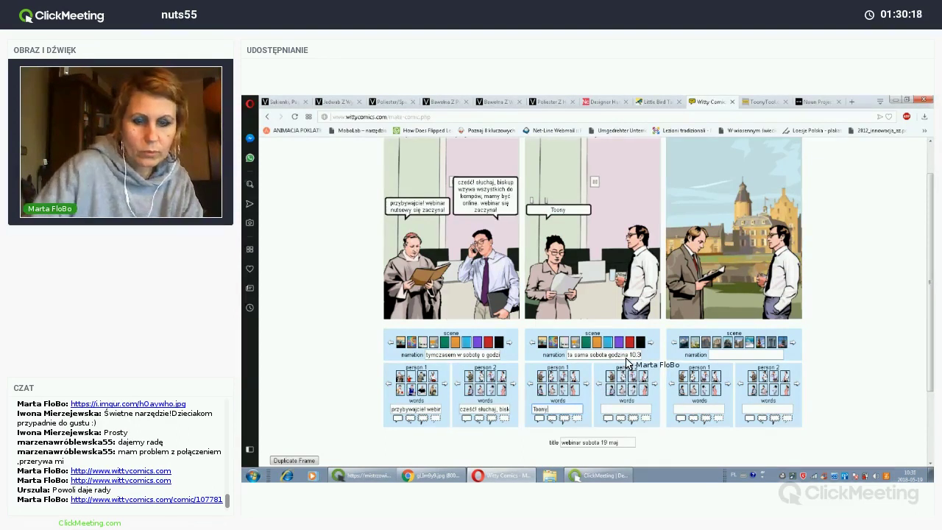
key(BackSpace)
key(BackSpace)
key(BackSpace)
key(BackSpace)
key(BackSpace)
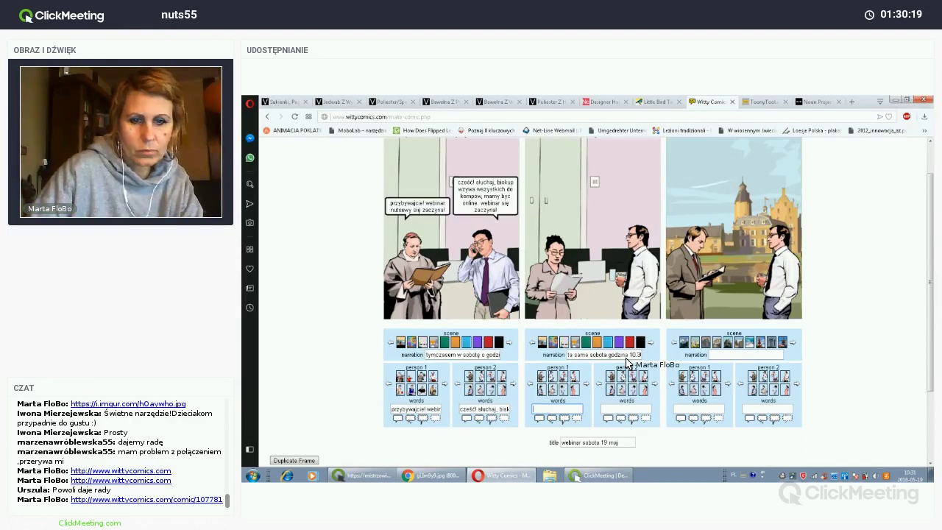
text(ToonyTool już)
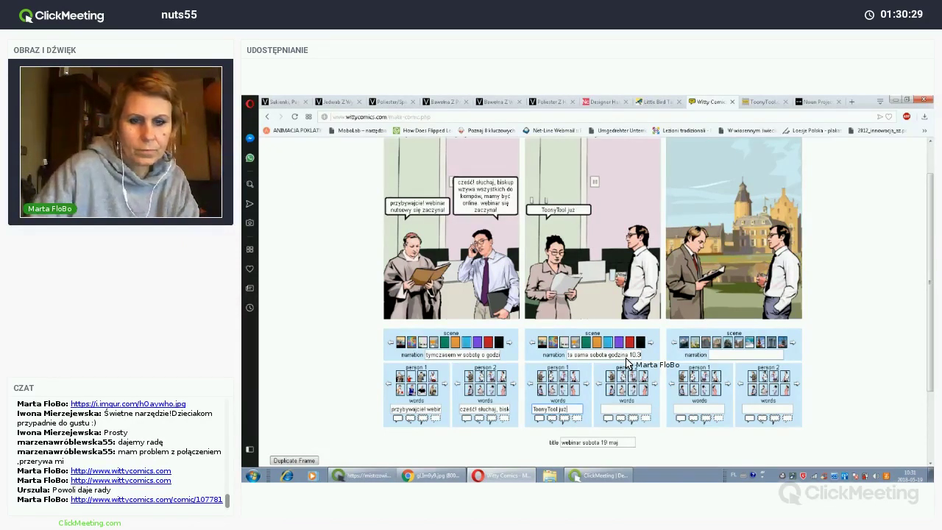
text(mam obcza)
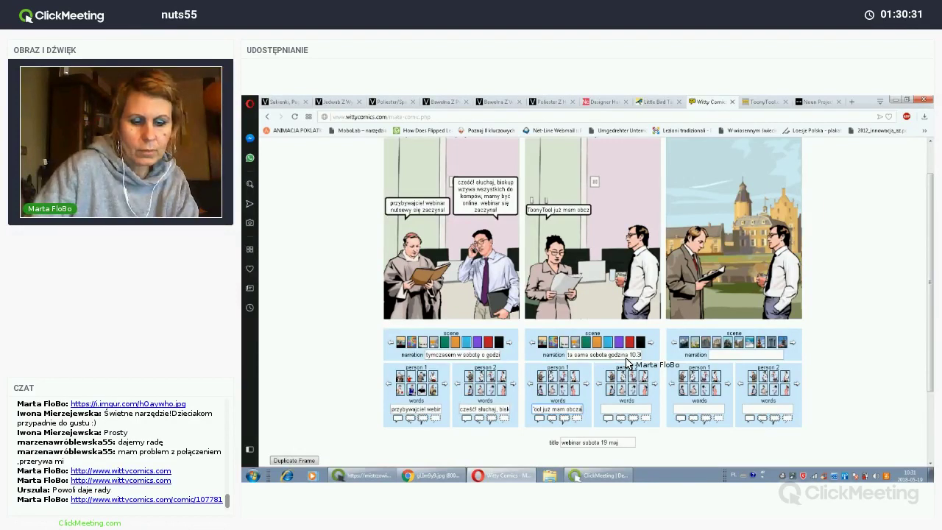
text(jone, ter)
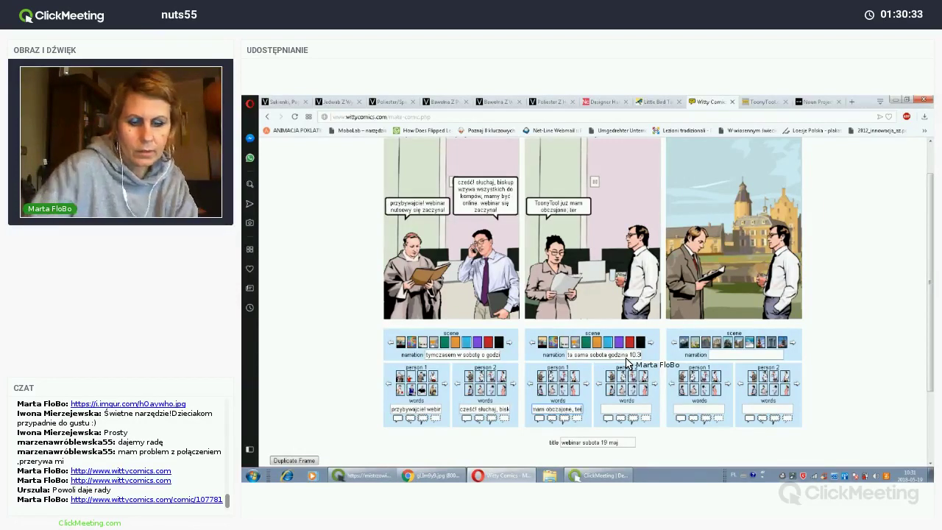
text(az Wi)
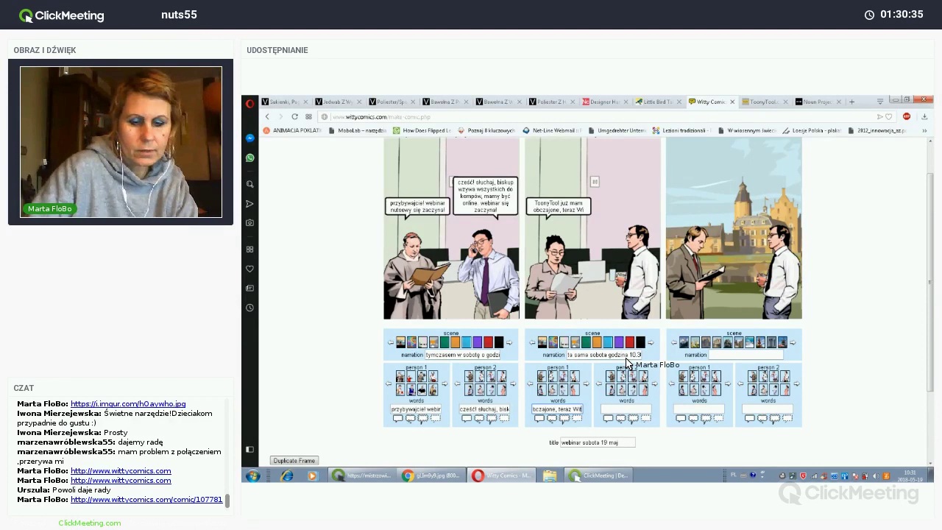
text(tty Comics)
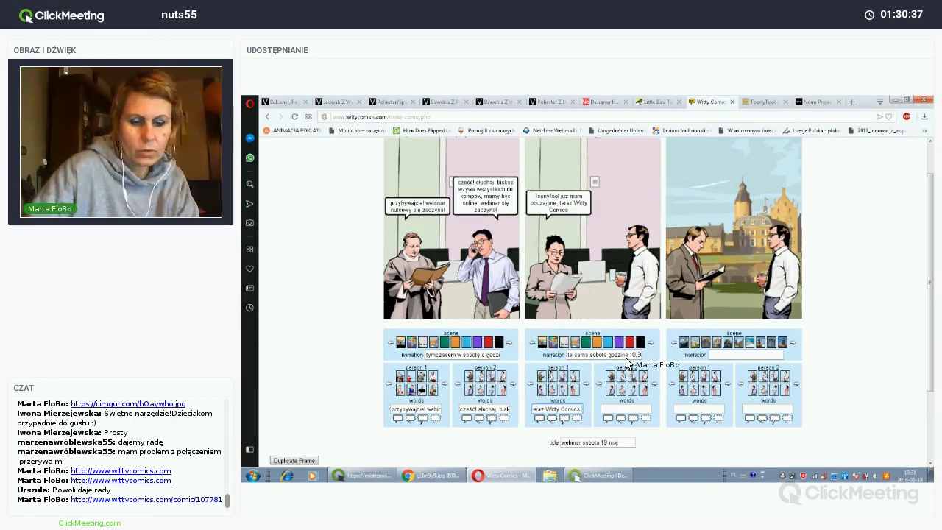
text( na tapecie)
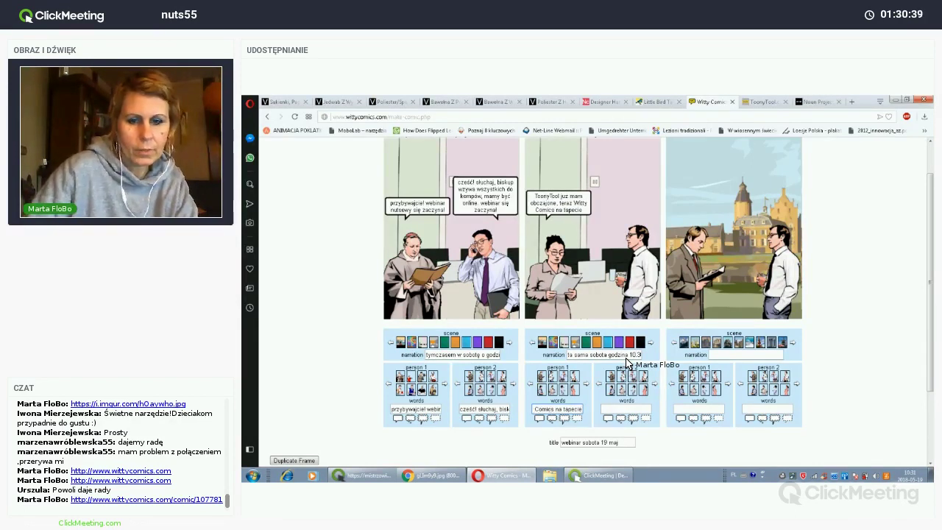
text(... a jak)
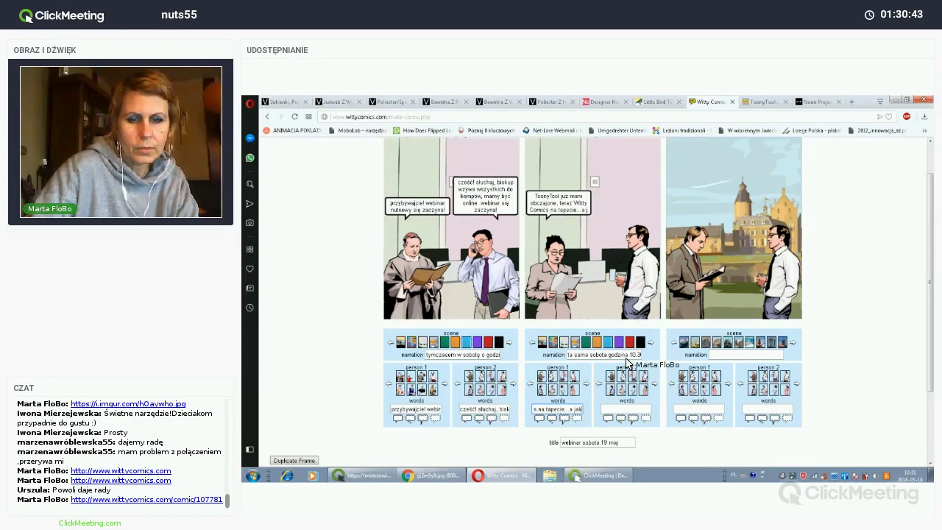
text( u Ciebie?)
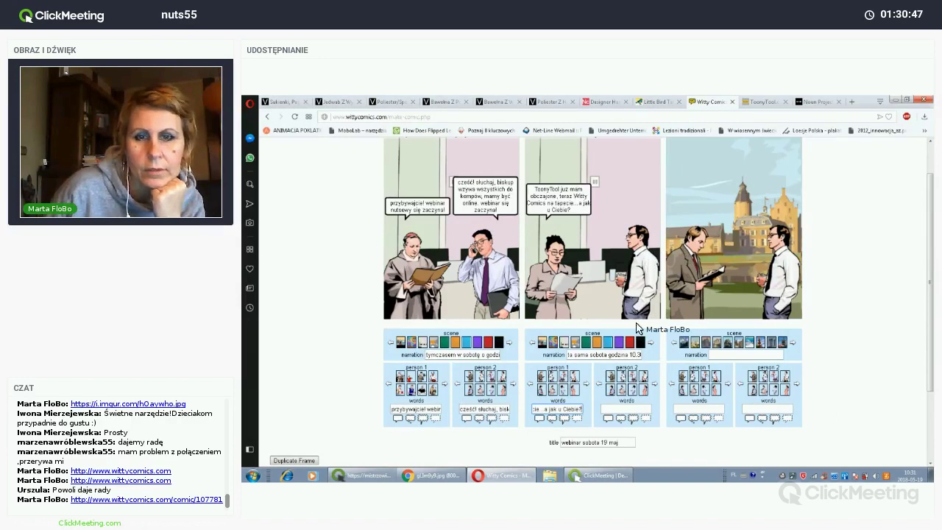
Step: Set person 2's words in the second frame to "ja wiem, skąd legalnie pobierać zdjęcia."
click(626, 408)
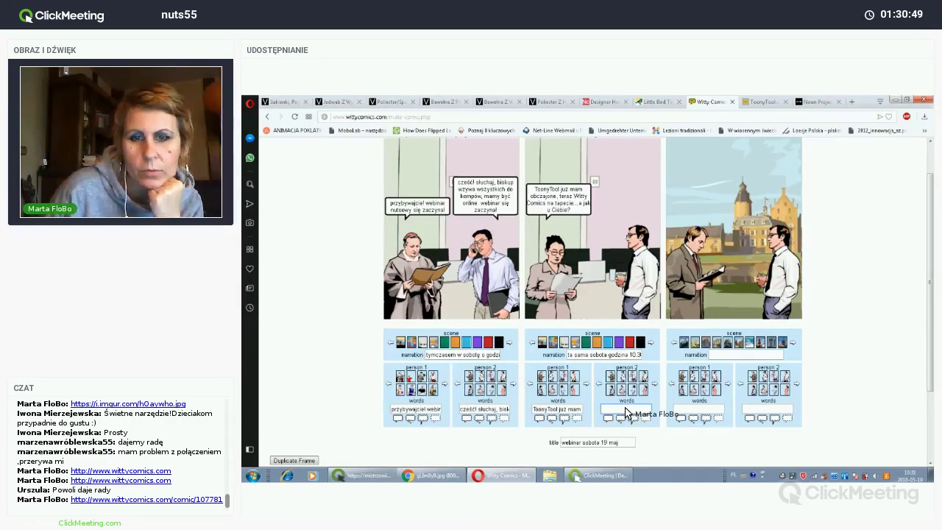
text(ja)
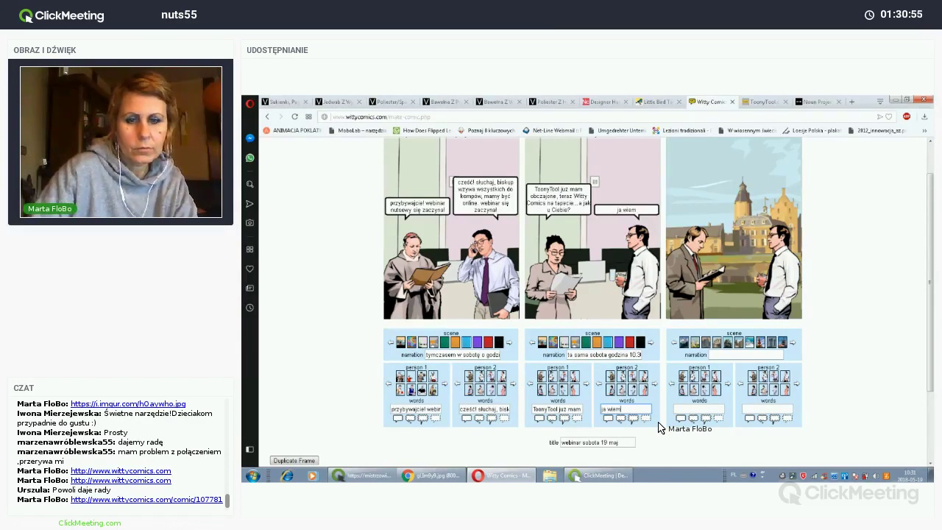
text(wiem, skąd czer)
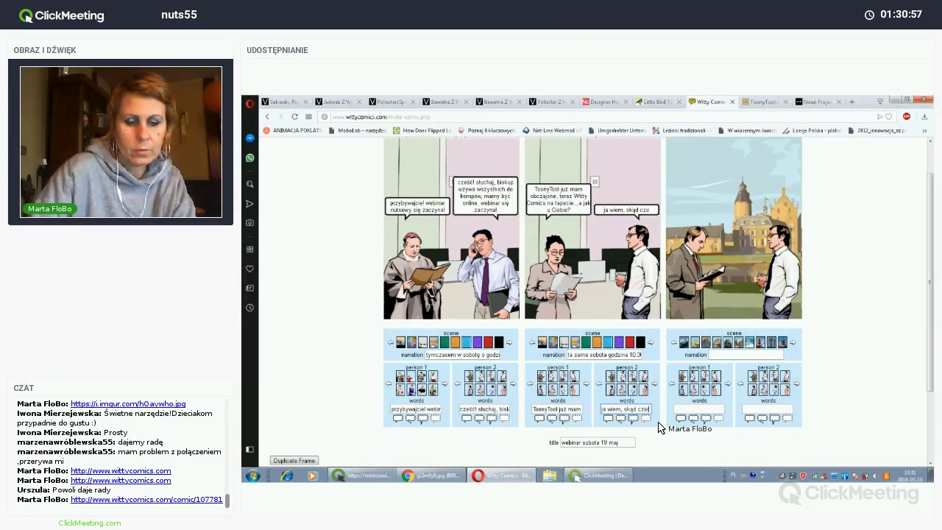
key(BackSpace)
key(BackSpace)
key(BackSpace)
key(BackSpace)
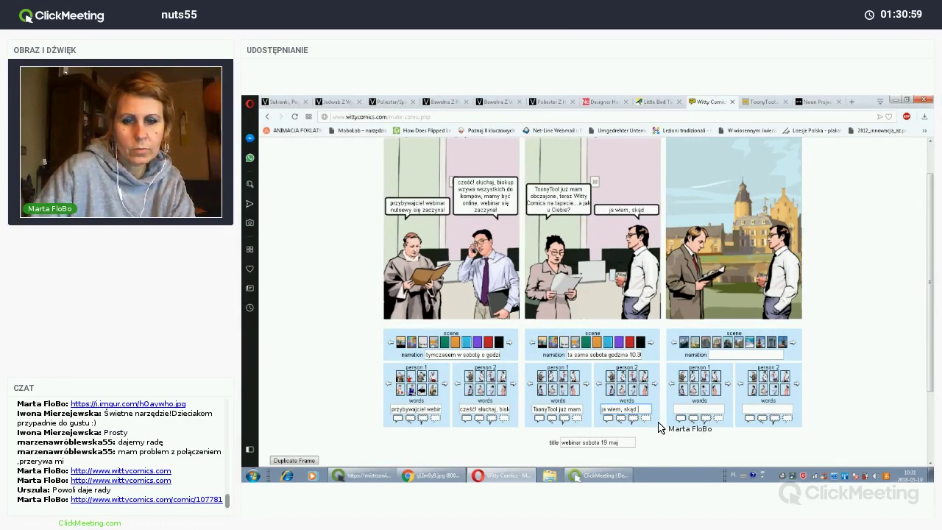
text(legalnie)
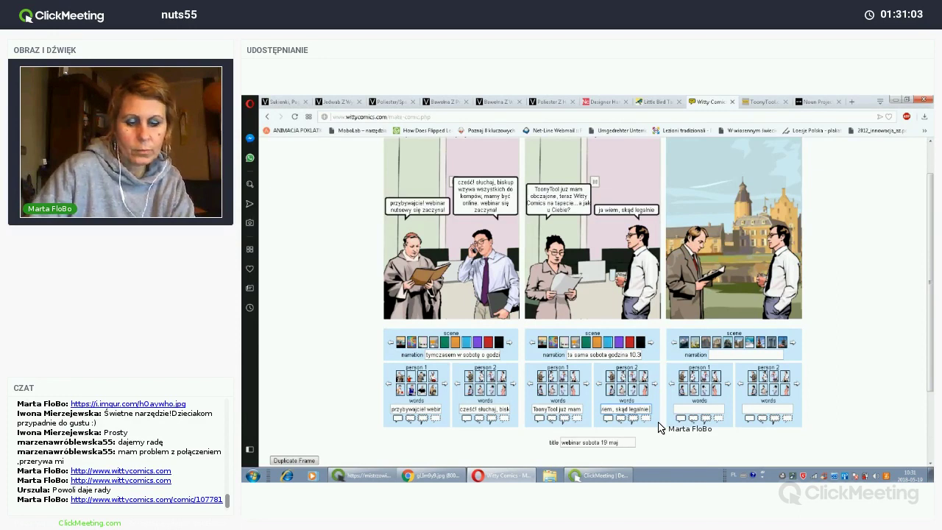
text( pobierać zdjęcia)
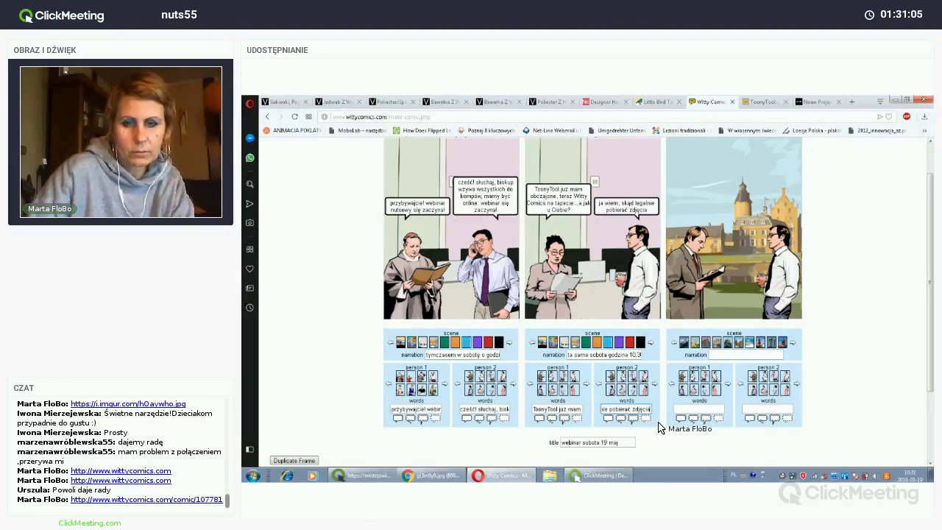
text(.)
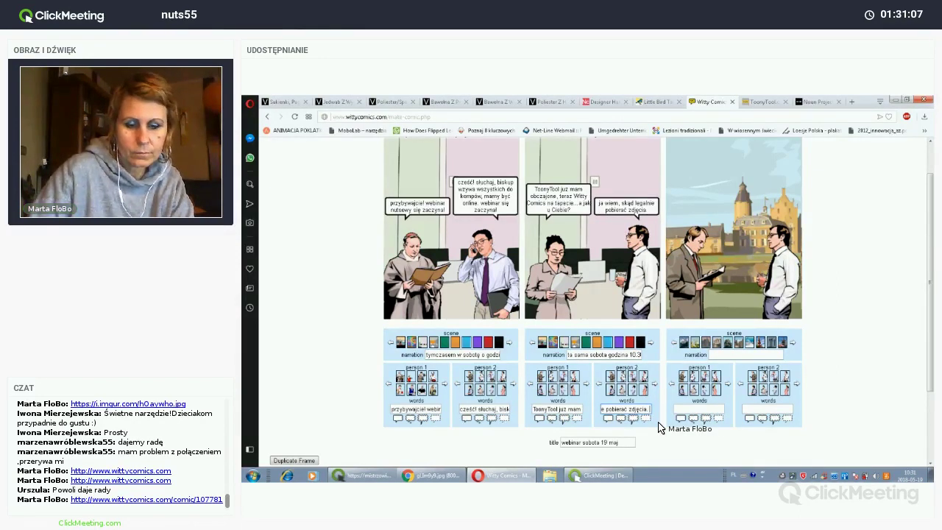
Step: Extend person 2's words in the second frame with "Teraz mogę się wyluzować... napijesz się czegoś?"
text( Teraz mo)
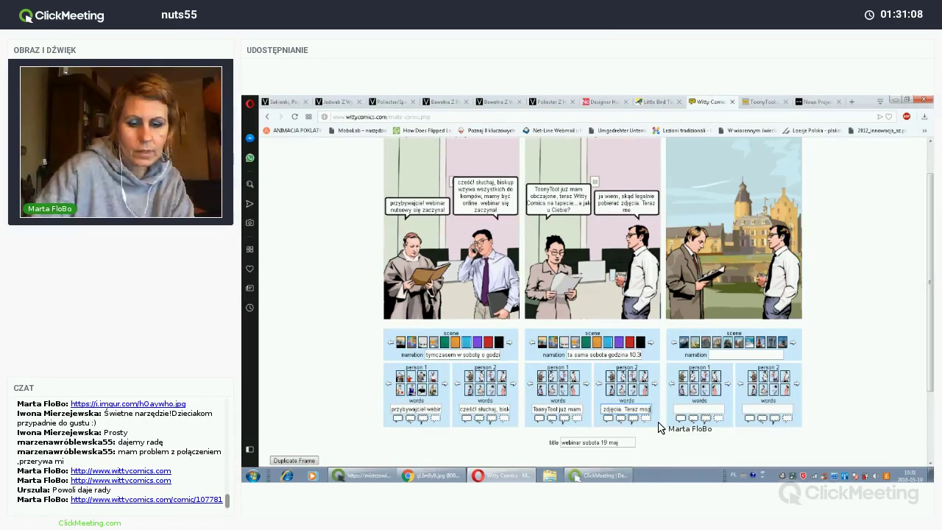
text(gę)
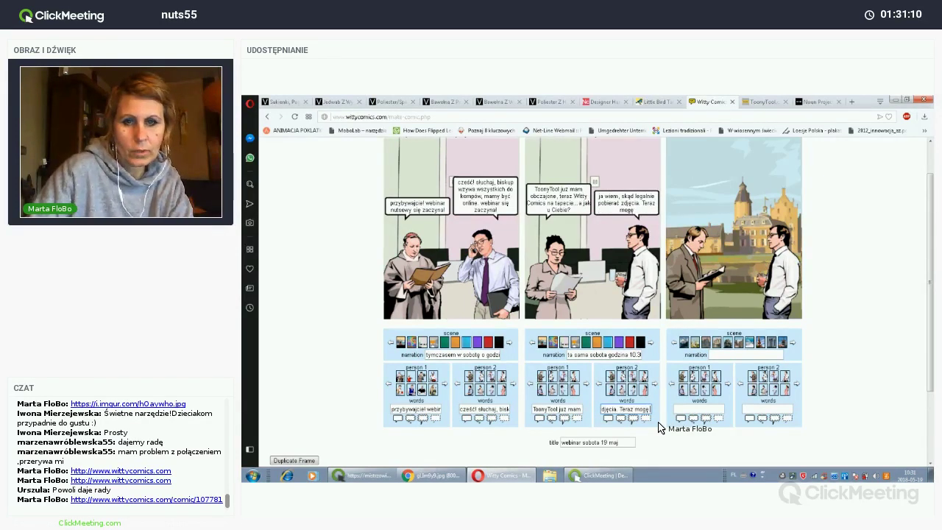
text( się w)
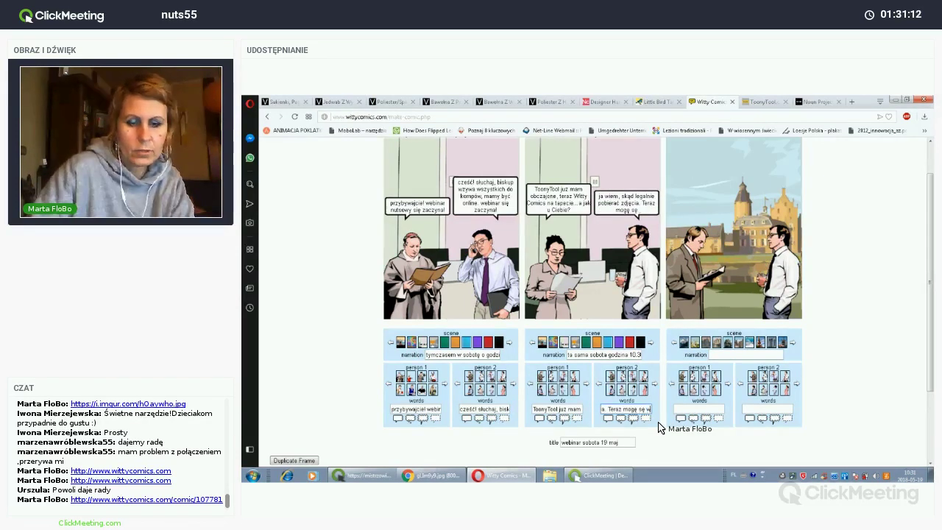
text(yluzować...)
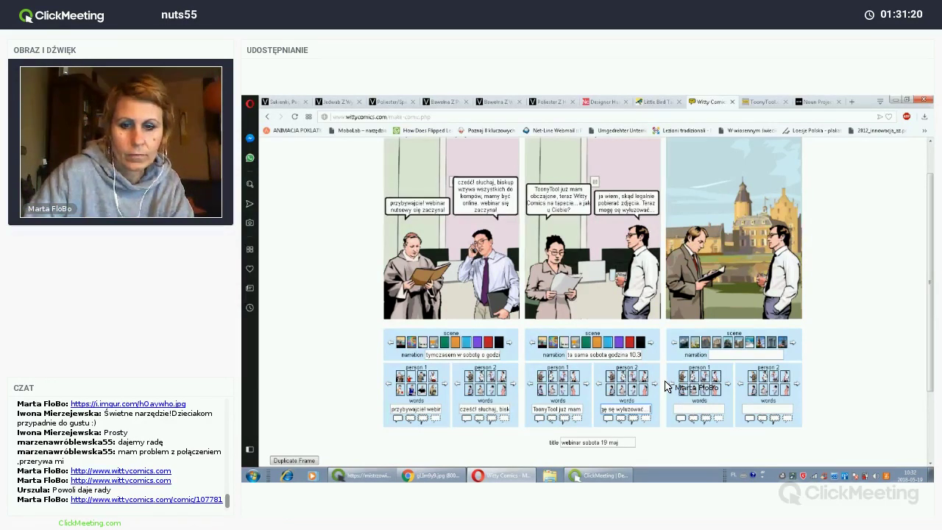
text(n)
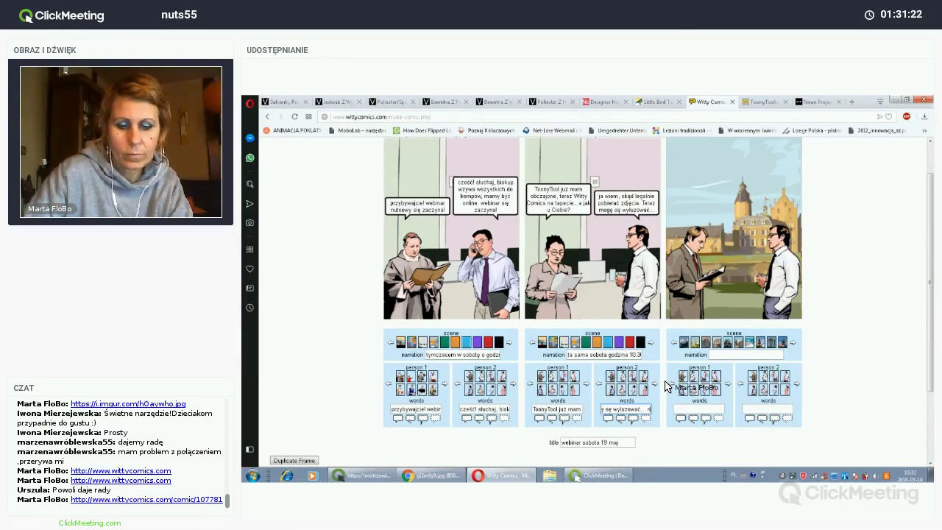
text(apijesz się)
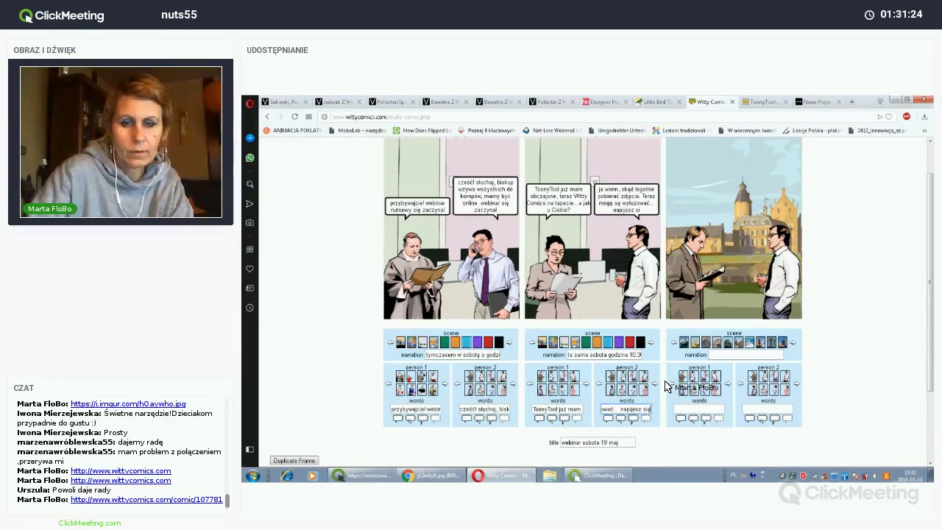
text( czegoś?)
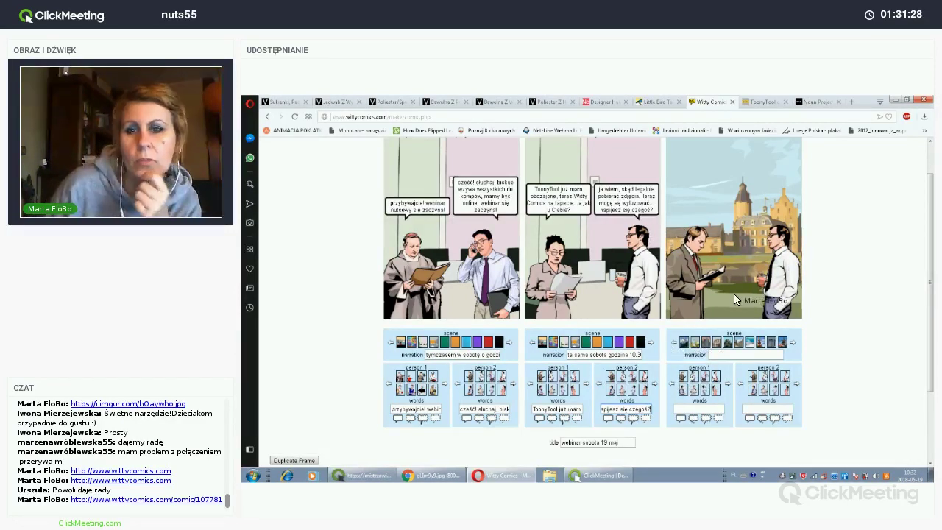
Step: Go through the third frame's scenes, trying the church, and choose the grey meeting room with the orange wall
scroll(726, 376, up, 1)
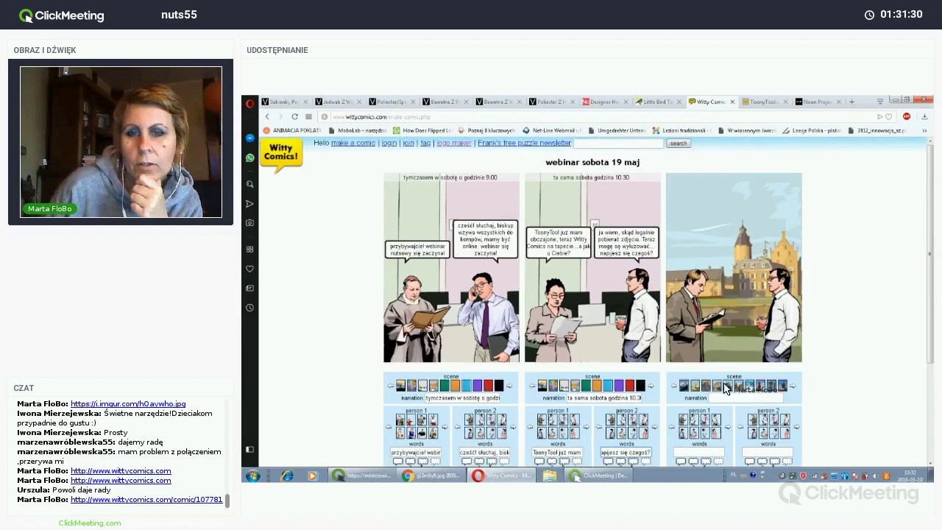
click(720, 397)
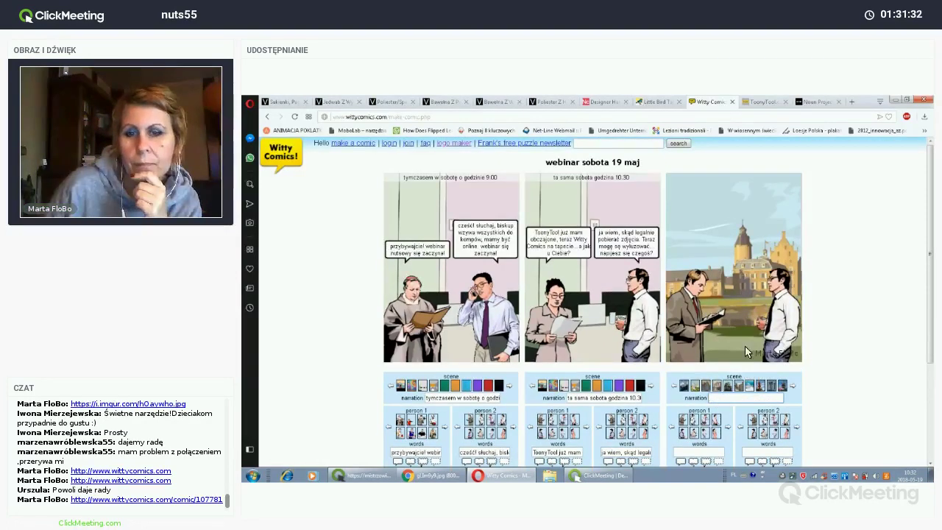
click(793, 390)
click(793, 390)
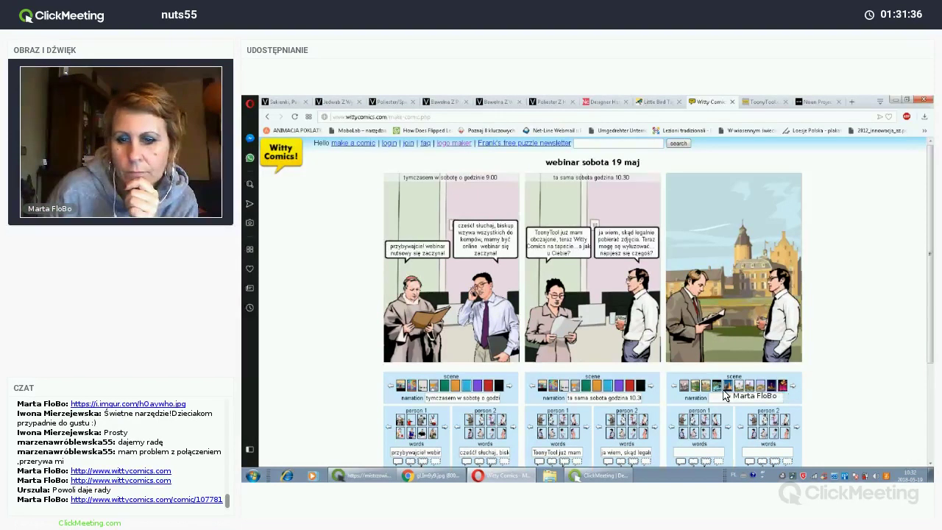
click(728, 386)
click(737, 387)
click(748, 387)
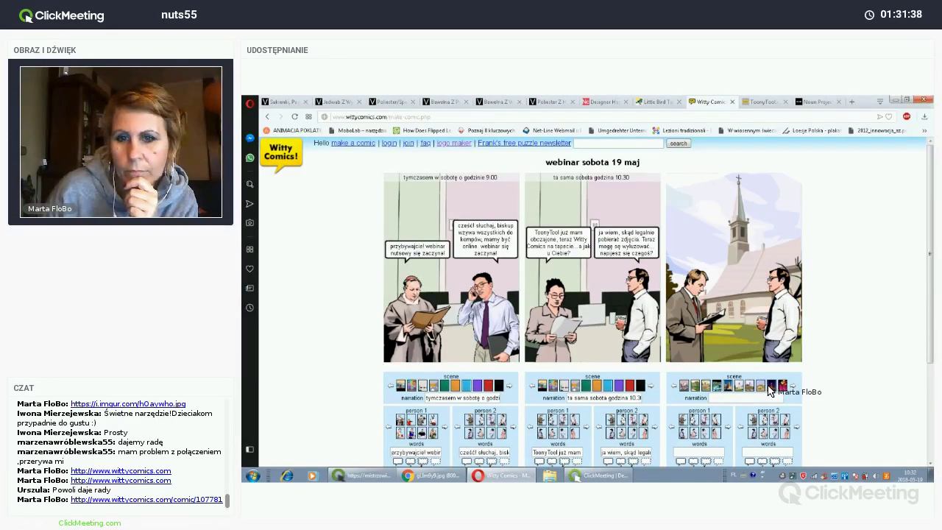
click(792, 391)
click(793, 390)
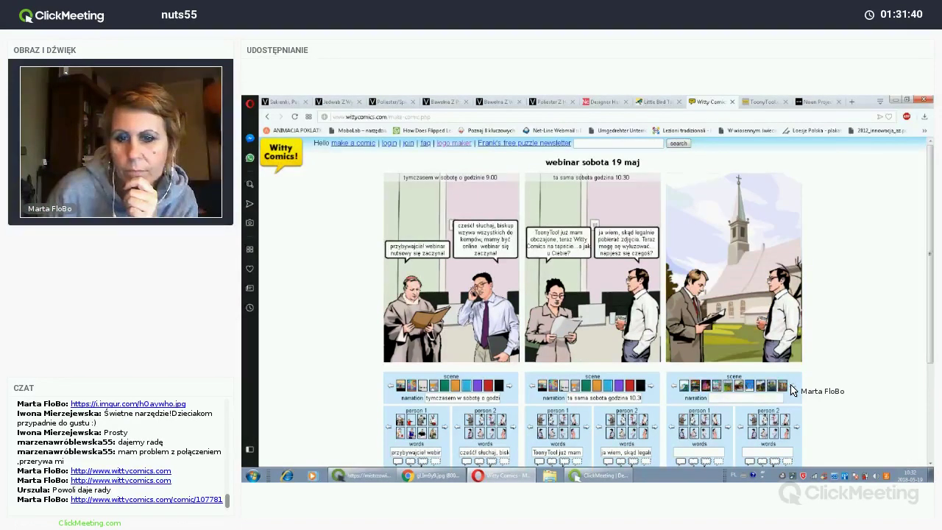
click(793, 390)
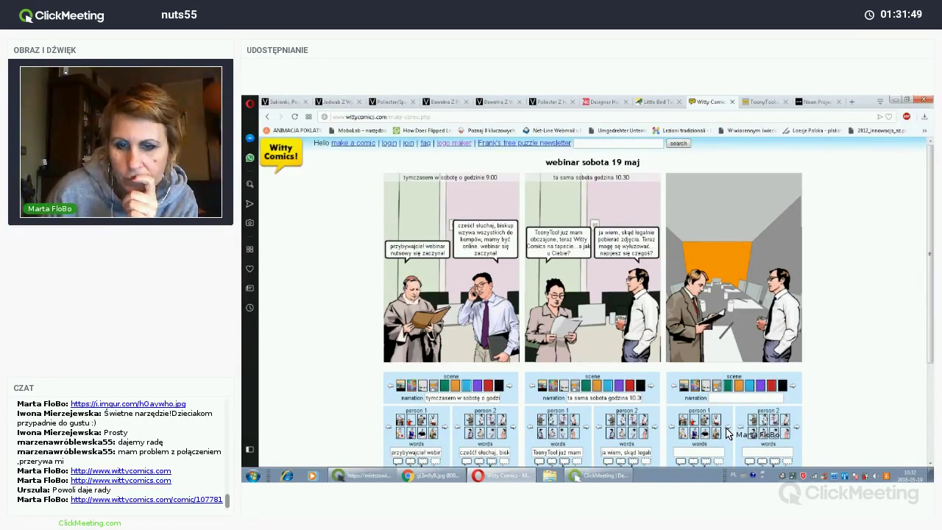
Step: Choose the seated man in a suit as person 1 in the third frame and enter his words "za chwilę nastąpi prezentacja poznanych narzędzi"
click(706, 435)
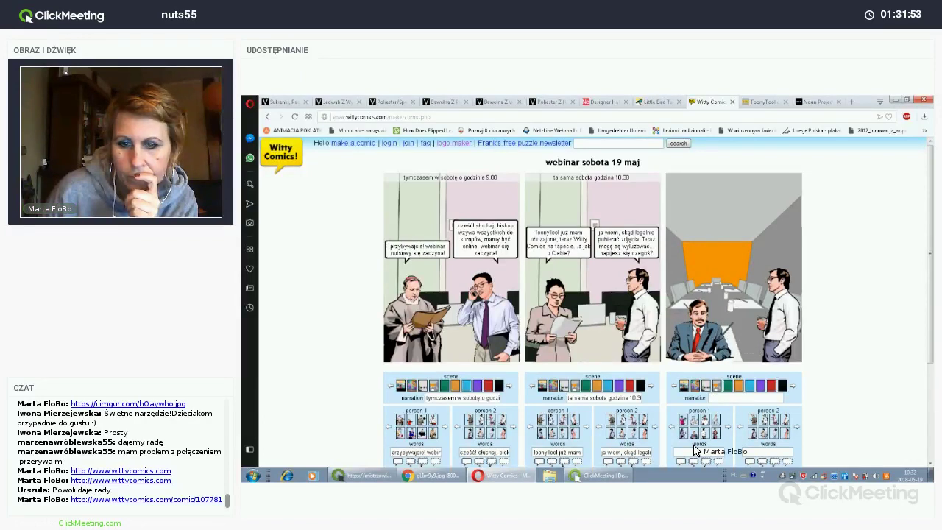
click(693, 451)
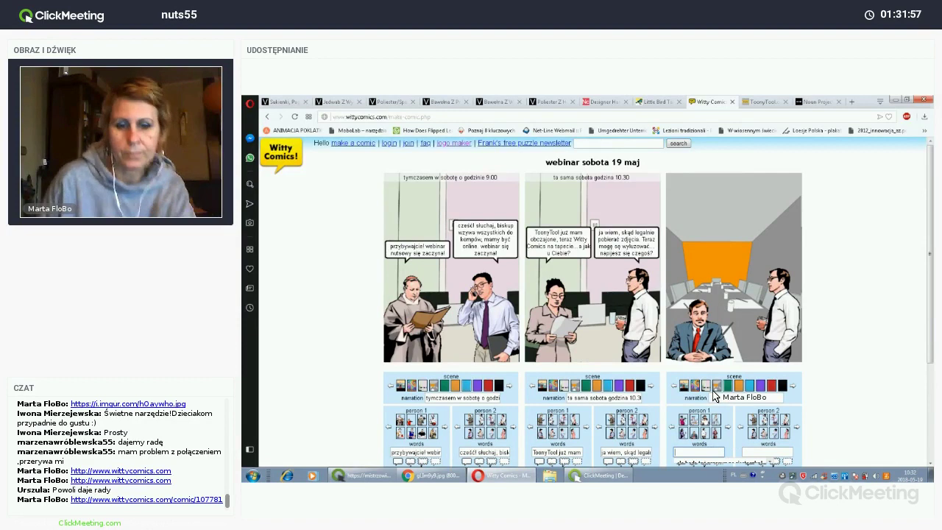
text(za chwilę na)
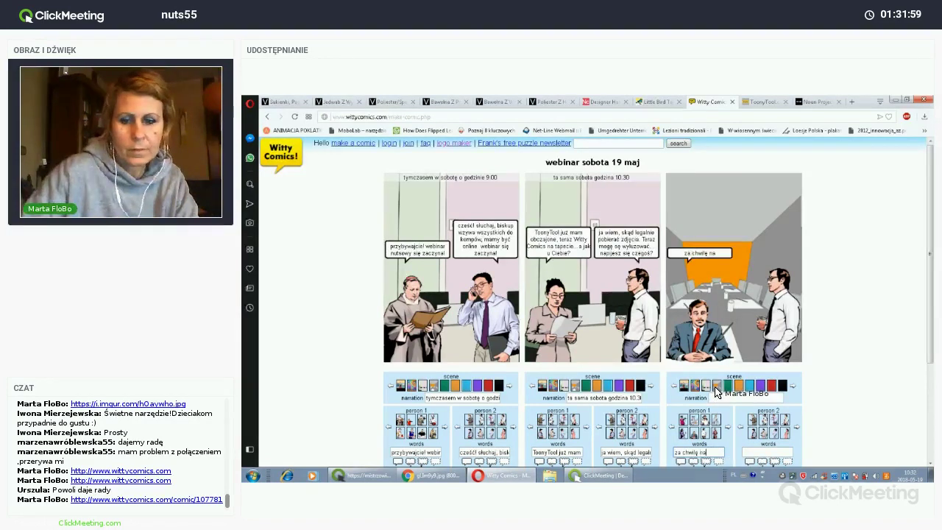
text(stąpi)
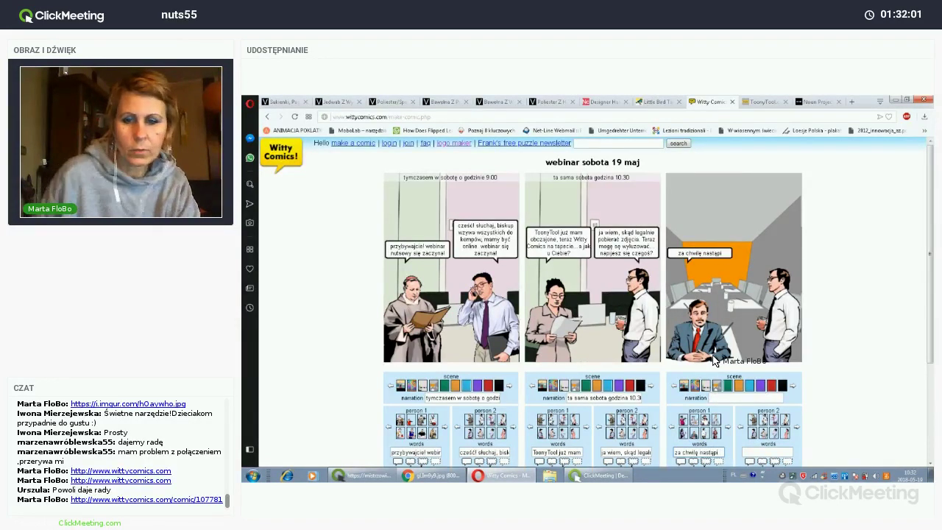
scroll(686, 357, down, 1)
text(prez)
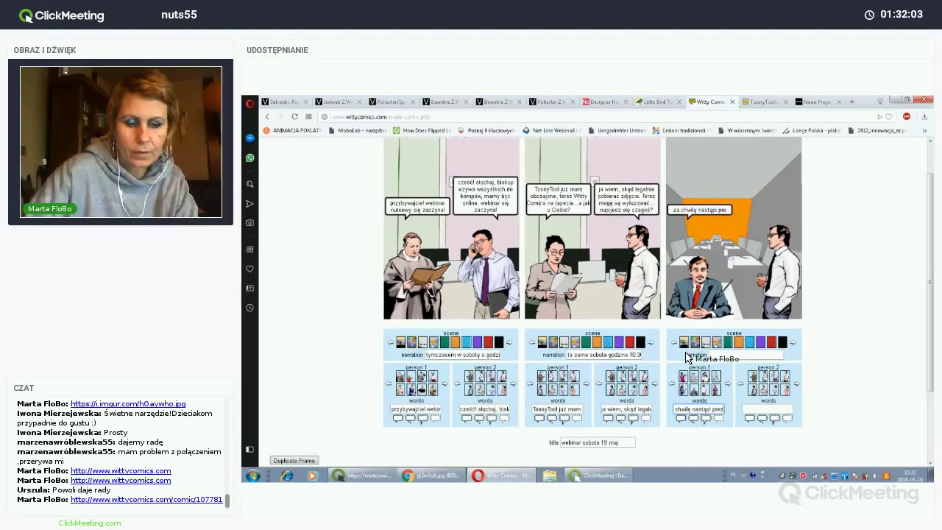
text(entacja poznanych)
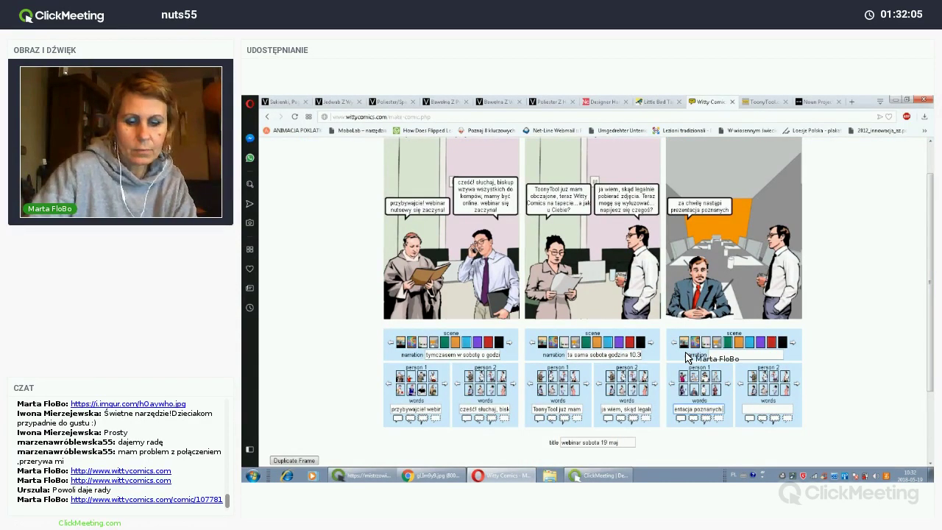
text( narzędzi)
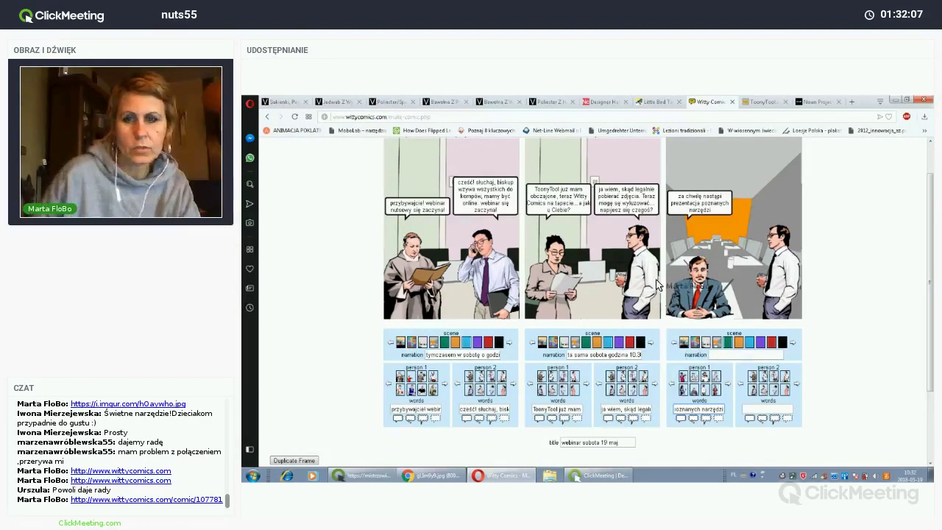
Step: Extend person 1's words in the third frame with "- zostańcie Państwo z nami. Czas na przerwę!"
click(714, 215)
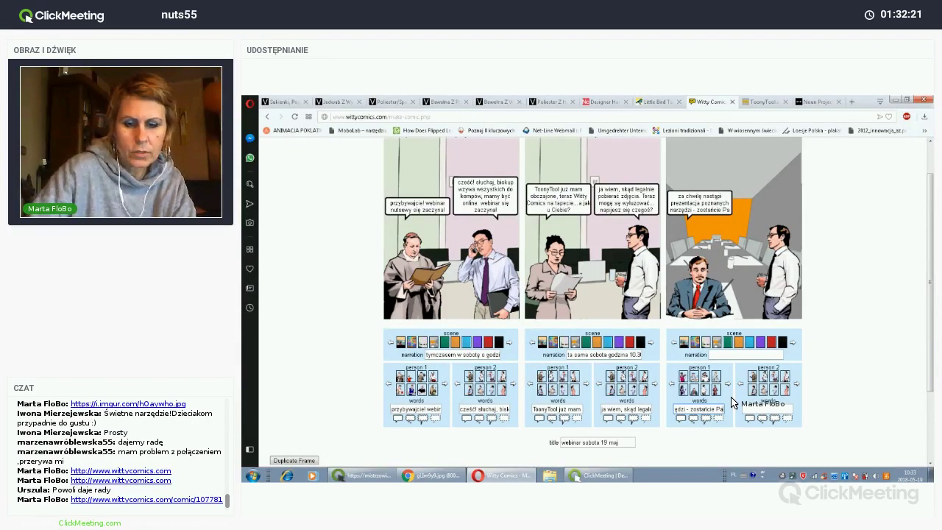
text(ństw)
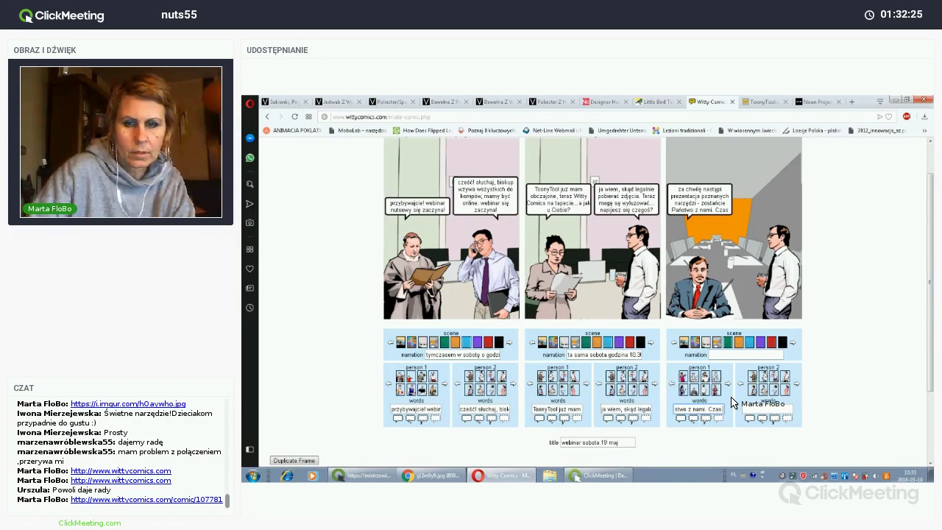
text(rze)
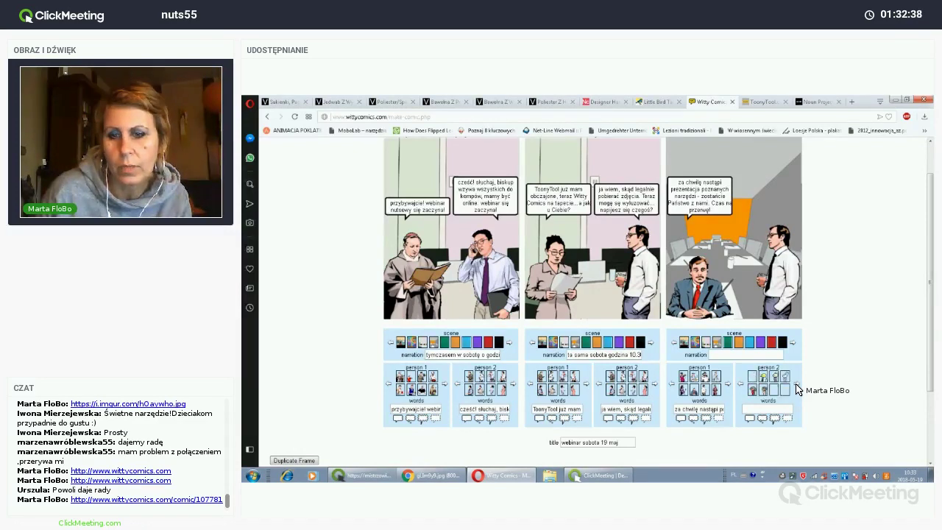
Step: Remove person 2 from the third frame by choosing the empty character, and look over the whole comic
click(769, 383)
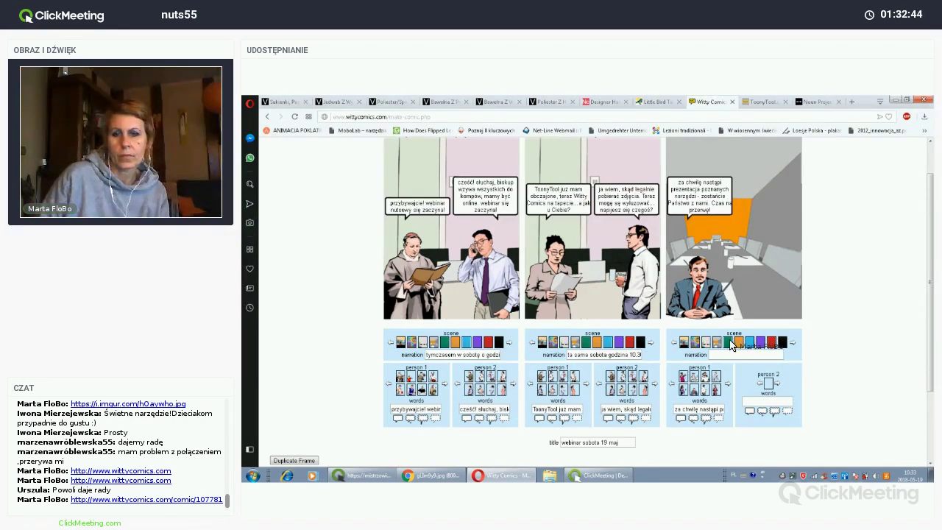
scroll(732, 346, up, 1)
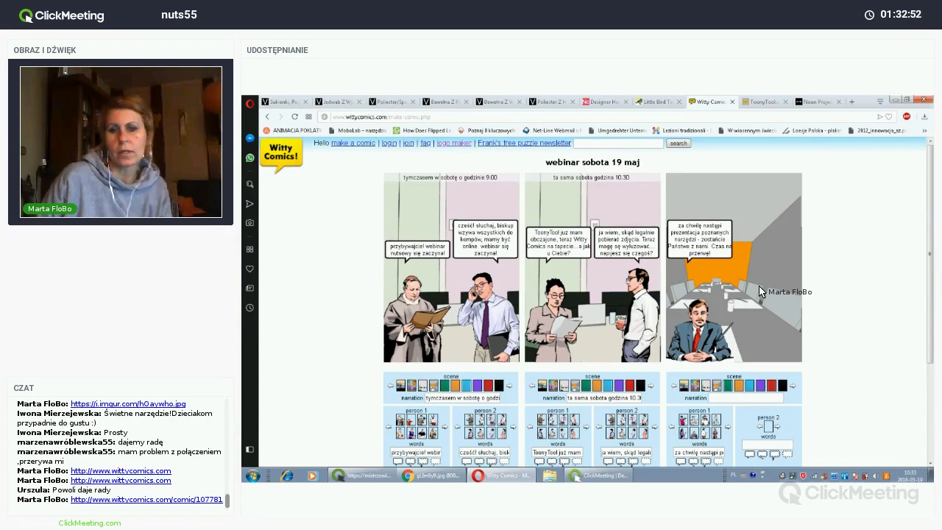
scroll(758, 283, down, 1)
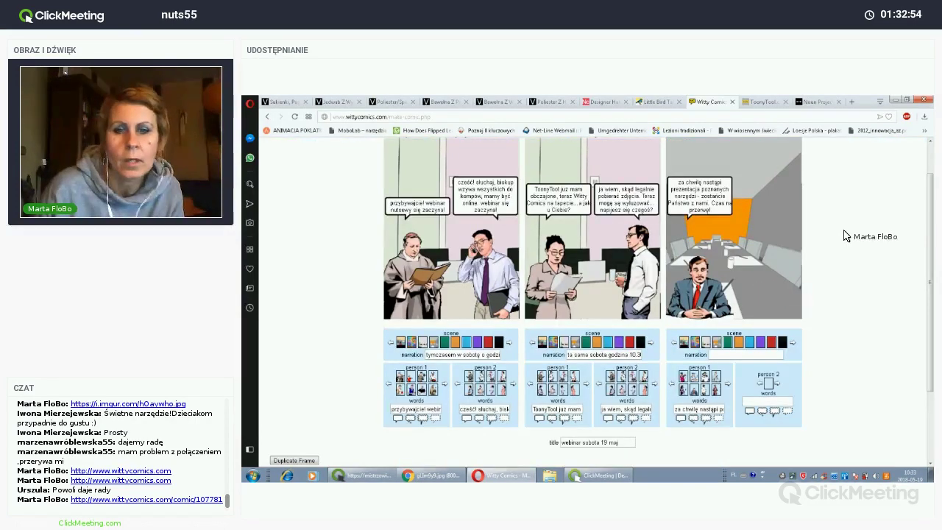
scroll(871, 231, up, 1)
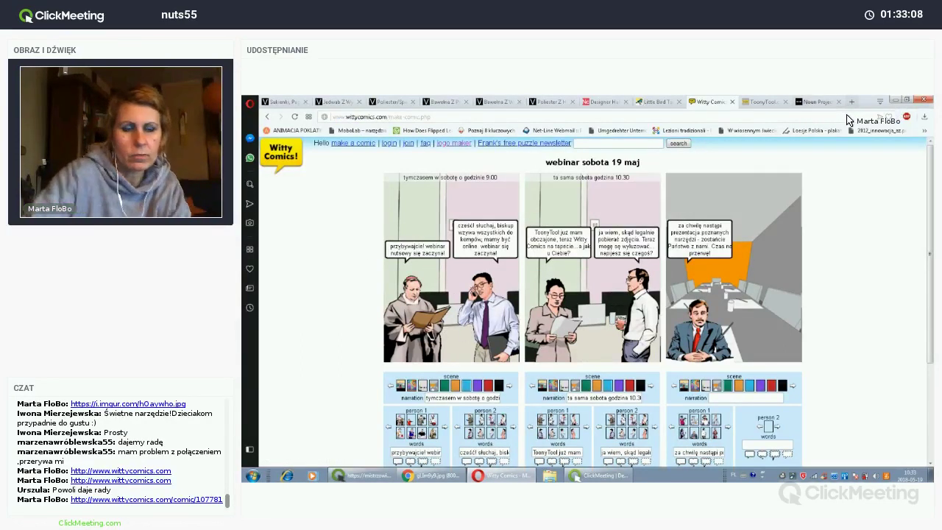
Step: Open Gmail in a new browser tab and show the spam folder
key(ctrl+t)
text(gmail.com)
key(Return)
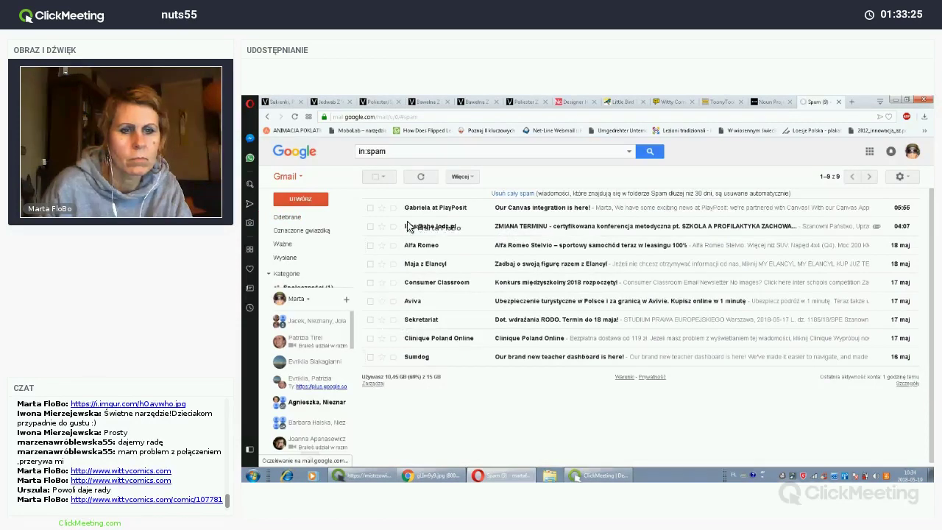
Step: Go to the o2.pl website in place of the Gmail spam folder
click(490, 117)
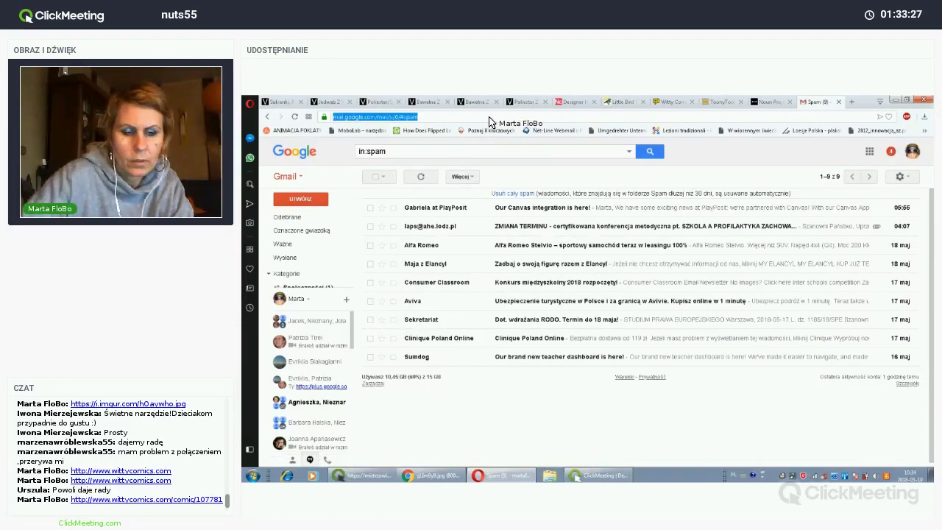
text(o2.pl)
key(Return)
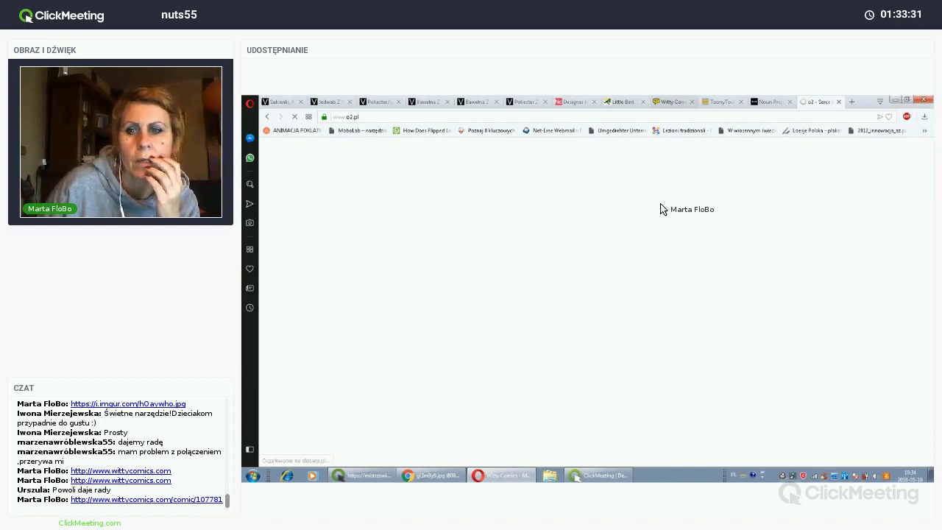
Step: Capture the finished comic on the Witty Comics page and paste the screenshot into a new Paint picture
key(ctrl+Tab)
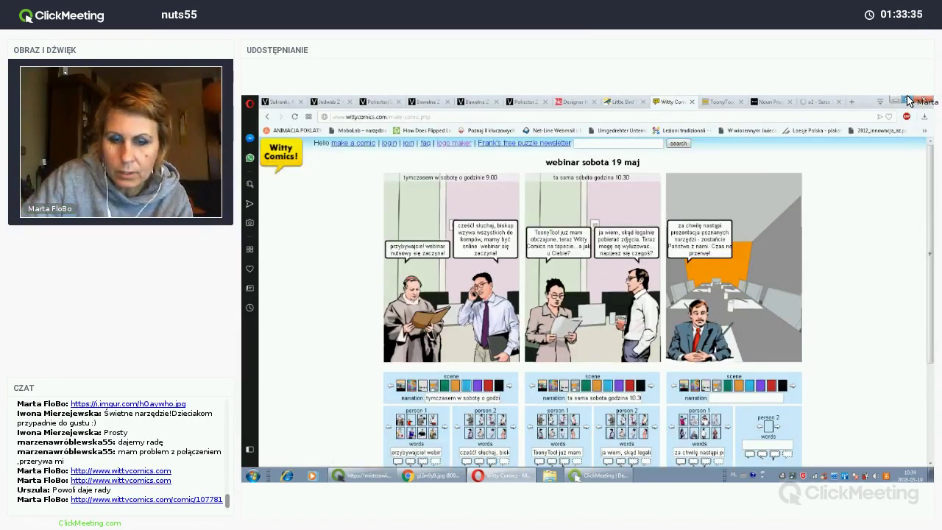
click(254, 476)
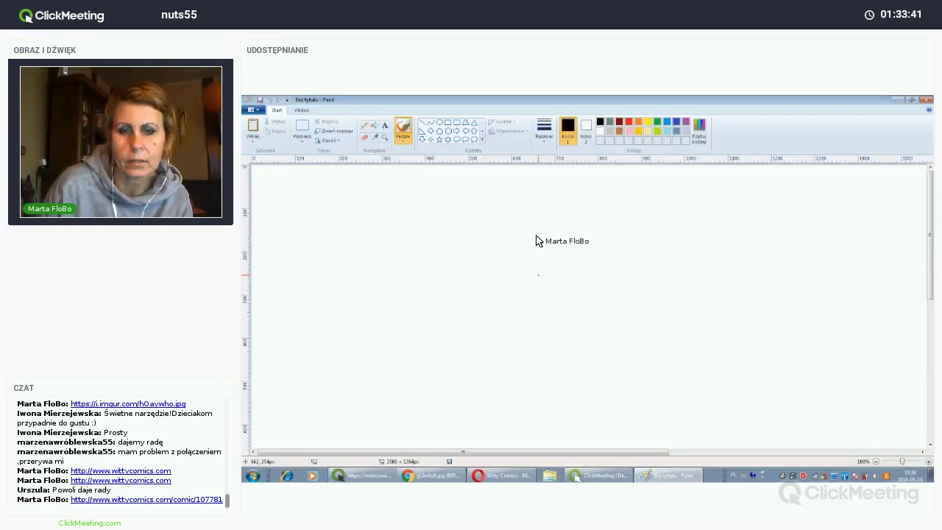
key(ctrl+v)
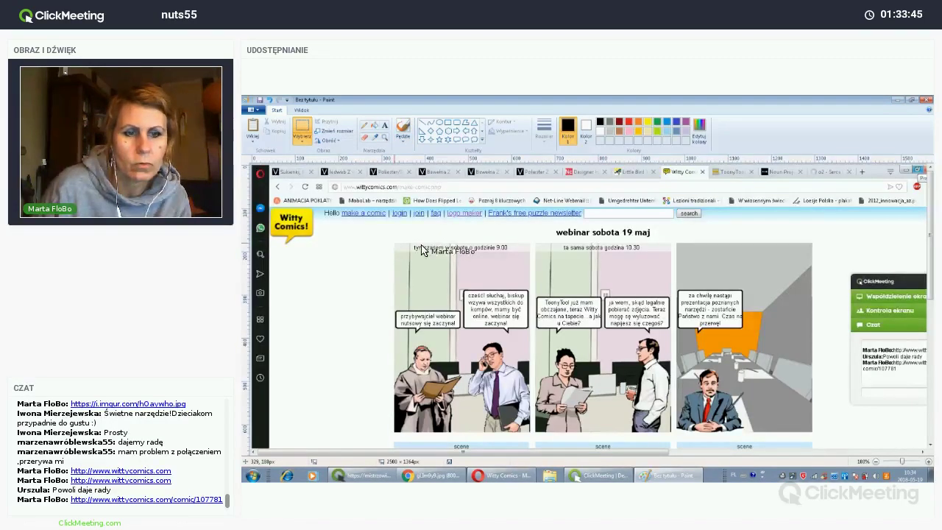
Step: Select the three comic frames in the pasted screenshot and crop the picture to them
drag(394, 243, 673, 288)
drag(808, 415, 813, 434)
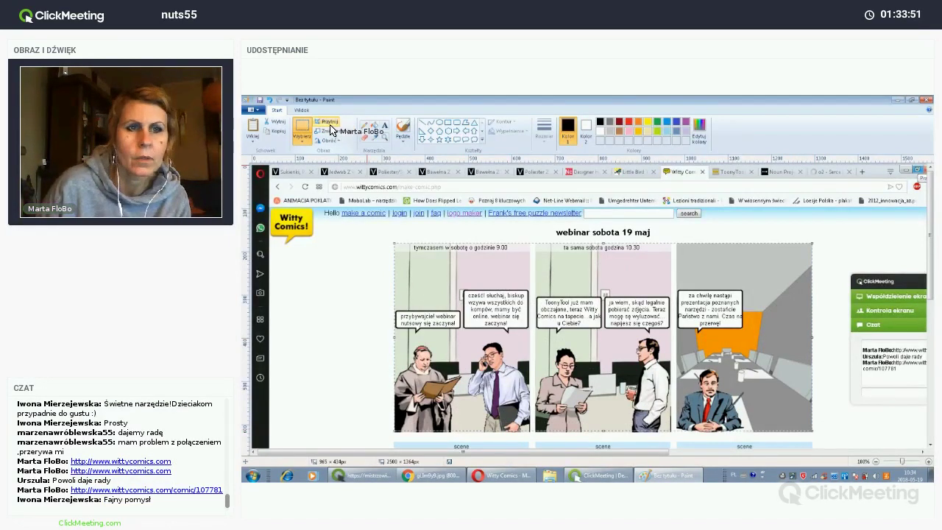
key(ctrl+shift+x)
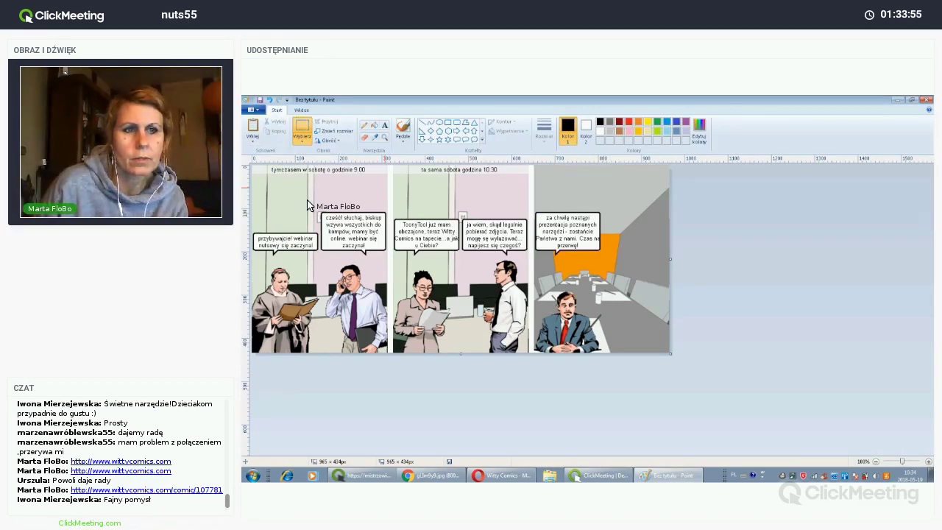
Step: Save the cropped comic as the PNG file "wittycomics 1" in the webinary prezentacje folder
key(ctrl+s)
text(wittycomics 1)
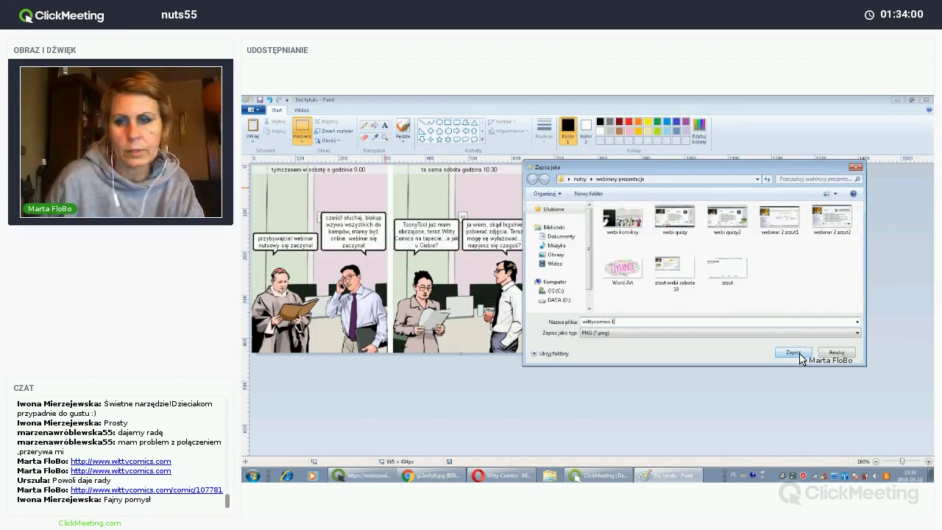
click(794, 353)
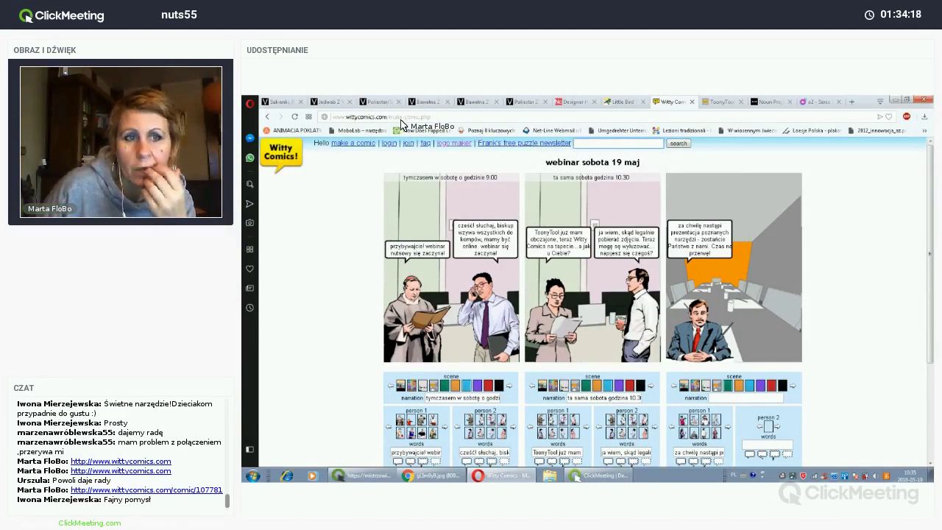
Step: Open the wittycomics.com start page and search the site for "webinar sobota 19 maj"
drag(386, 118, 317, 115)
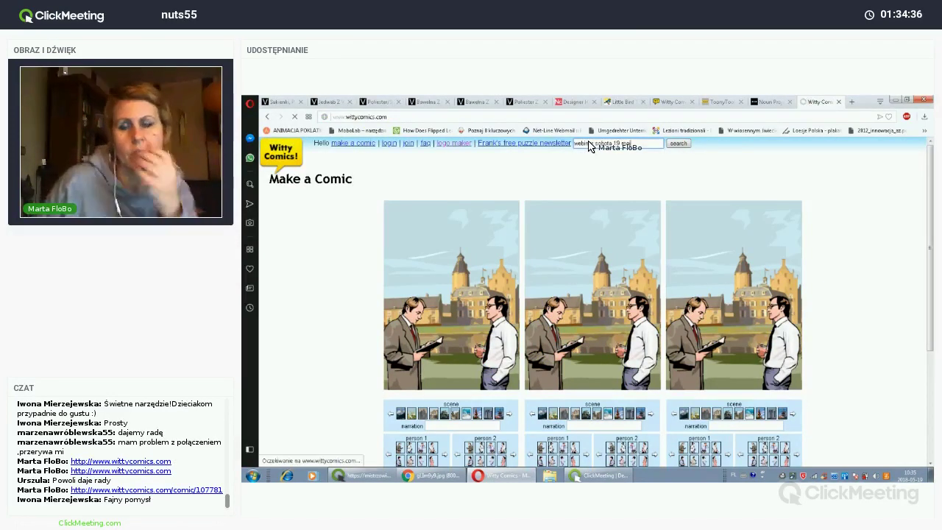
click(671, 145)
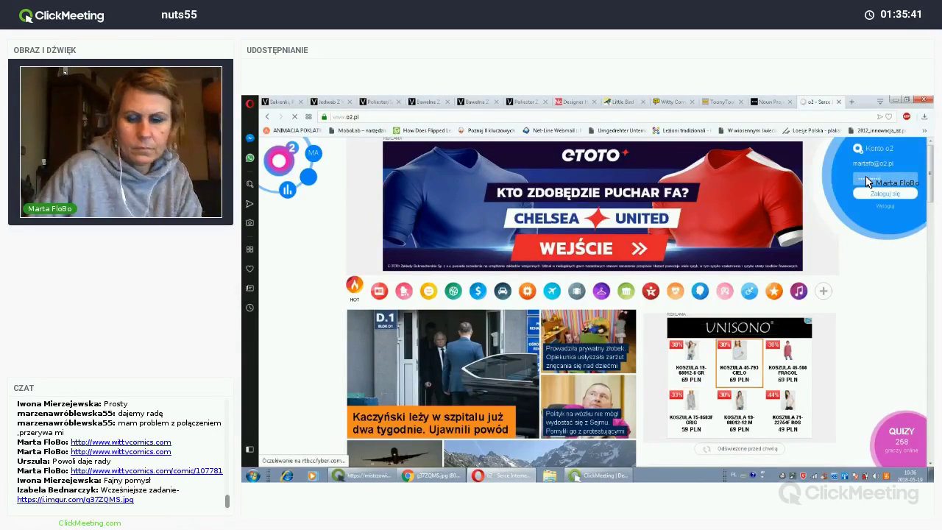
Step: Sign in to the o2.pl mail account with the account password
key(Return)
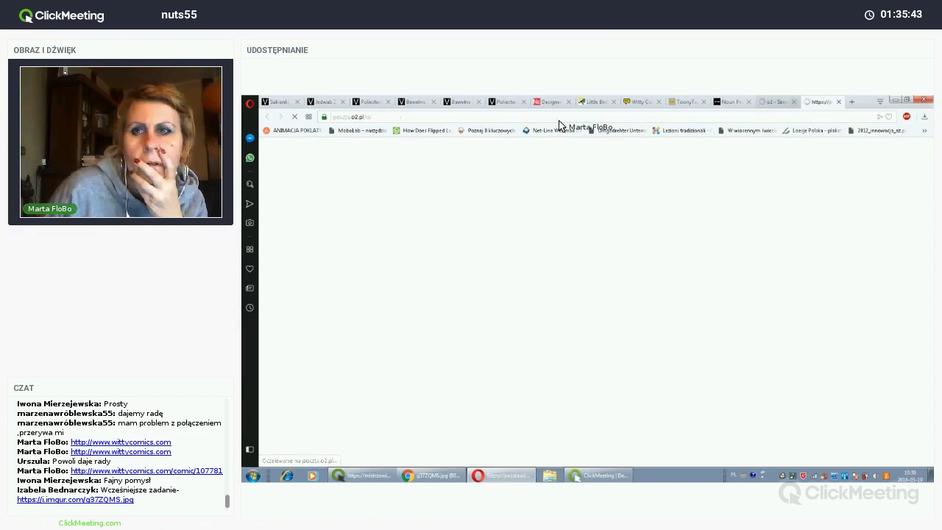